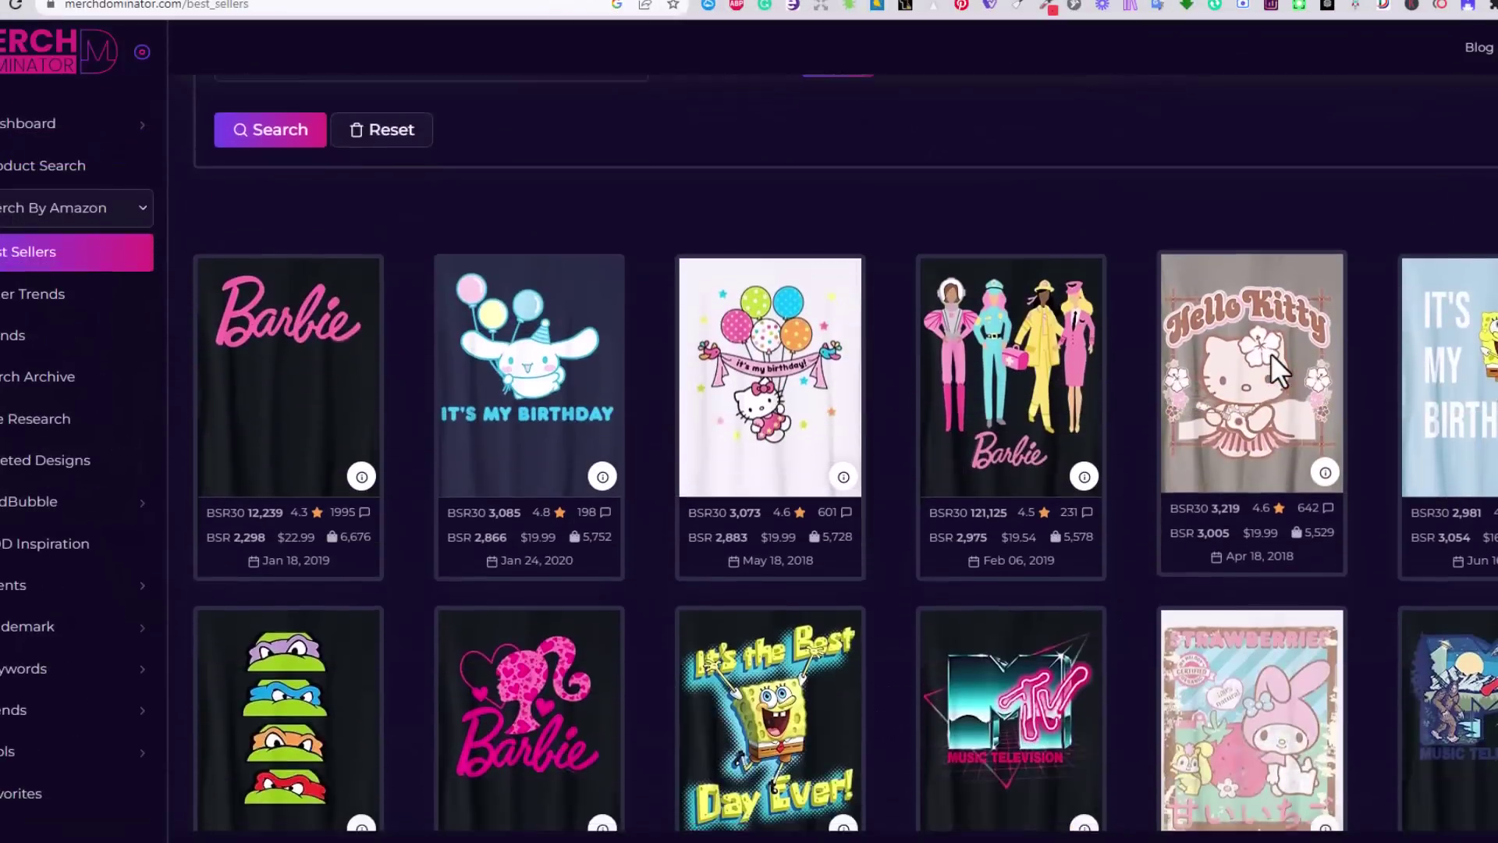
scroll(1270, 352, "down", 2)
scroll(1270, 353, "down", 1)
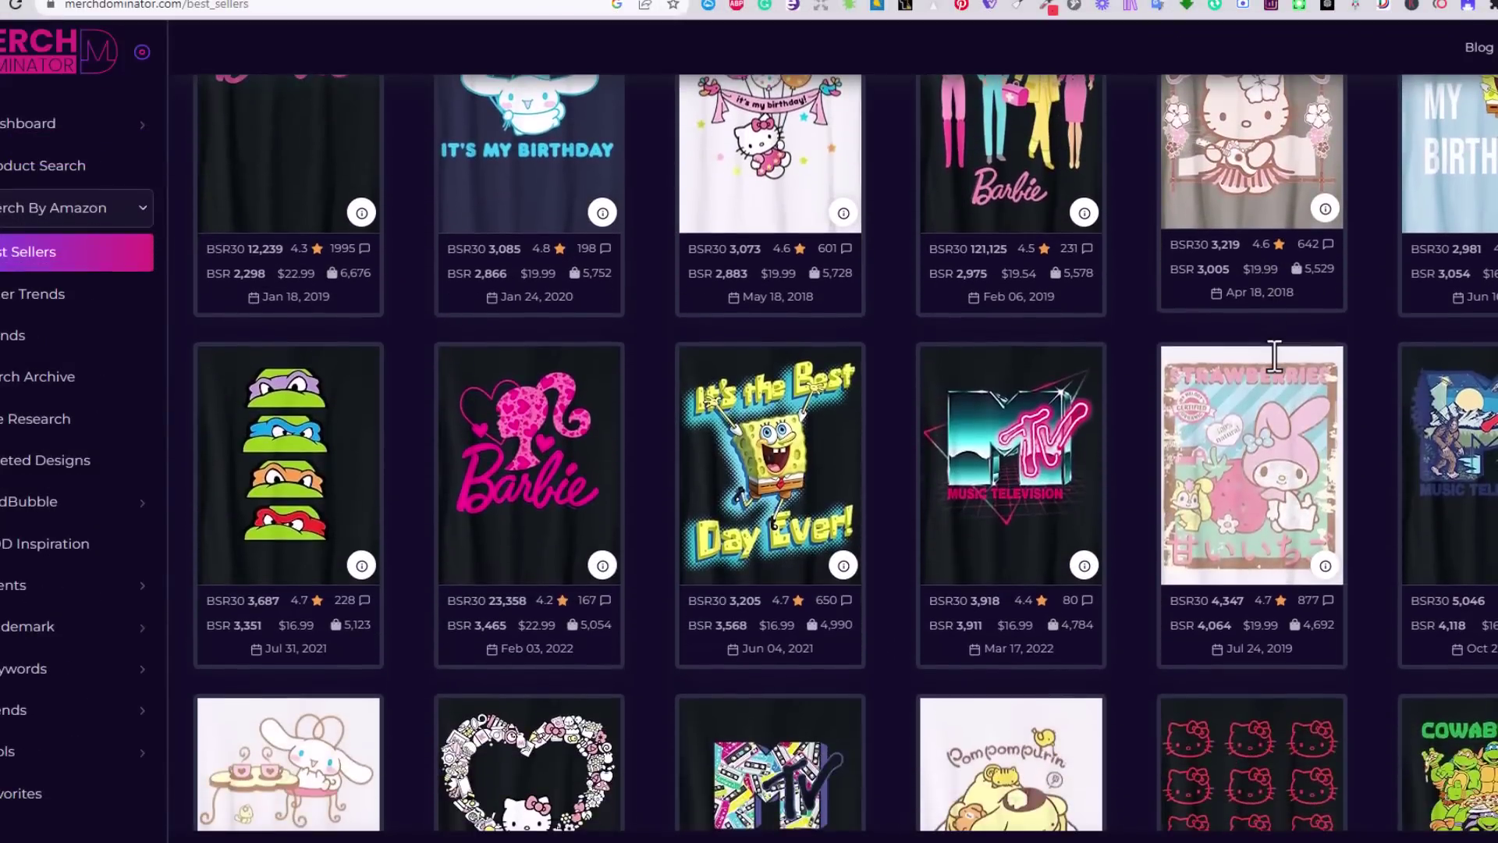
scroll(1272, 357, "down", 4)
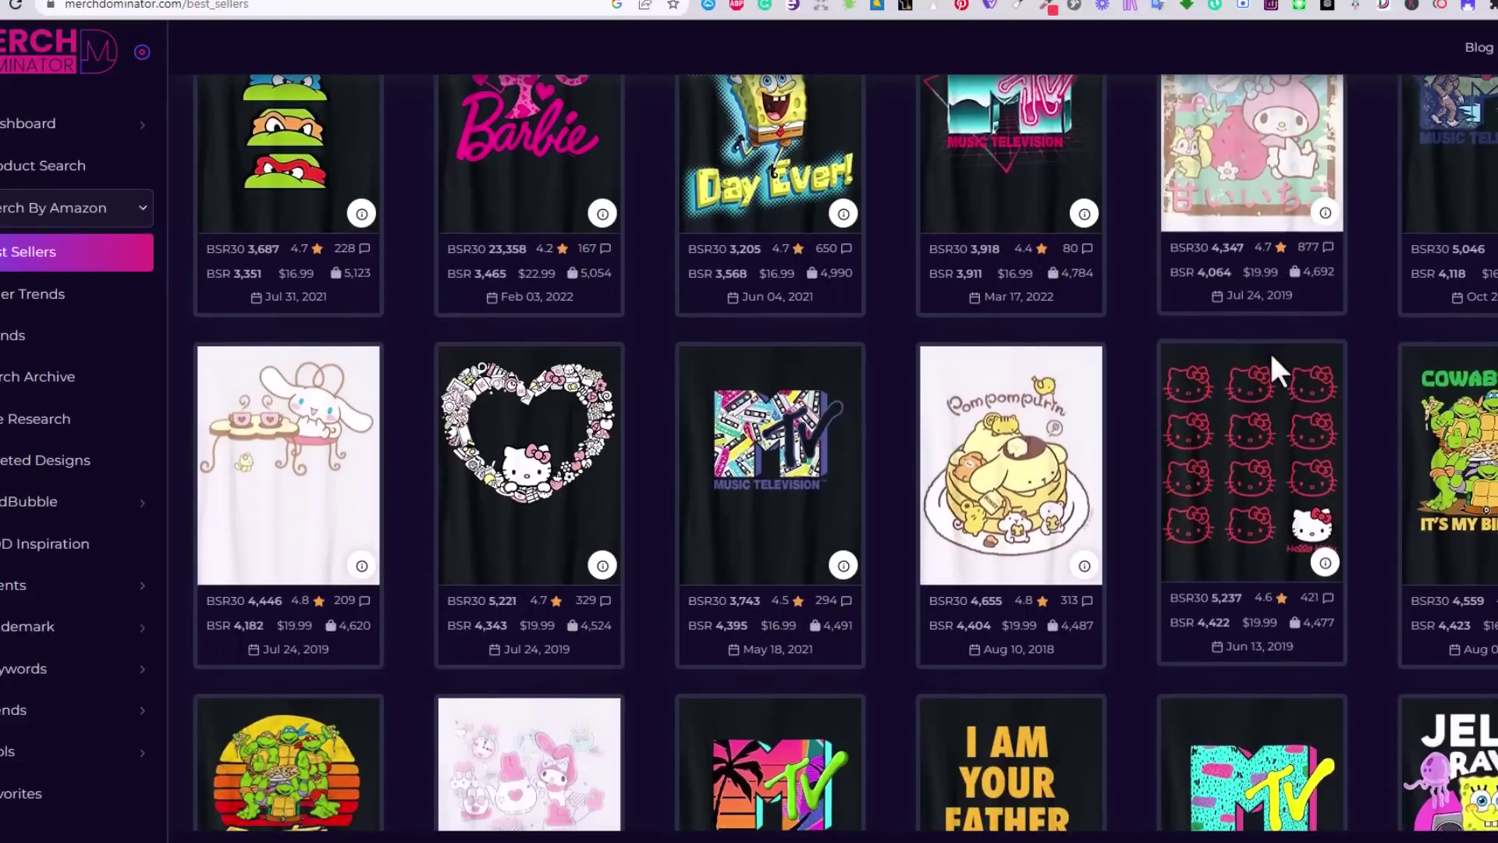
scroll(1271, 351, "down", 4)
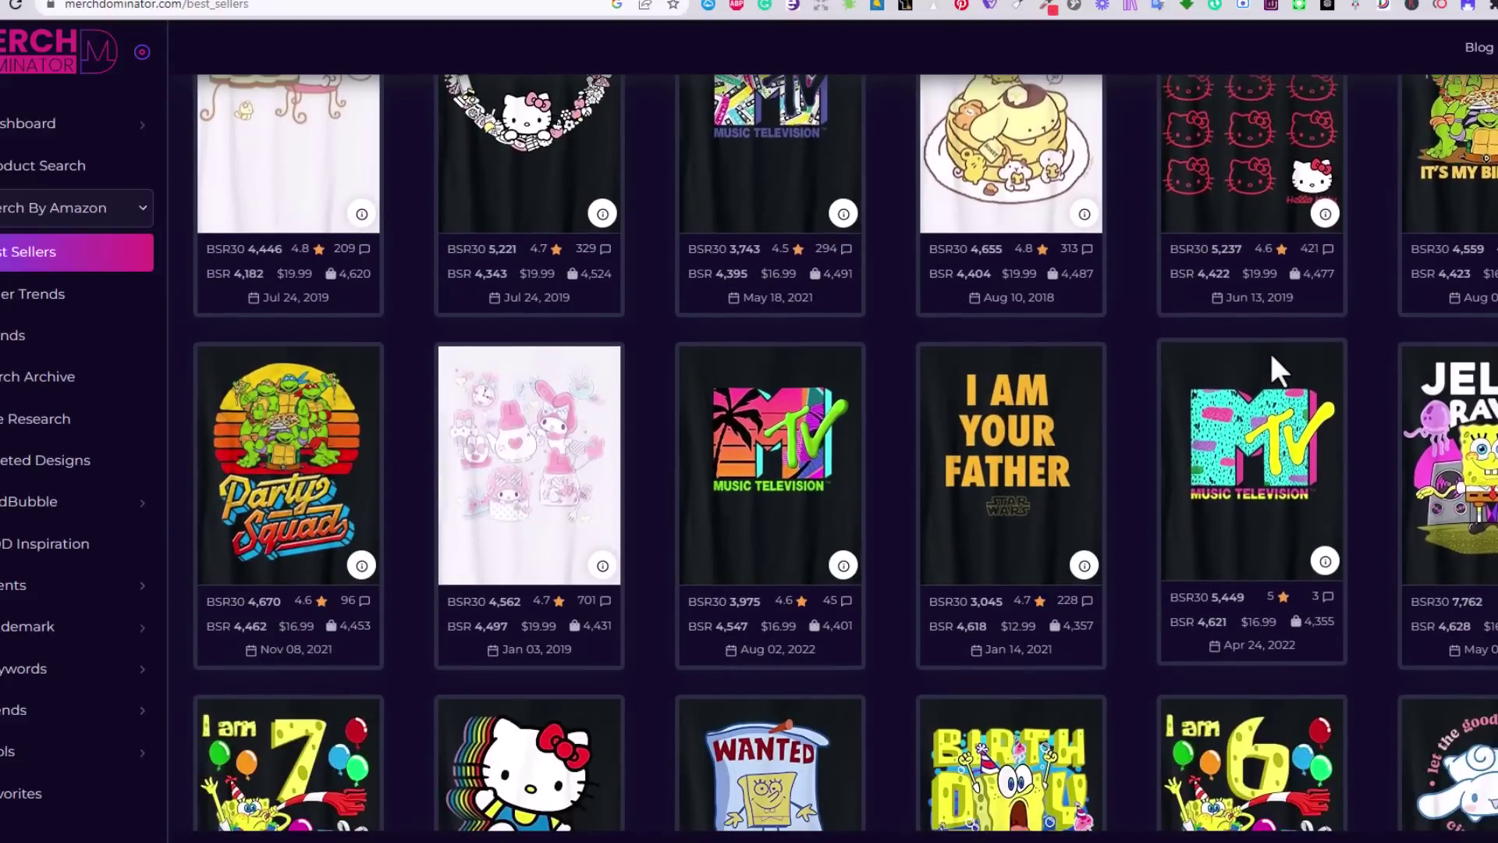
scroll(1271, 351, "down", 2)
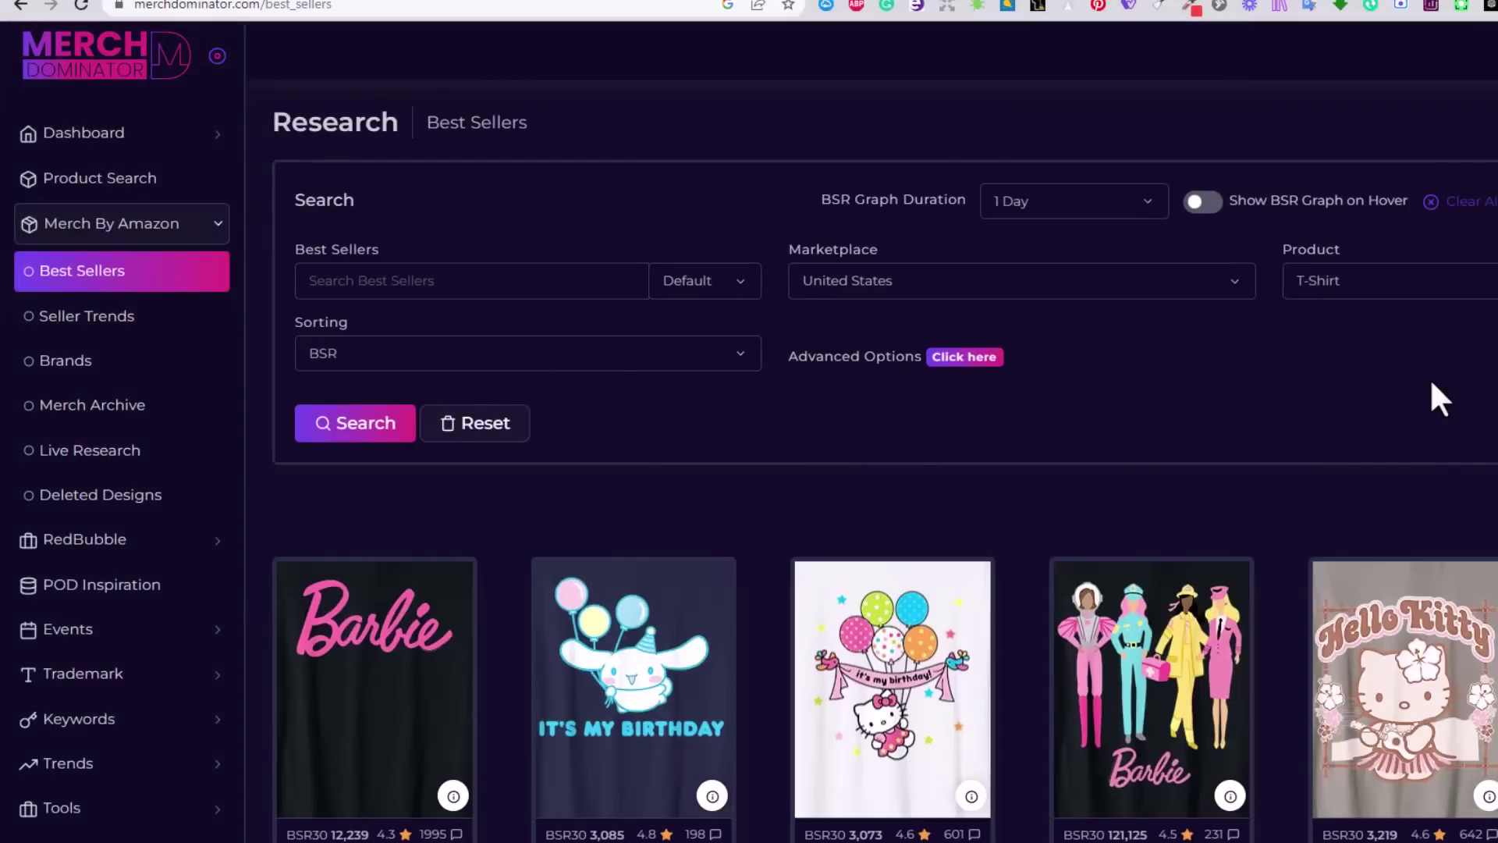
scroll(1429, 378, "down", 5)
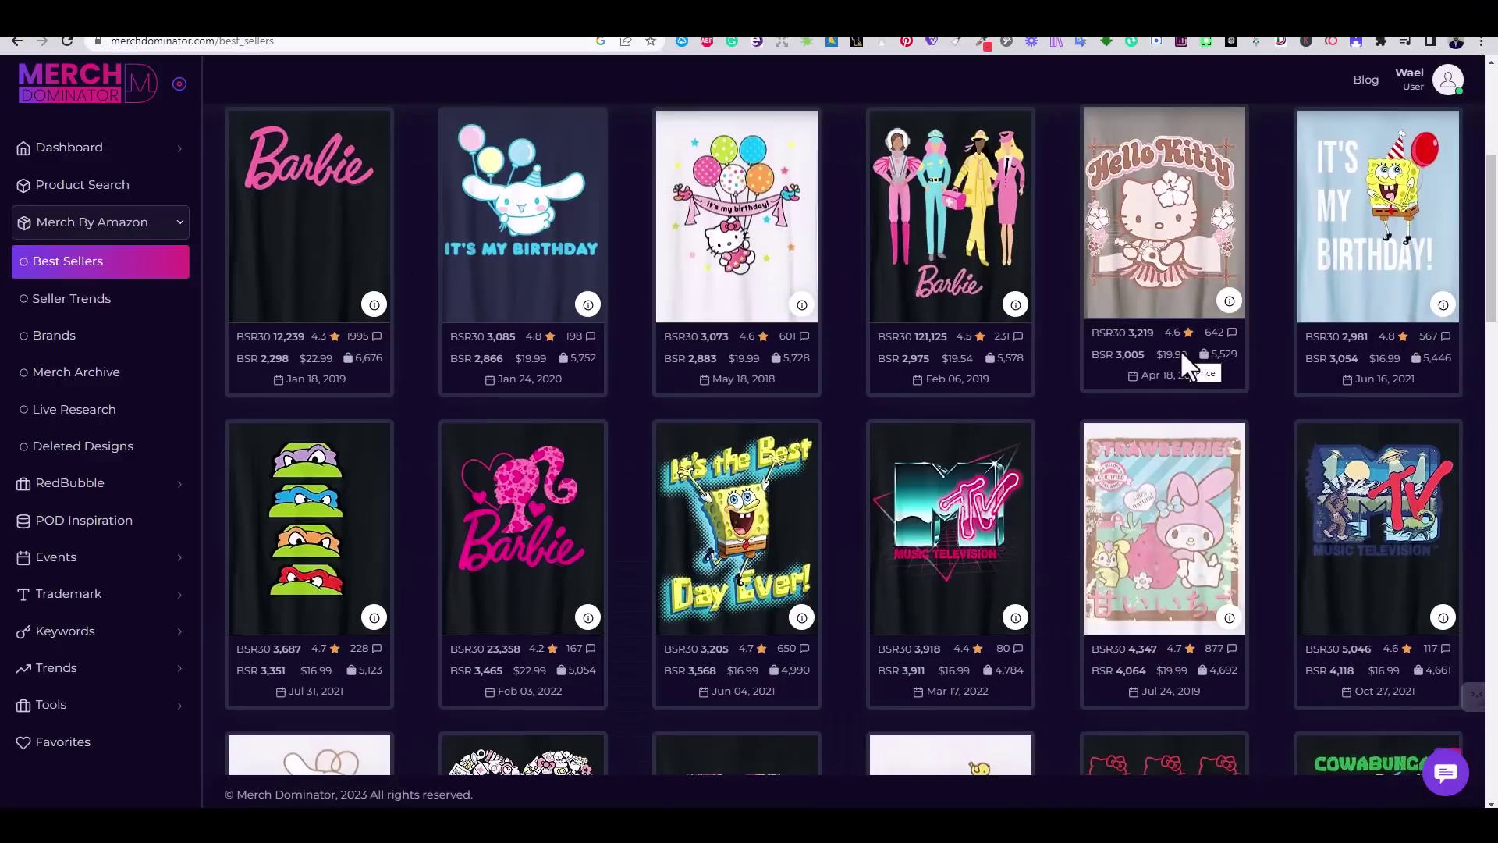
scroll(1180, 349, "down", 1)
scroll(1180, 349, "down", 2)
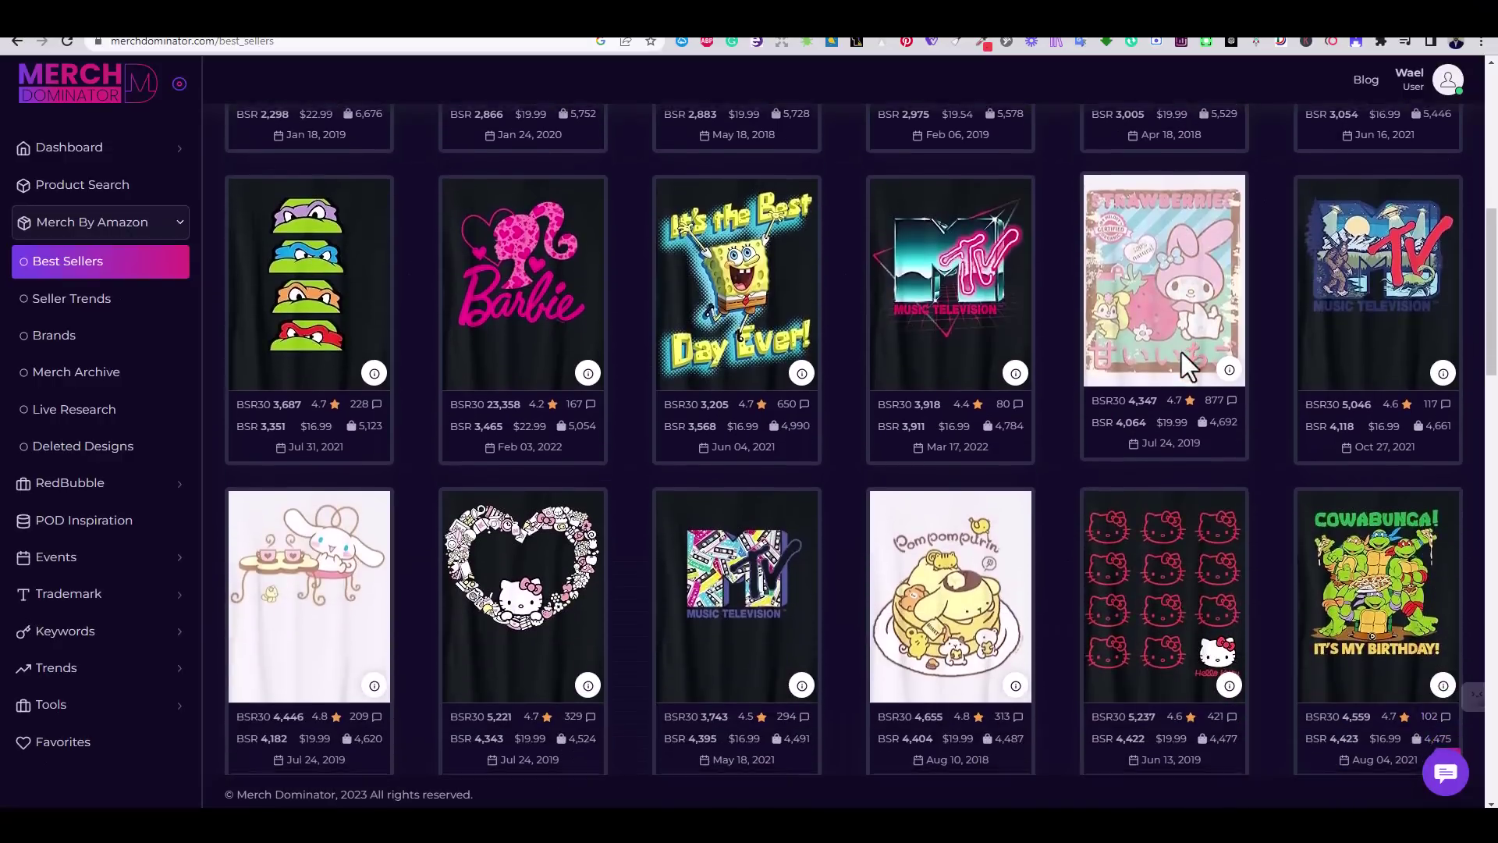
scroll(1180, 349, "down", 5)
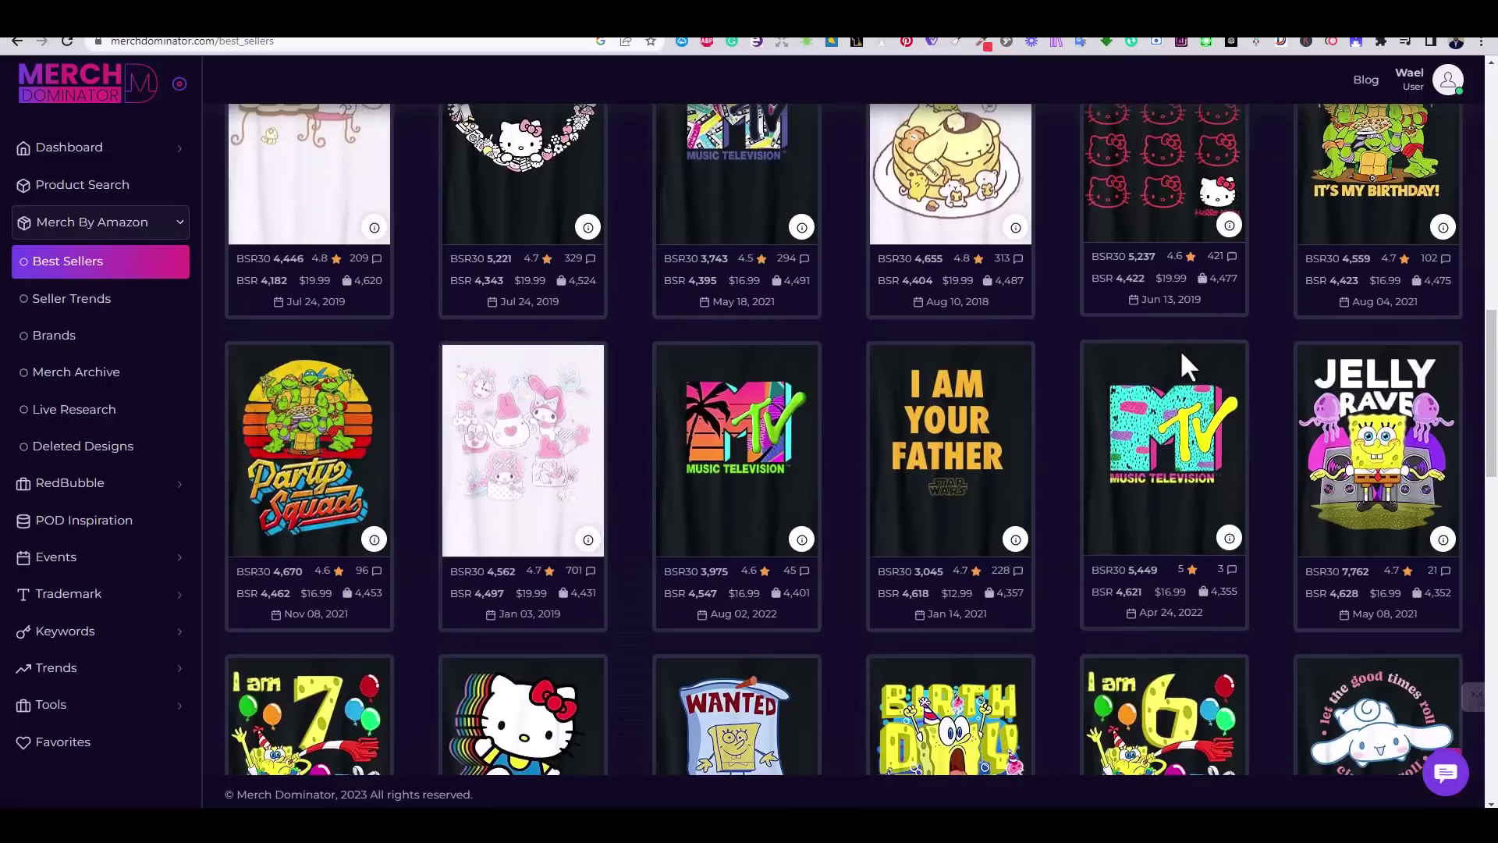
scroll(1180, 349, "down", 3)
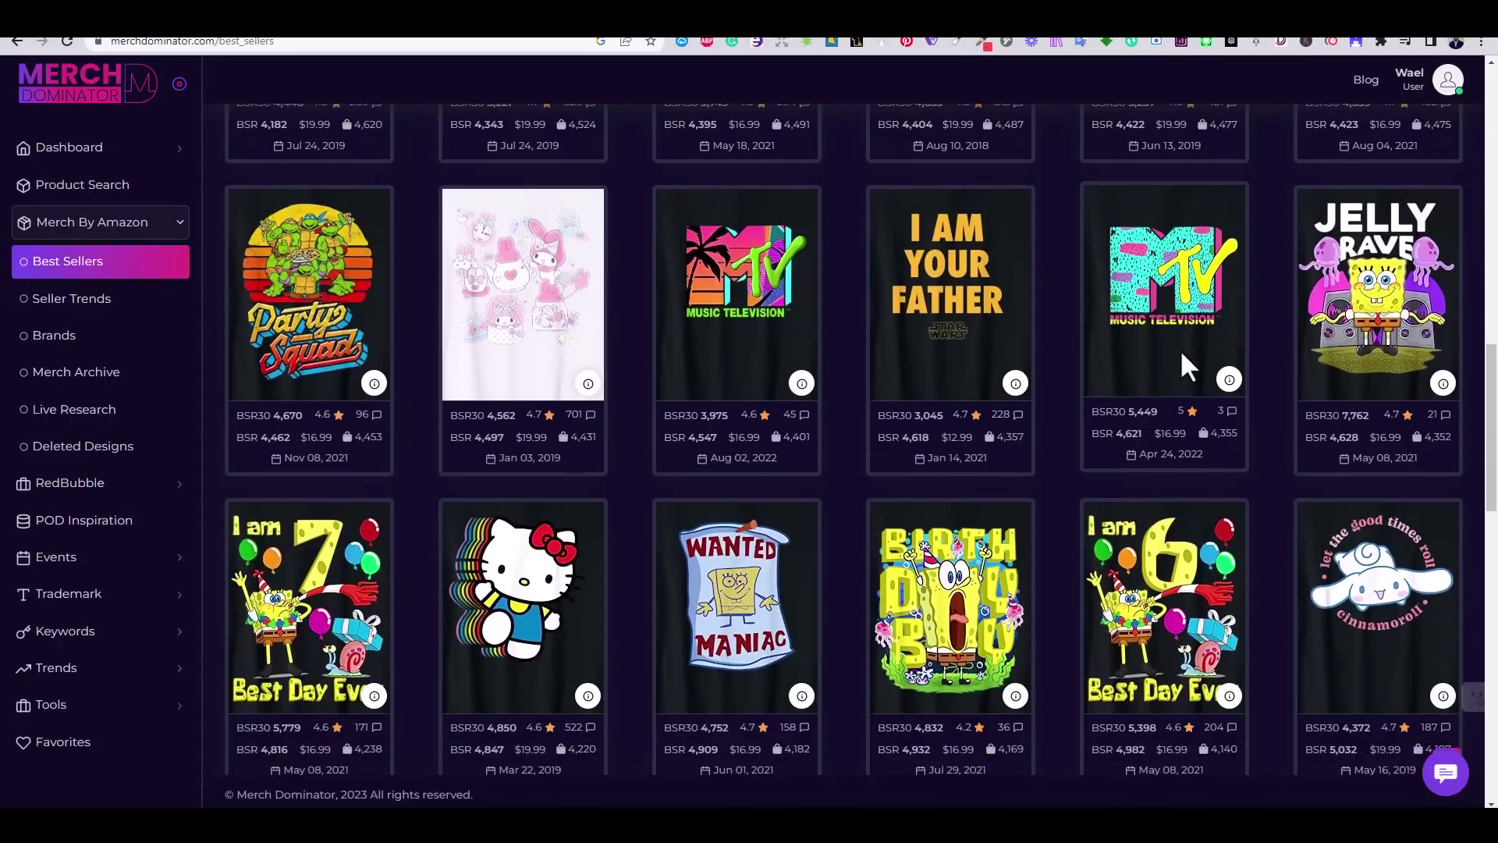
scroll(1180, 349, "down", 2)
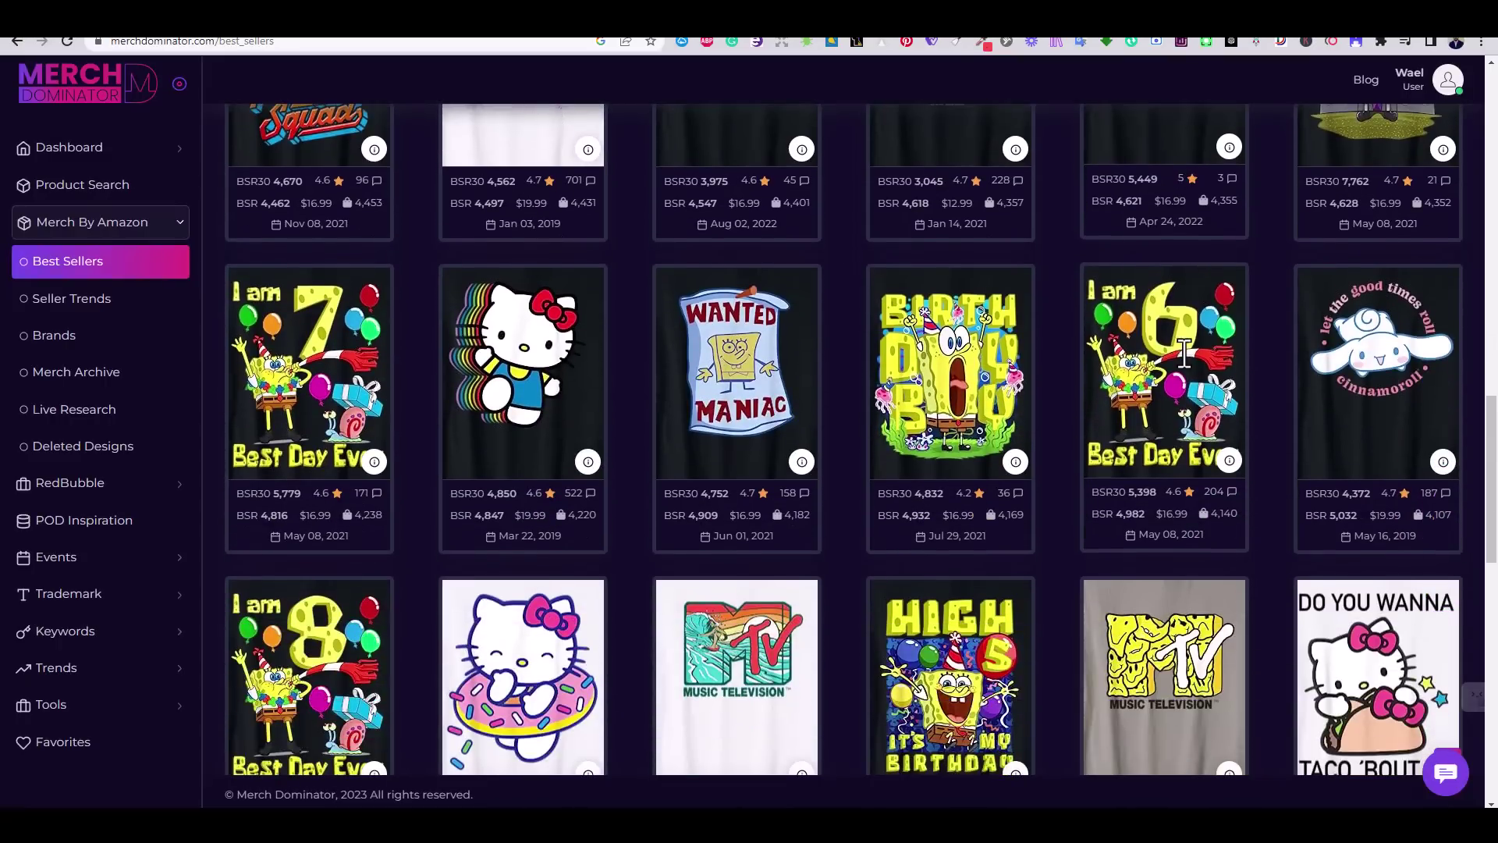
scroll(700, 321, "up", 10)
- Run the best sellers search with the Hide Brand filter set to Yes
left_click(796, 254)
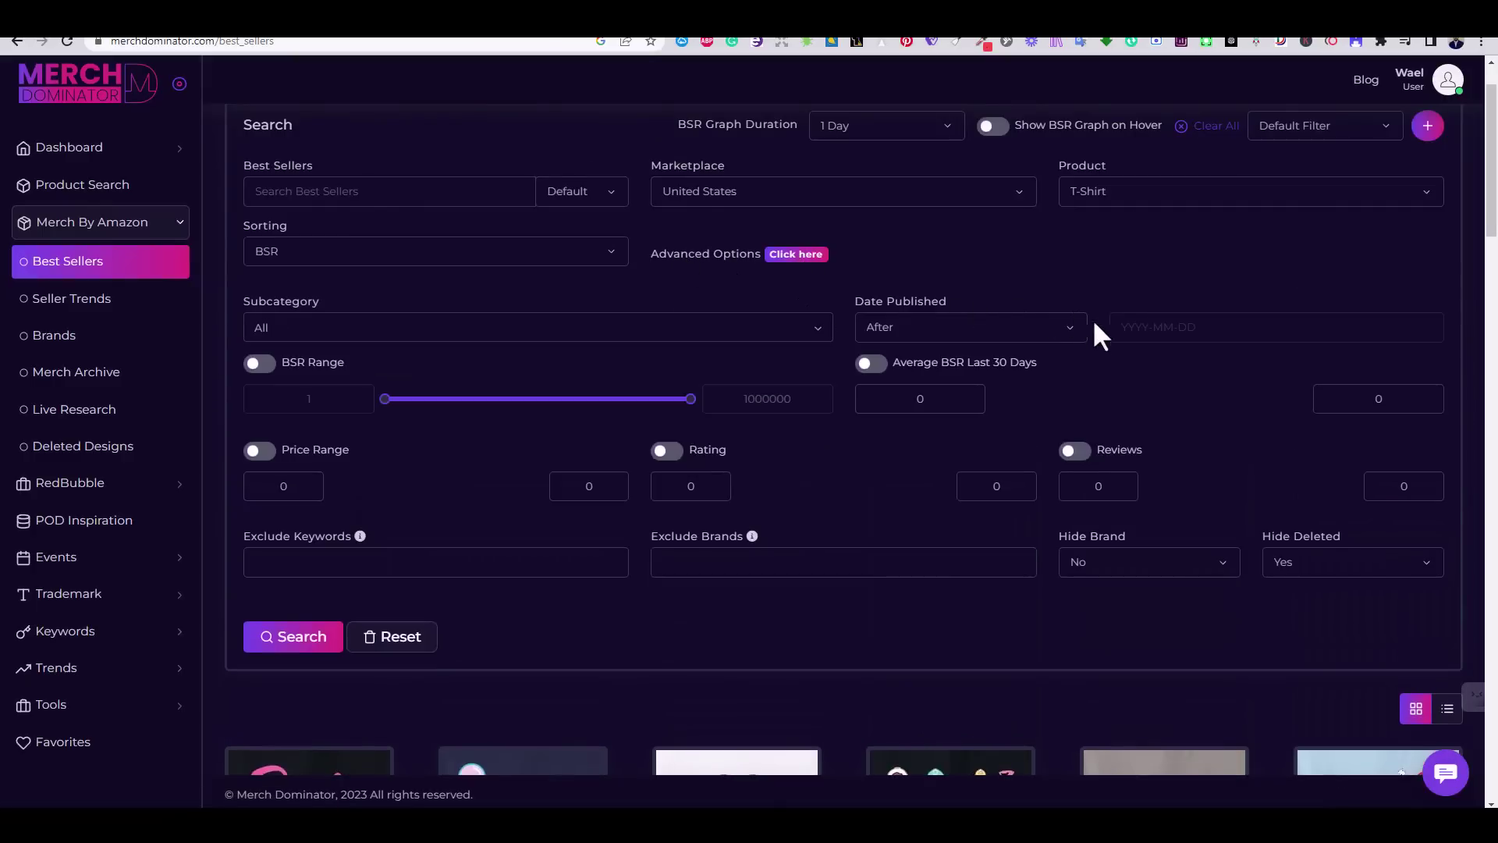
left_click(1205, 573)
left_click(1108, 598)
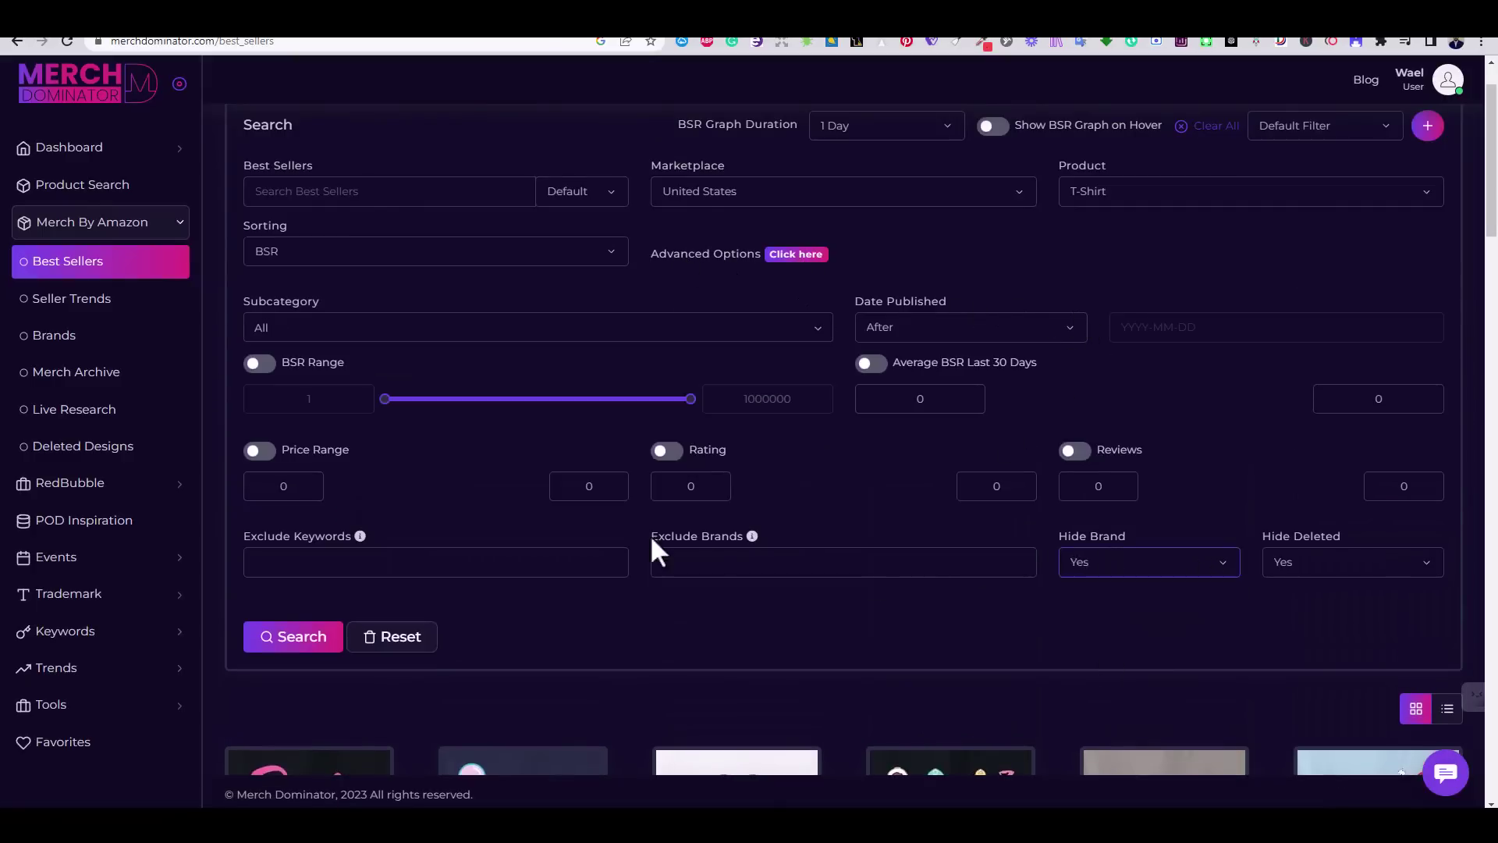
left_click(305, 638)
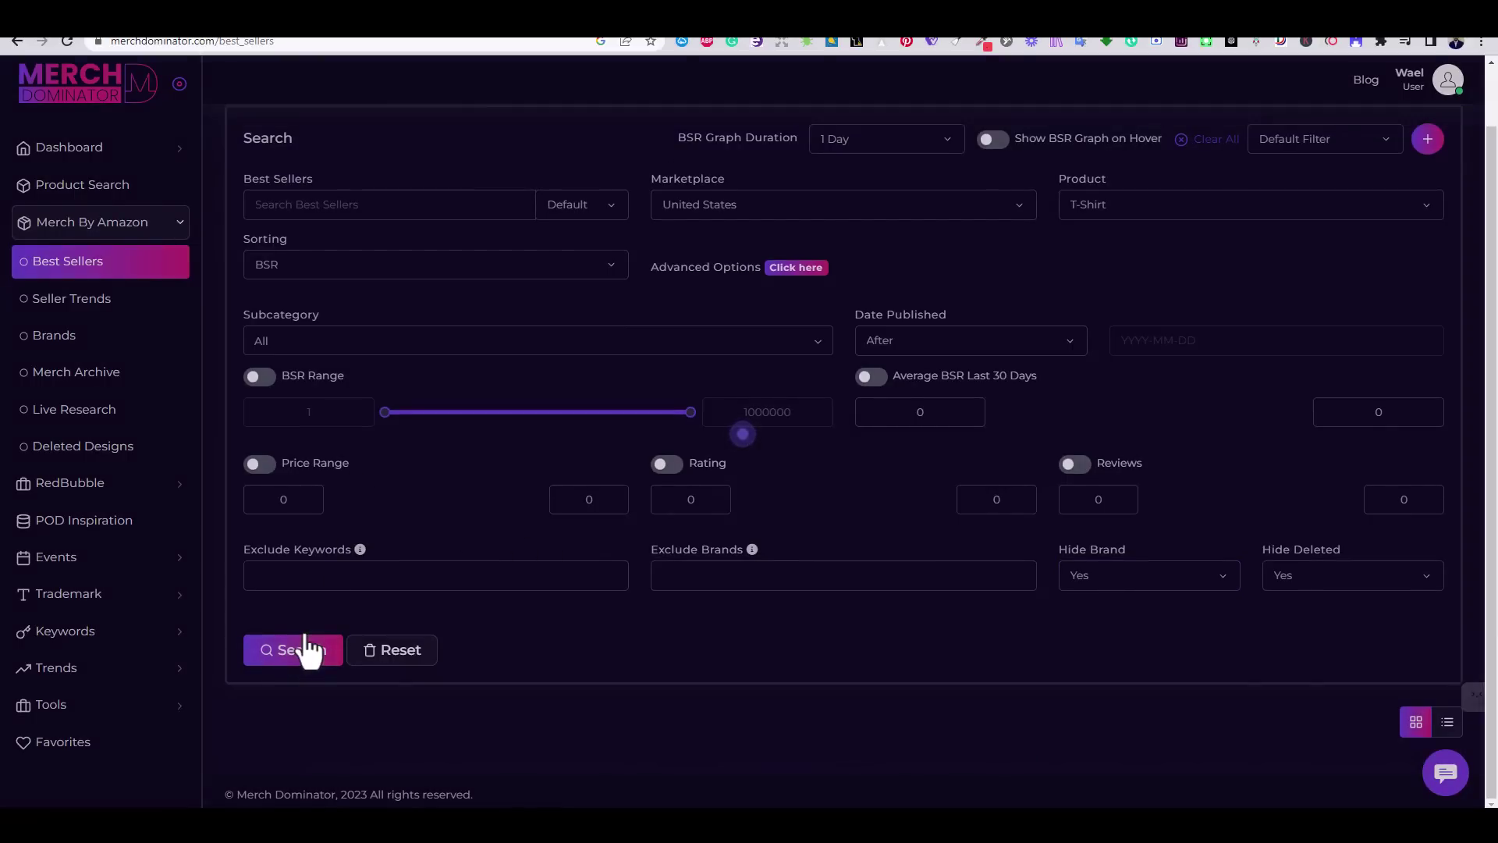
- Scroll the results down to the Black Japanese Catzilla Sunset T-Shirt design
scroll(527, 498, "down", 7)
scroll(527, 497, "down", 12)
scroll(527, 498, "down", 15)
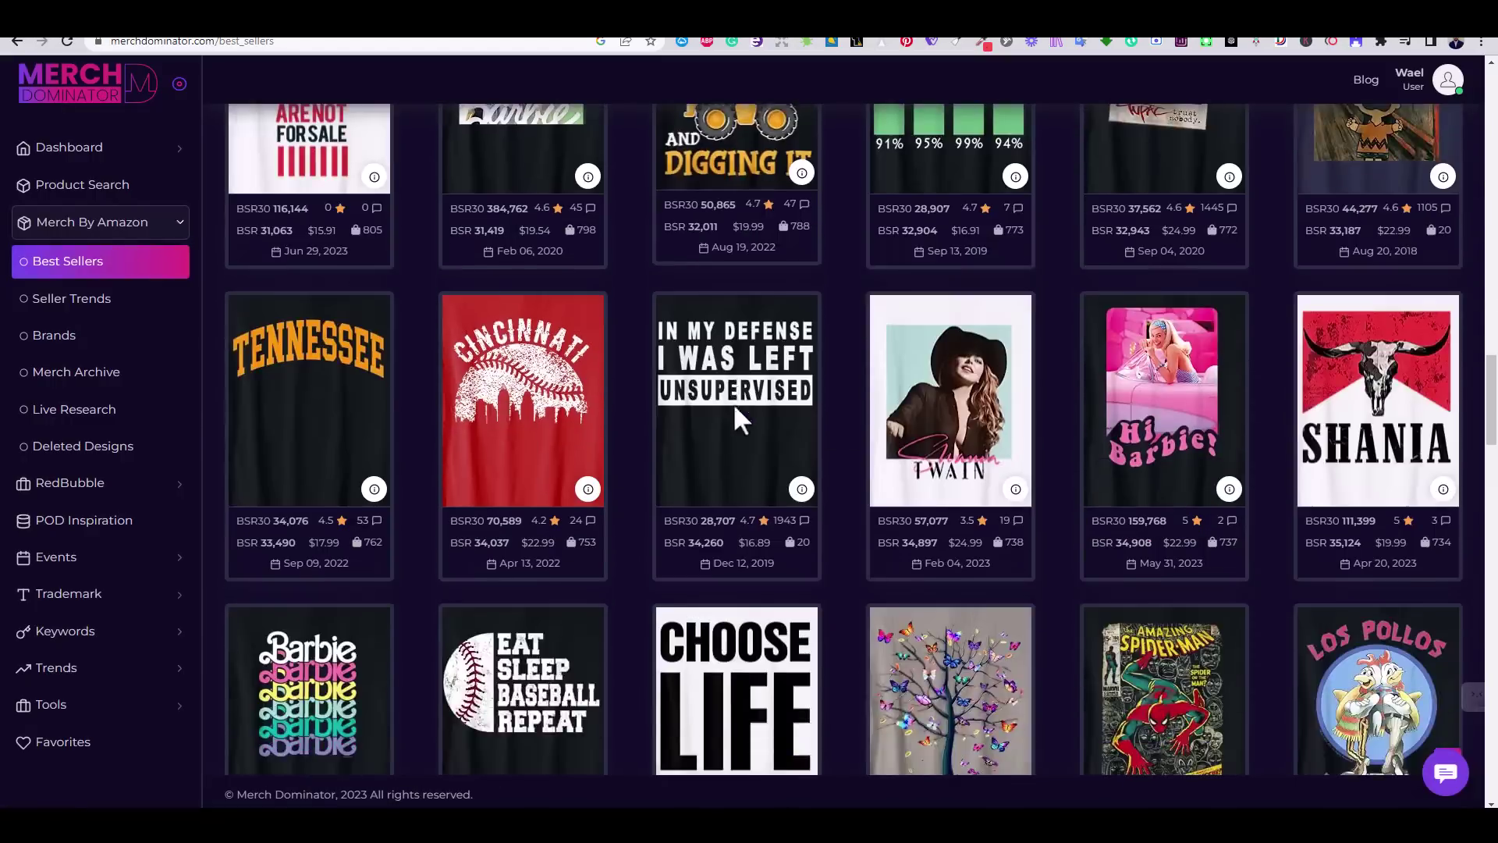
scroll(738, 351, "down", 4)
scroll(737, 352, "down", 3)
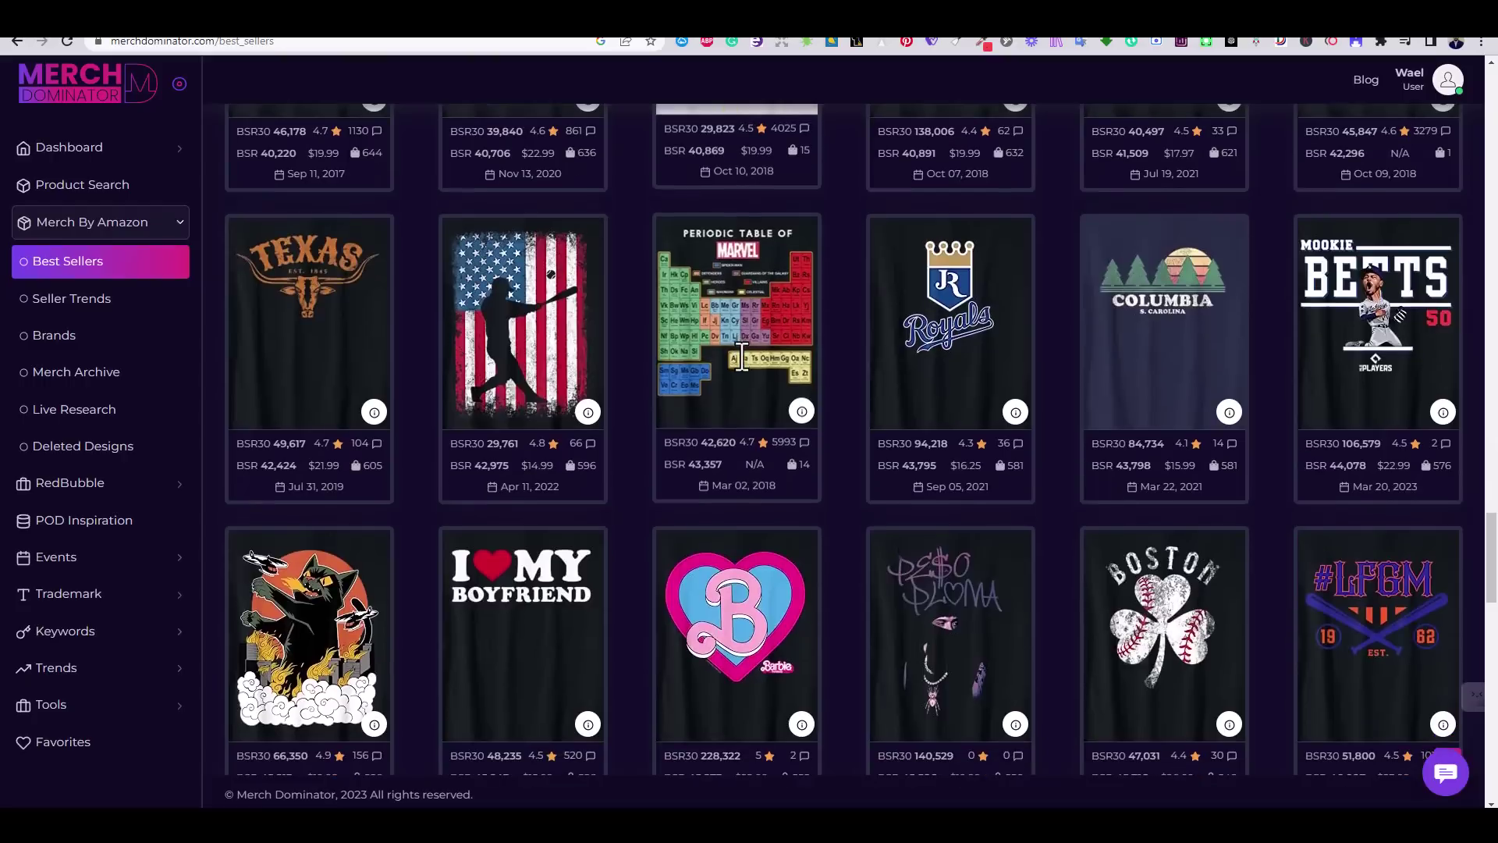
scroll(737, 352, "down", 4)
mouse_move(281, 414)
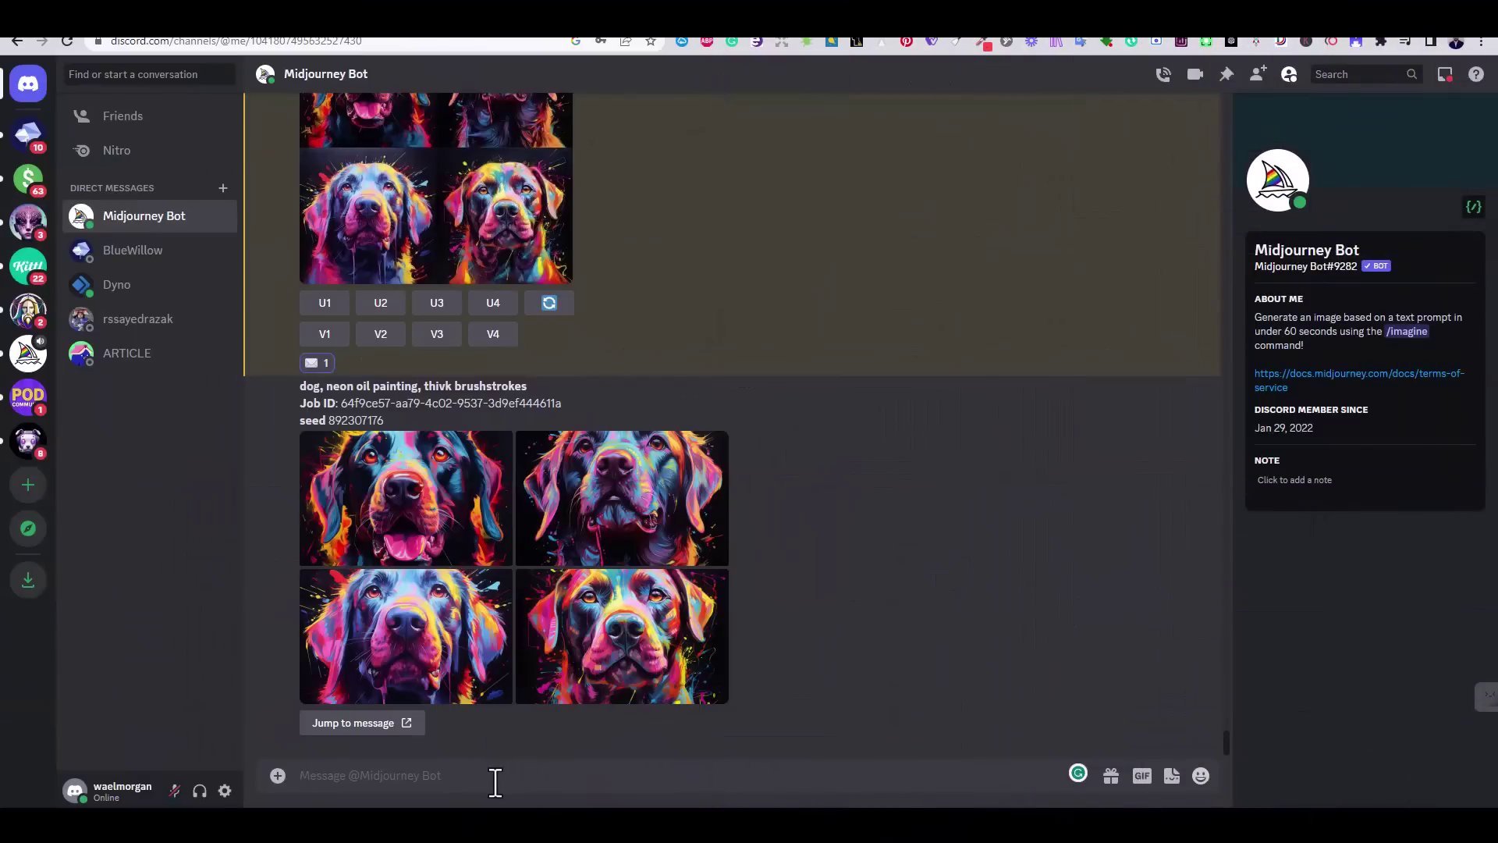
- Send the /settings command to the Midjourney Bot
type("/")
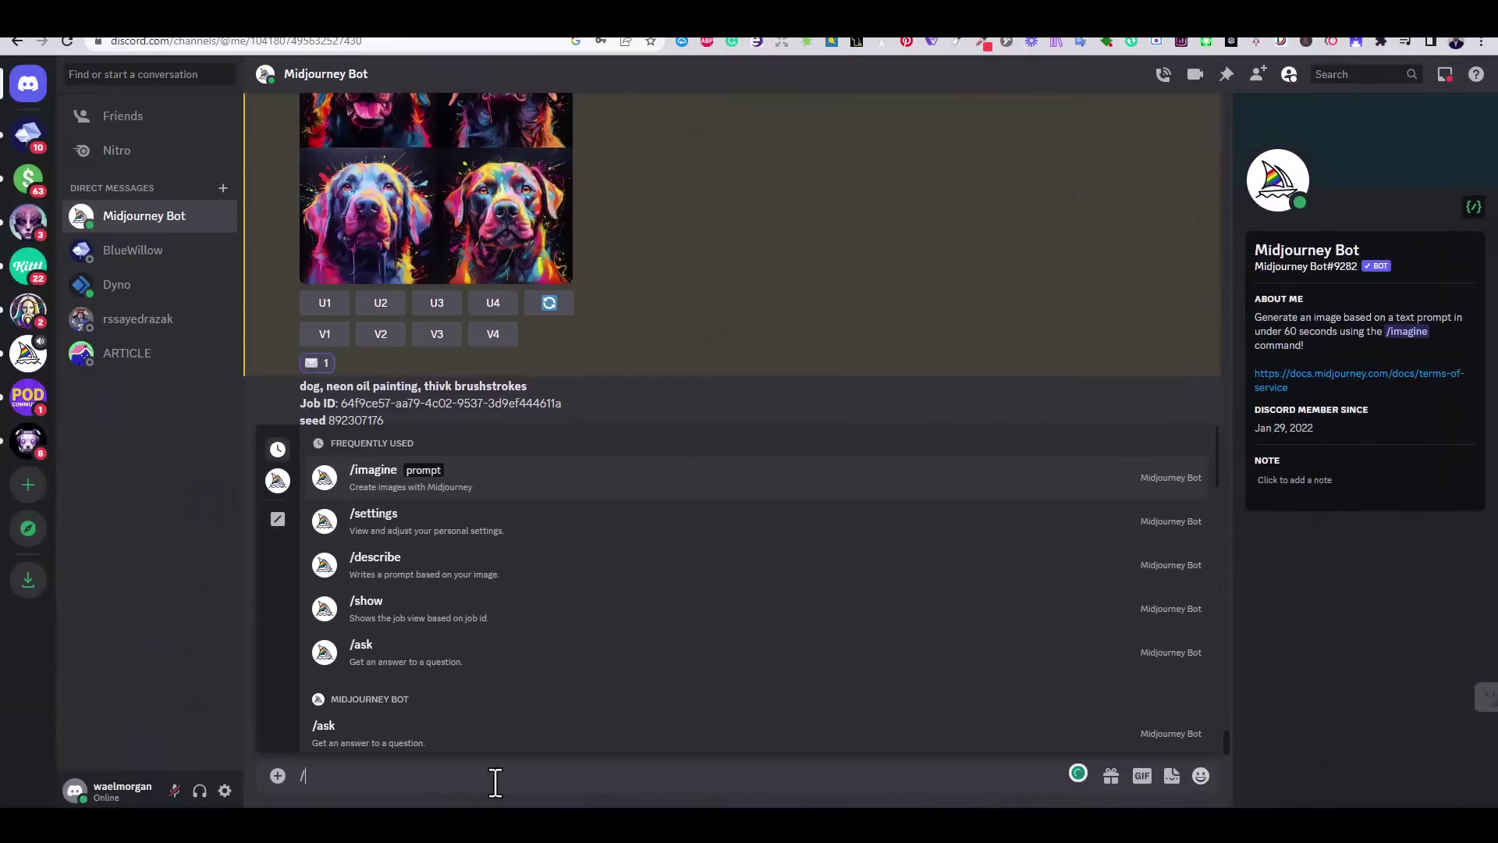
key("Down")
key("Return")
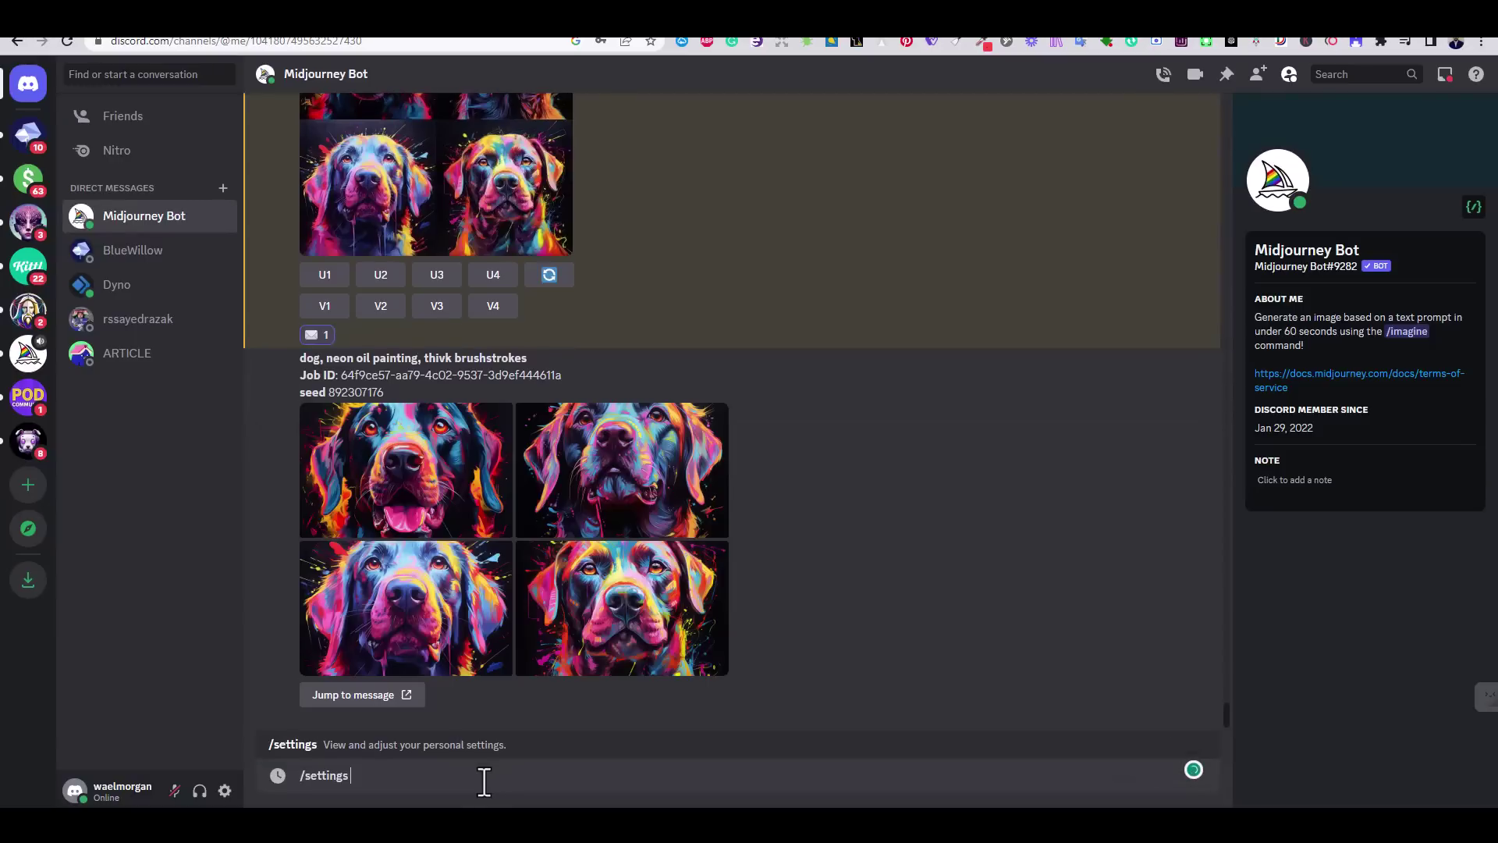
key("Return")
- Paste the giant black cat prompt, append ', Stitch design', and send it
key("ctrl+v")
type(", Stitch design")
key("Return")
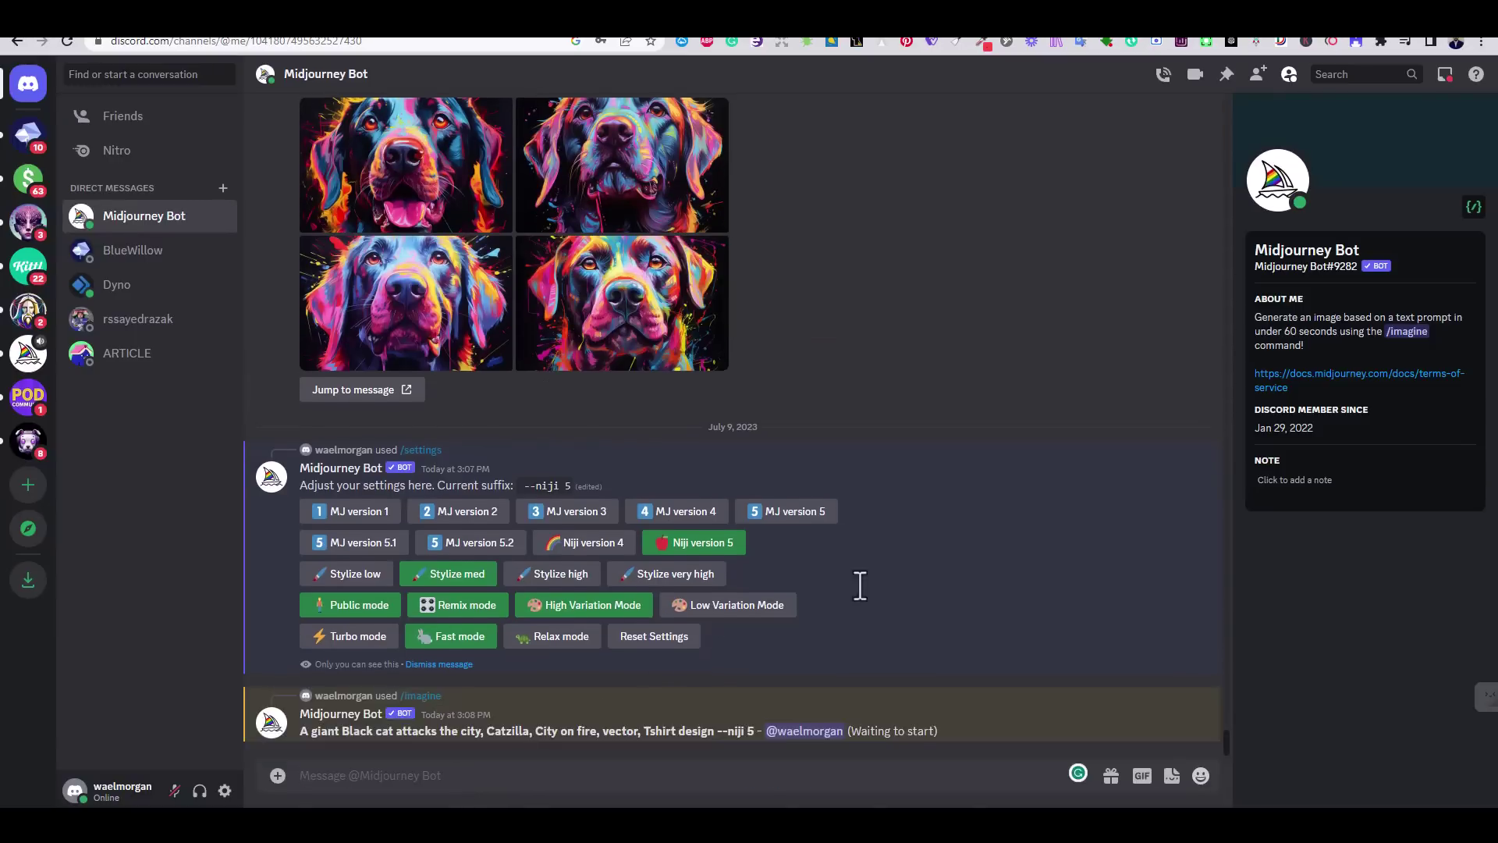
- Enlarge the generated cat image grids, then send another cat prompt
left_click(437, 538)
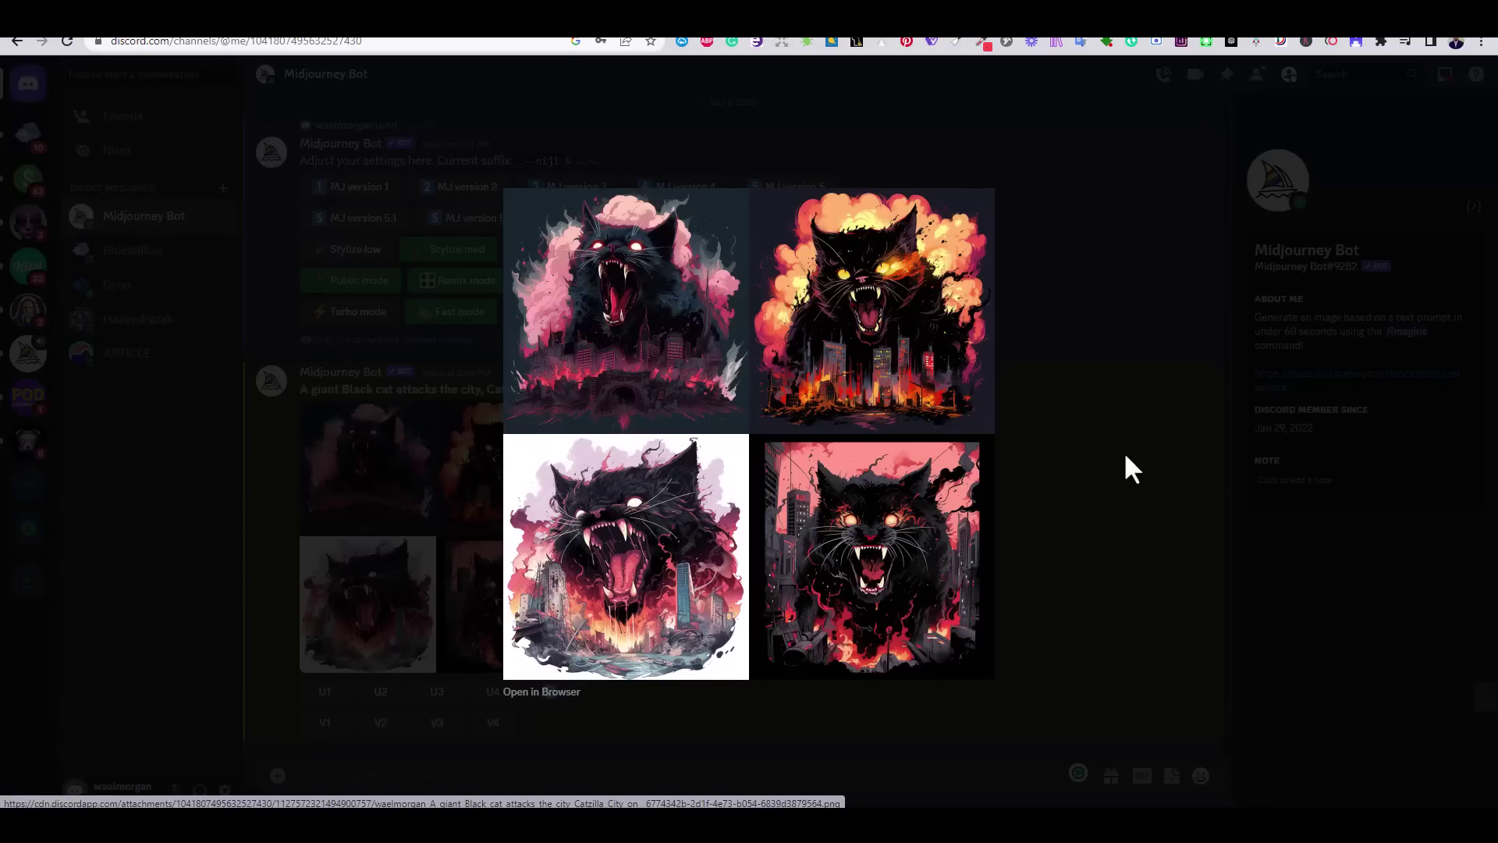
left_click(1124, 451)
left_click(663, 597)
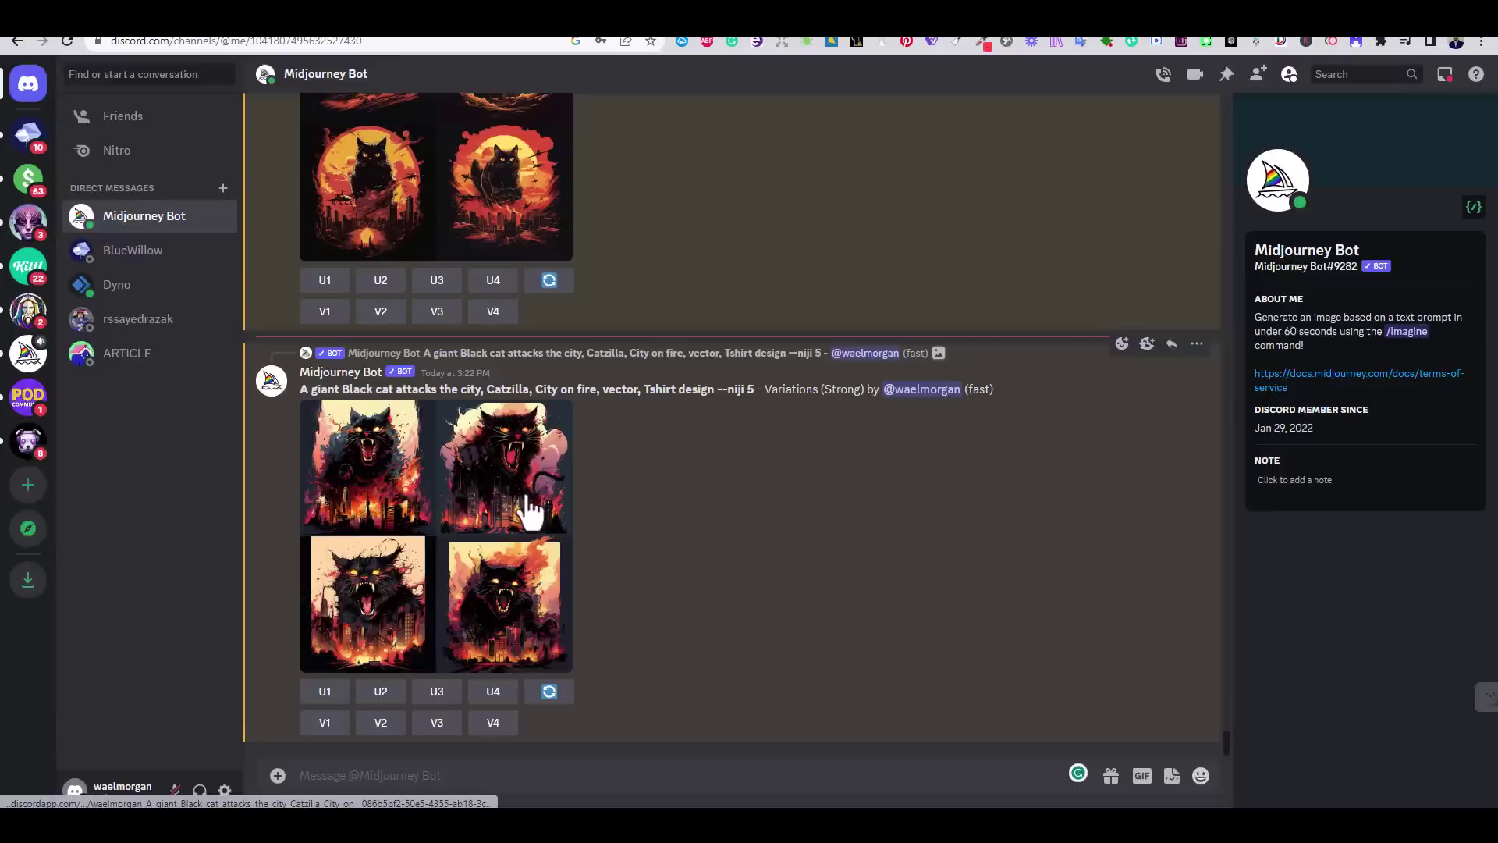
left_click(529, 502)
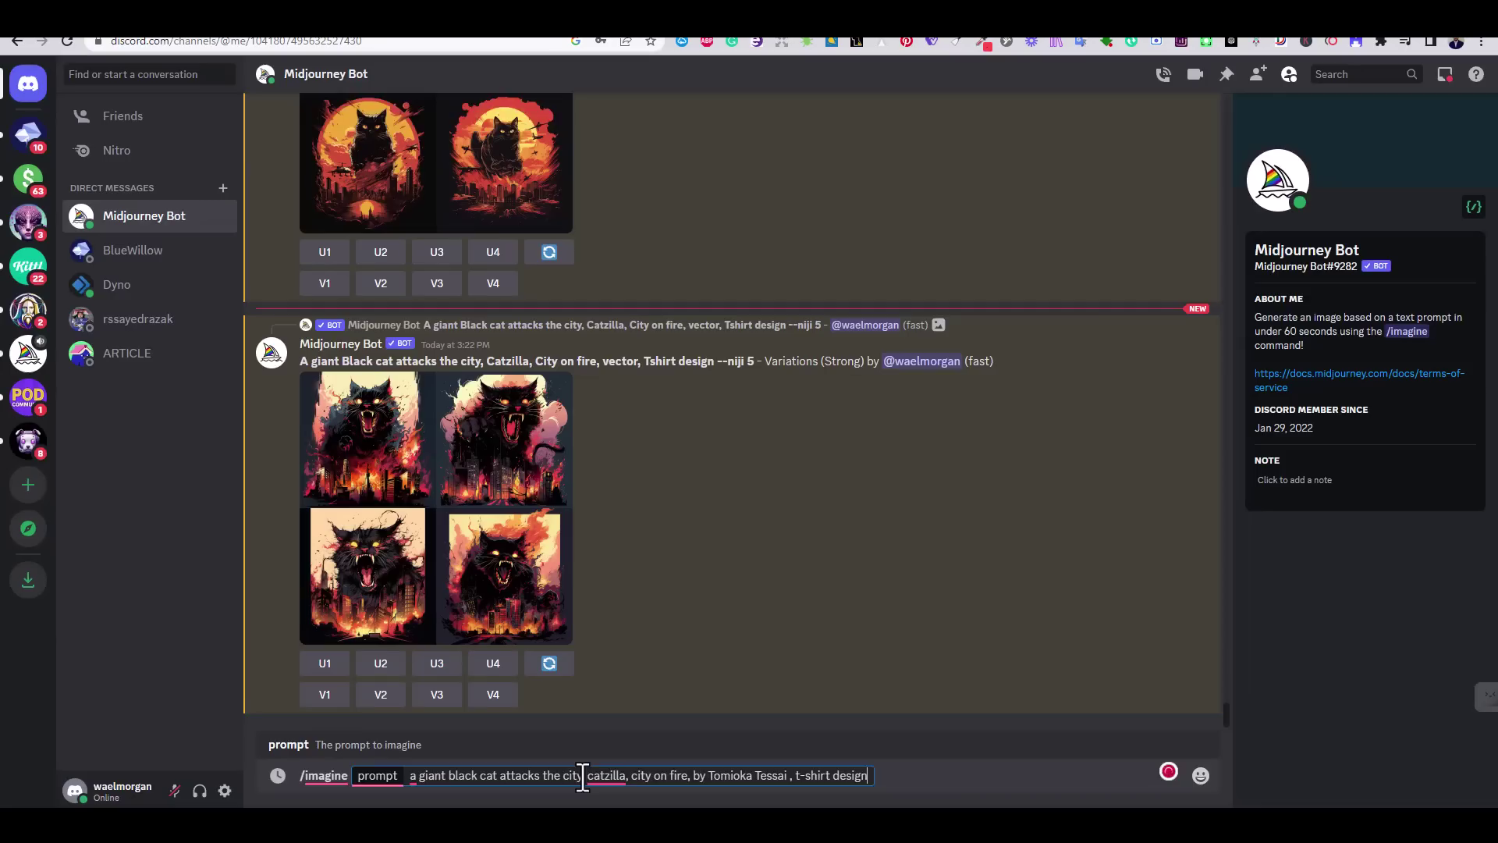
key("Return")
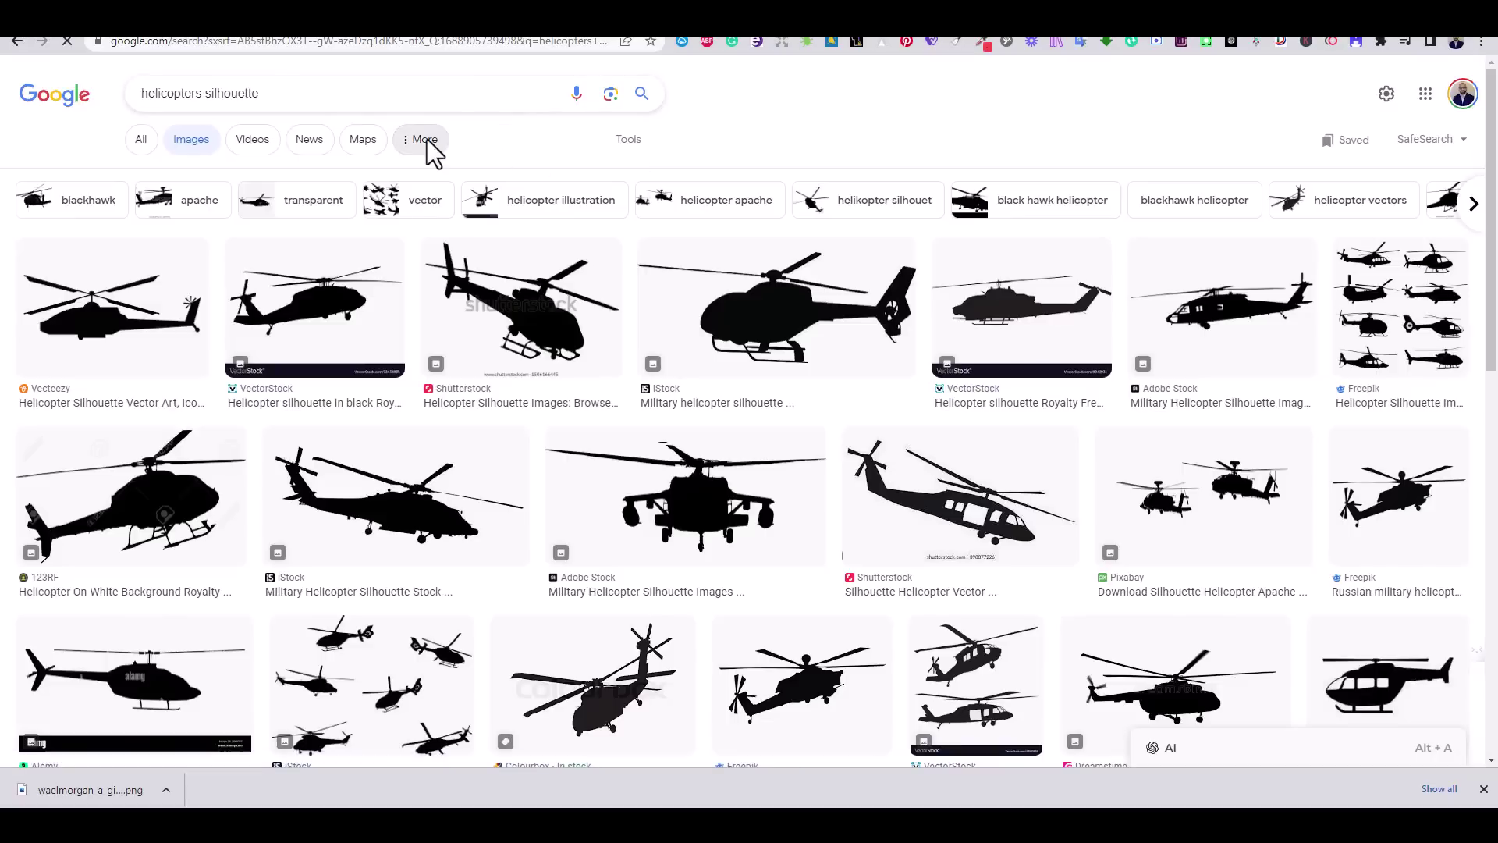
- Filter helicopter silhouette results to Creative Commons licenses and bring up copy options for the twin Apache image
left_click(429, 148)
left_click(627, 144)
left_click(613, 180)
left_click(622, 232)
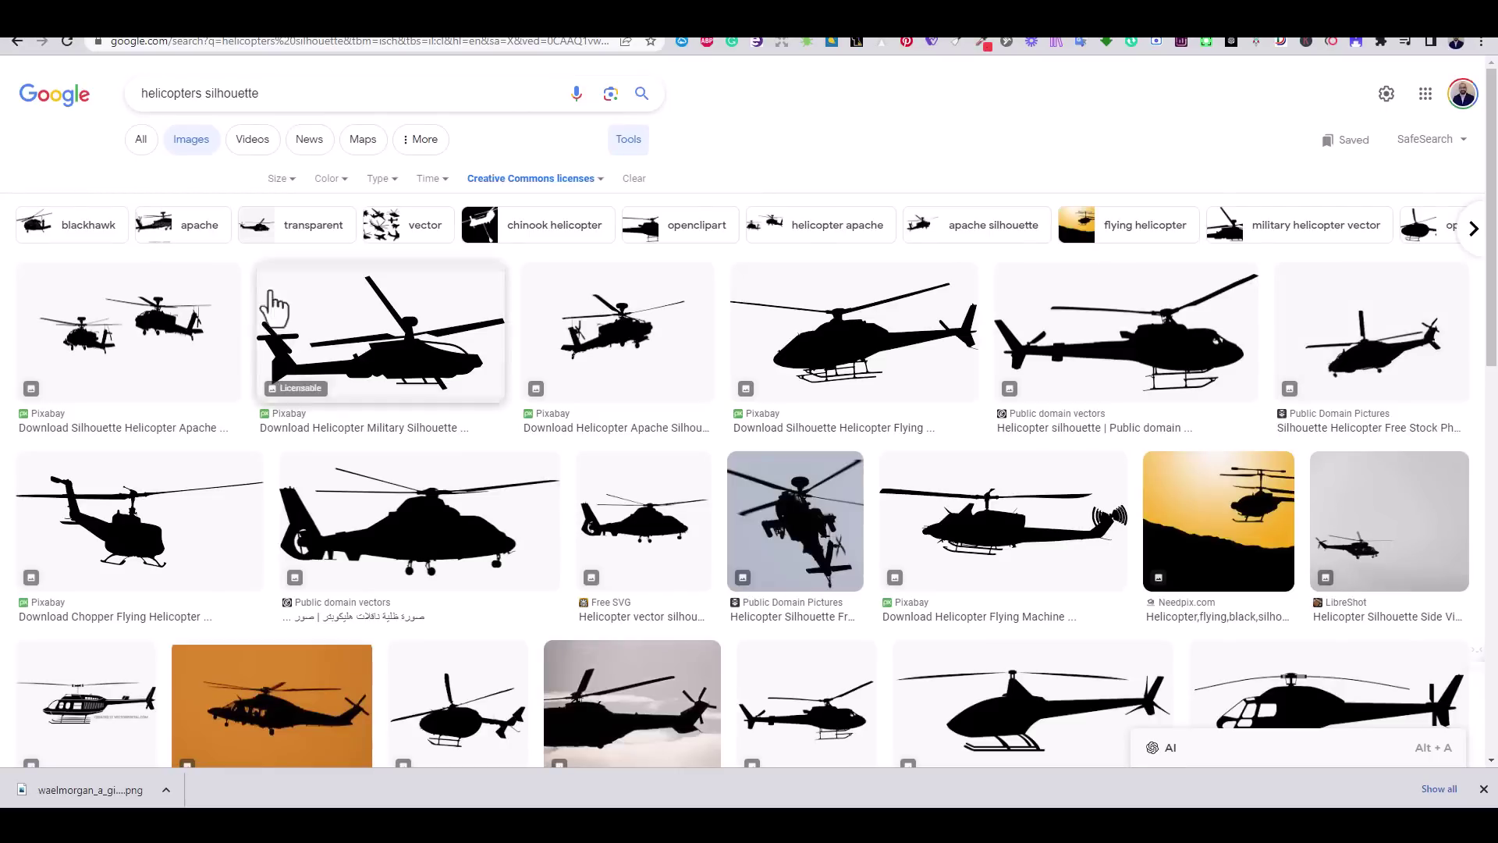
left_click(201, 324)
right_click(1133, 334)
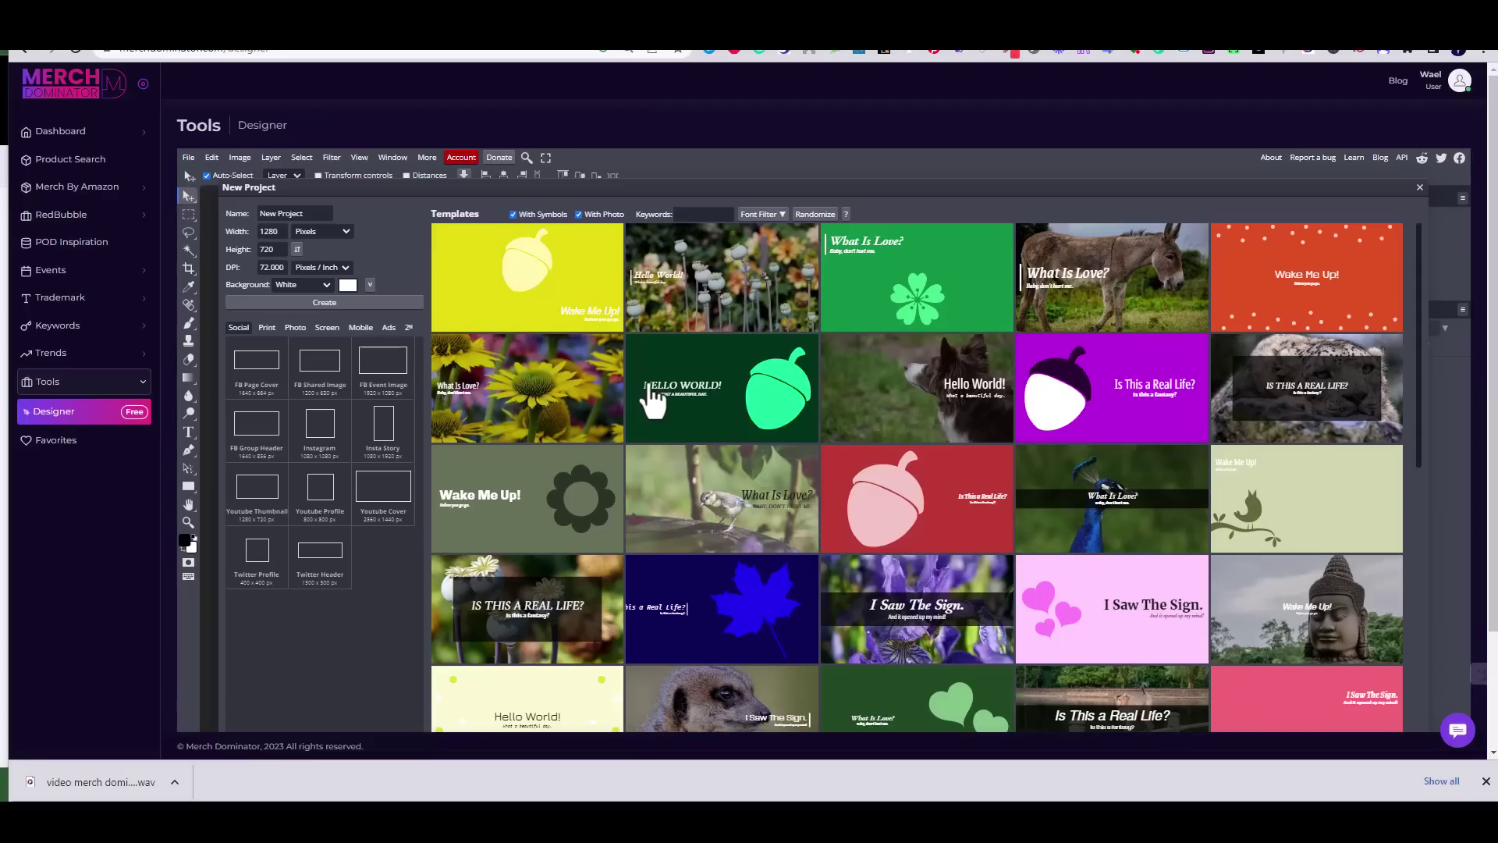
- Browse the New Project templates and select the 2560×1440 Youtube Cover preset
scroll(658, 403, "down", 2)
scroll(658, 403, "down", 4)
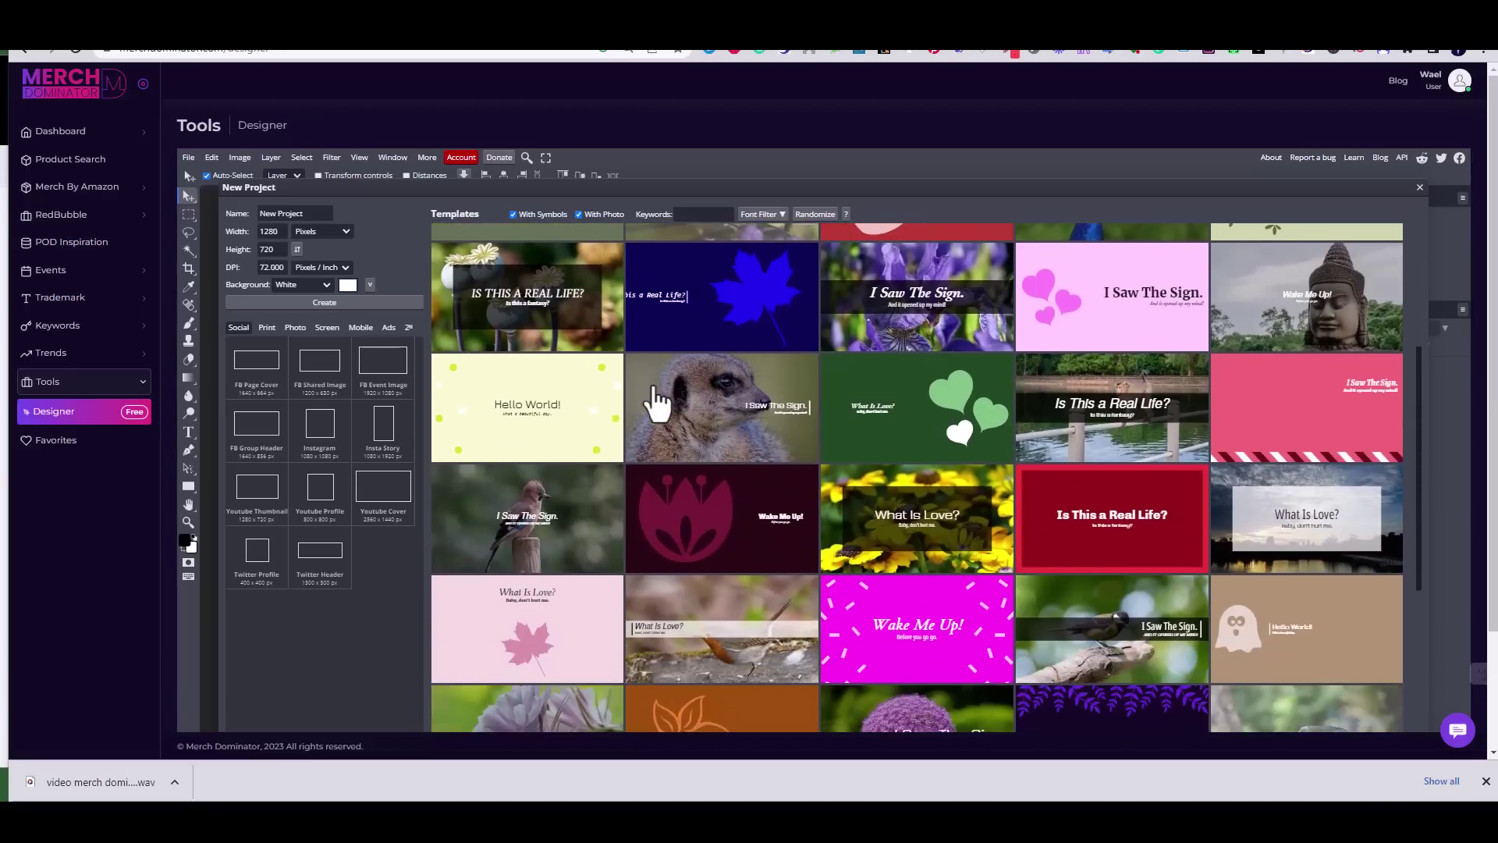
scroll(658, 402, "down", 1)
scroll(658, 403, "down", 1)
left_click(386, 505)
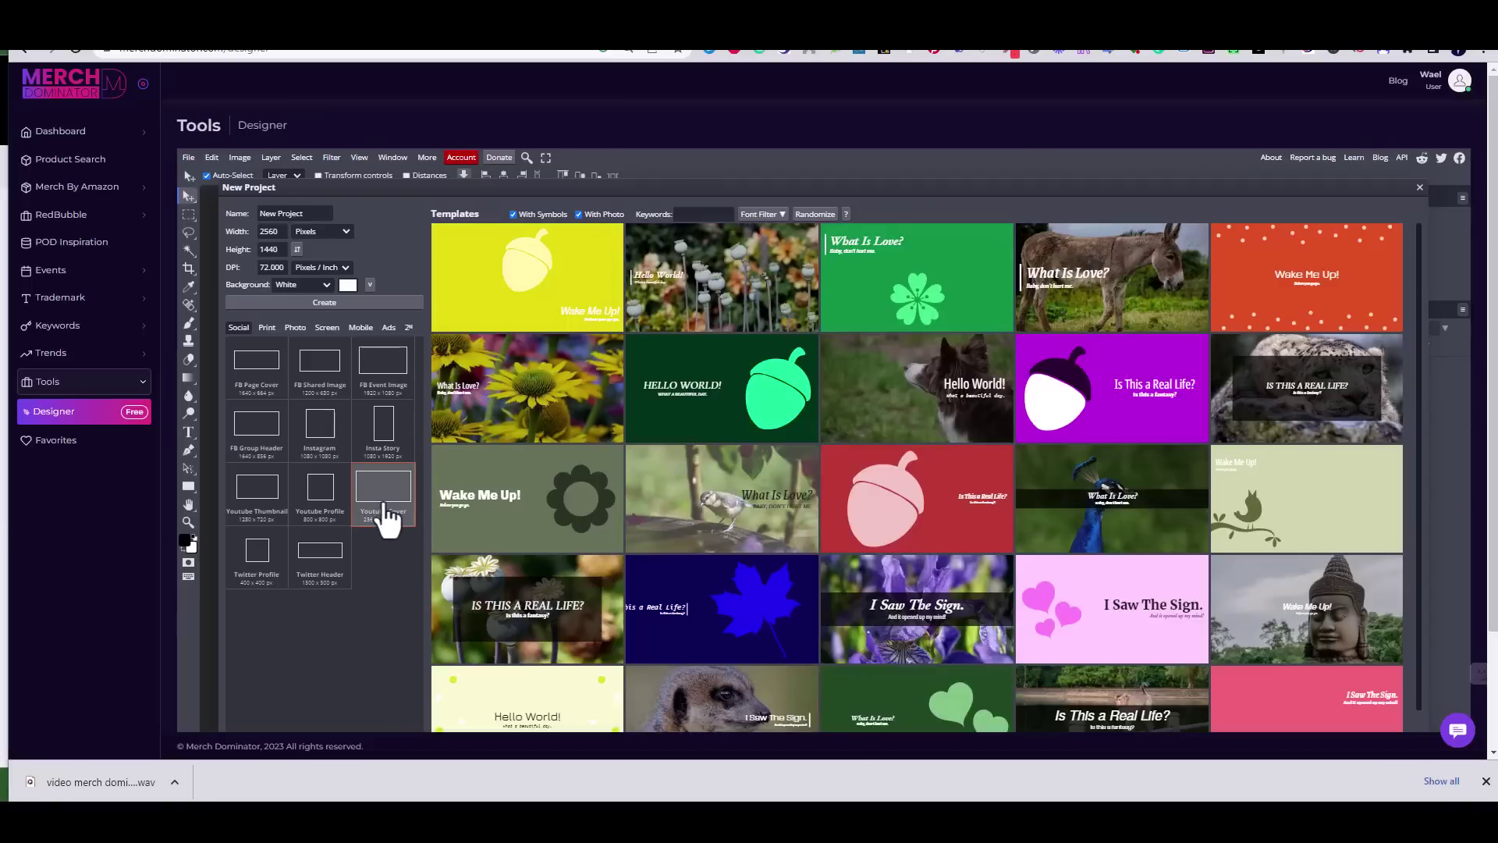
scroll(669, 535, "down", 10)
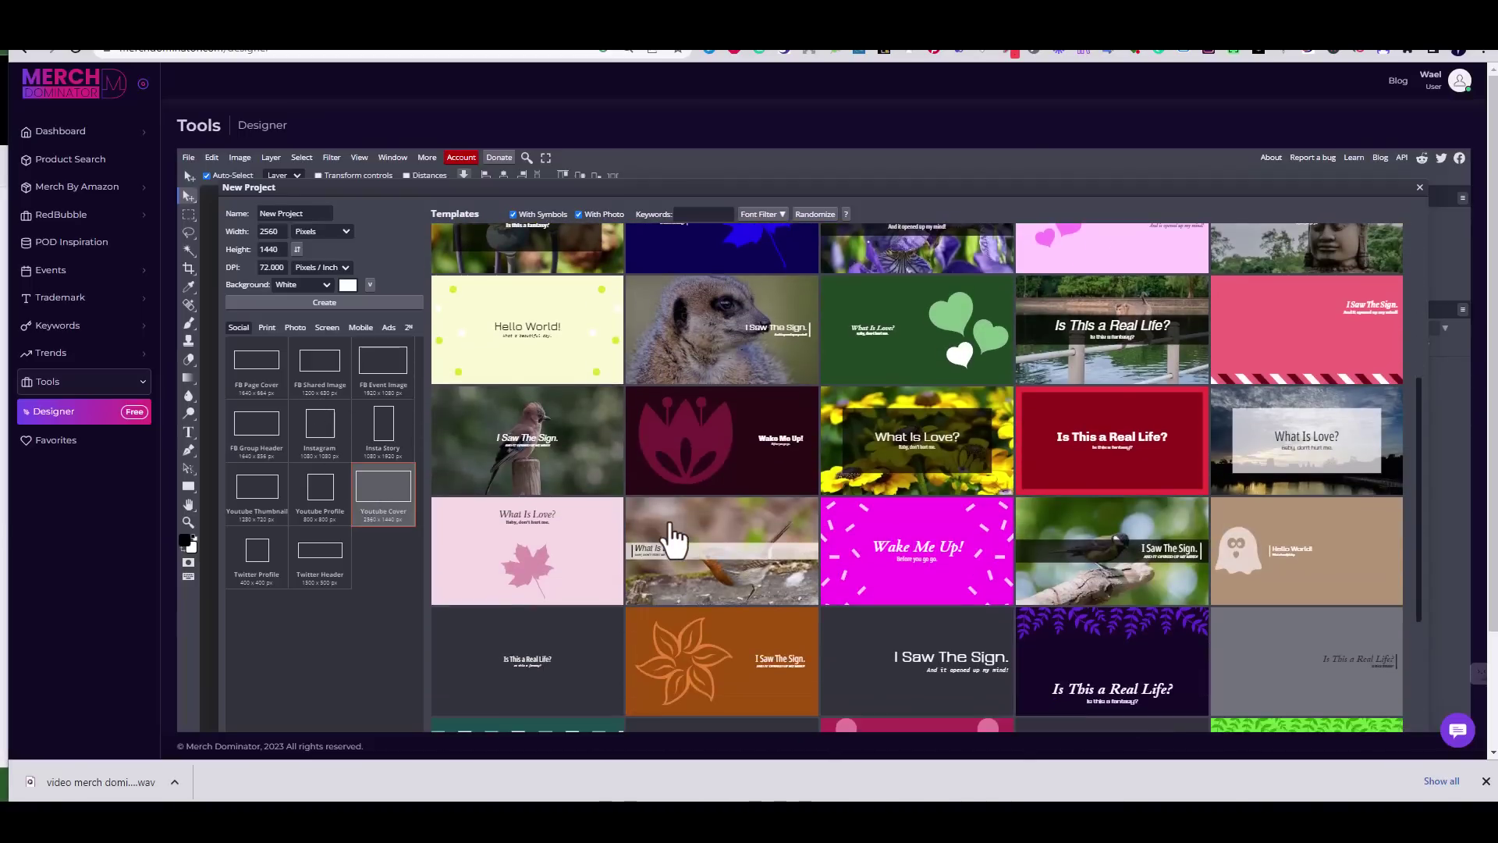
scroll(671, 537, "down", 5)
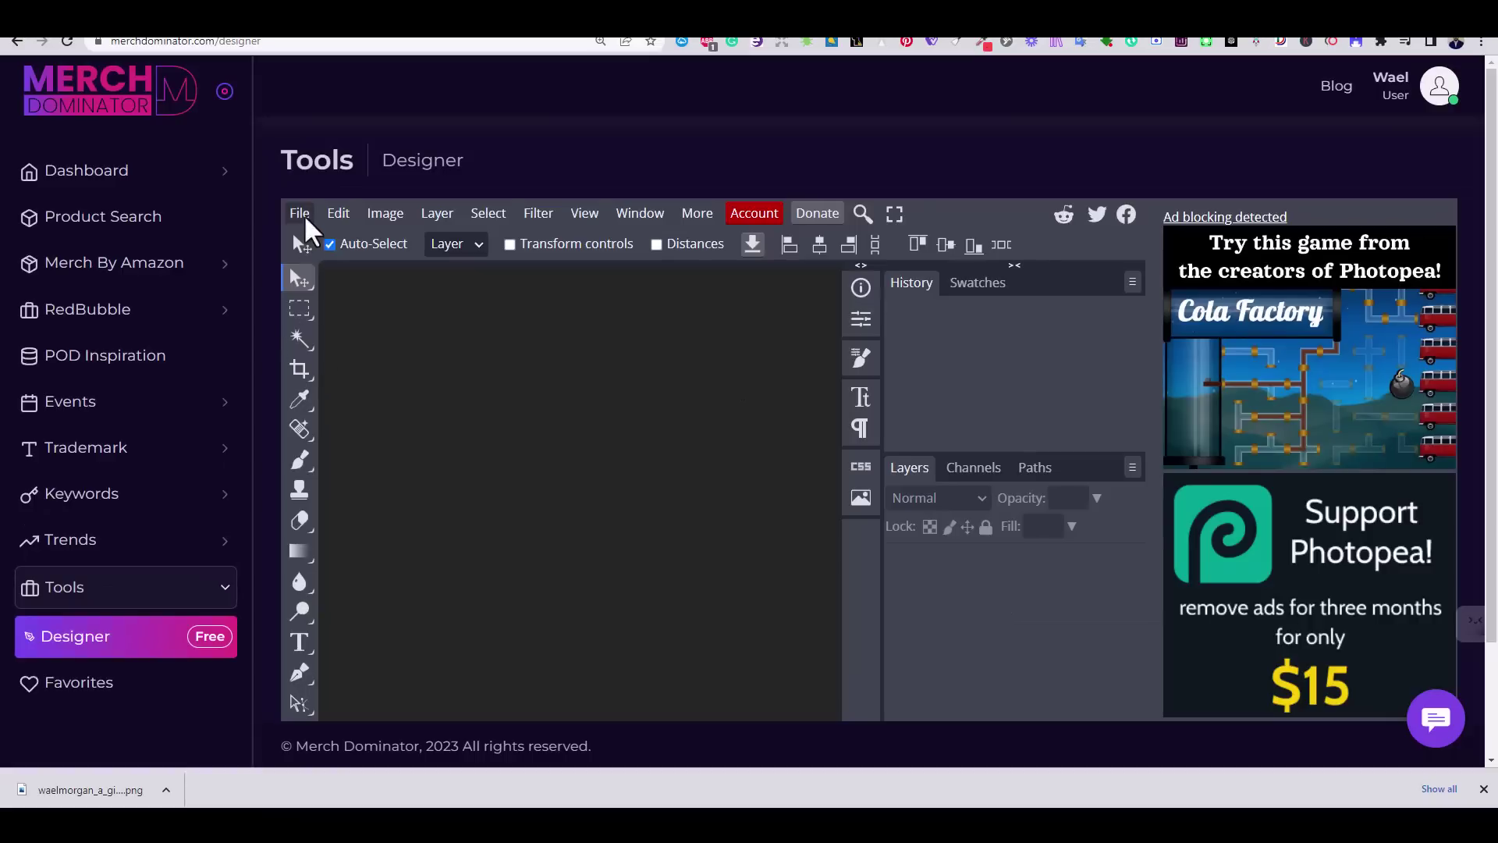
- Create a new document in inches with width 15 and height 18
left_click(301, 180)
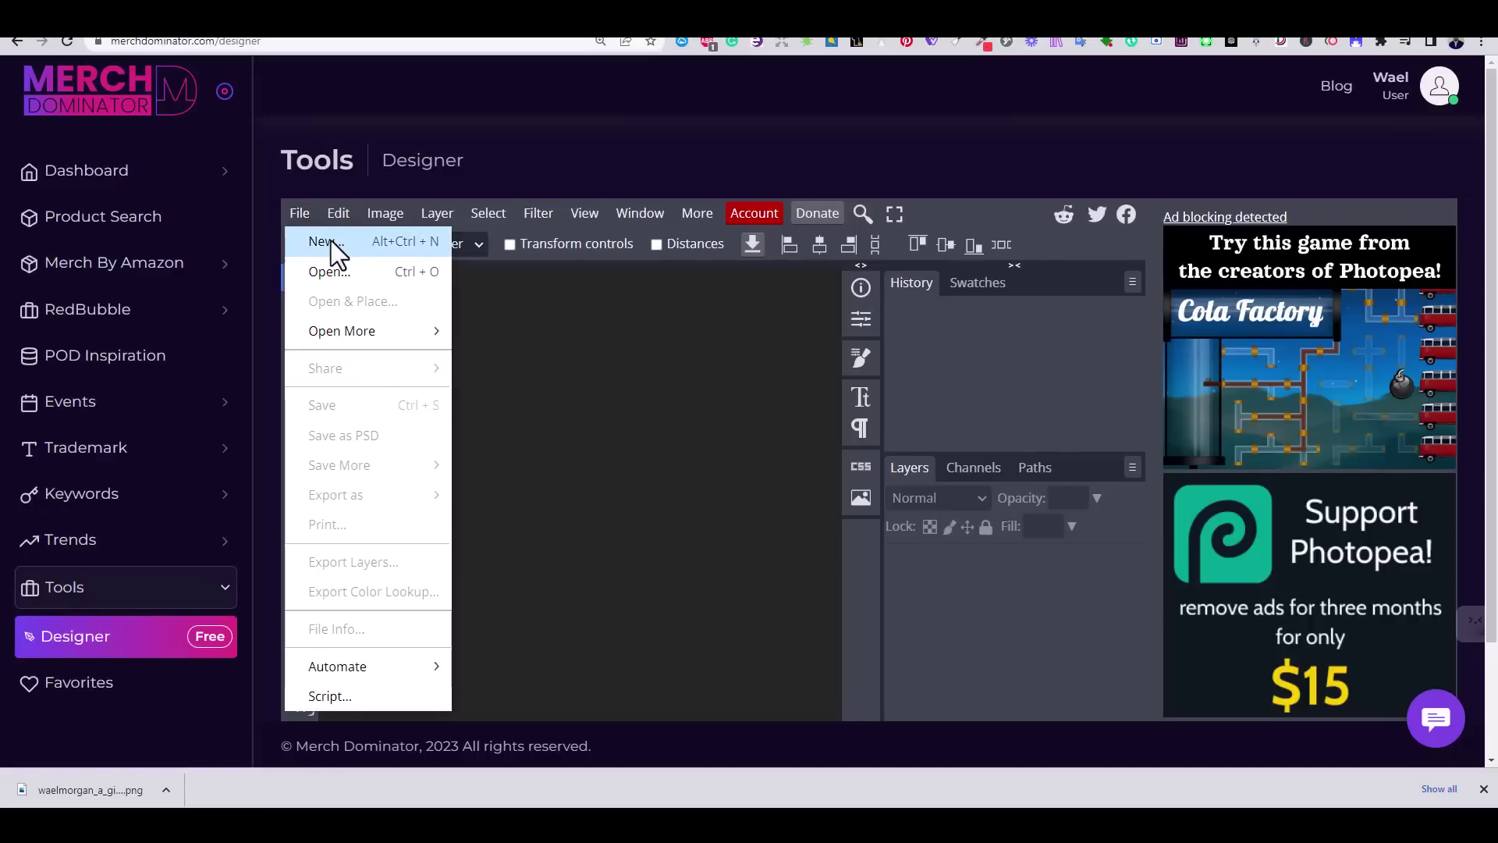
left_click(331, 240)
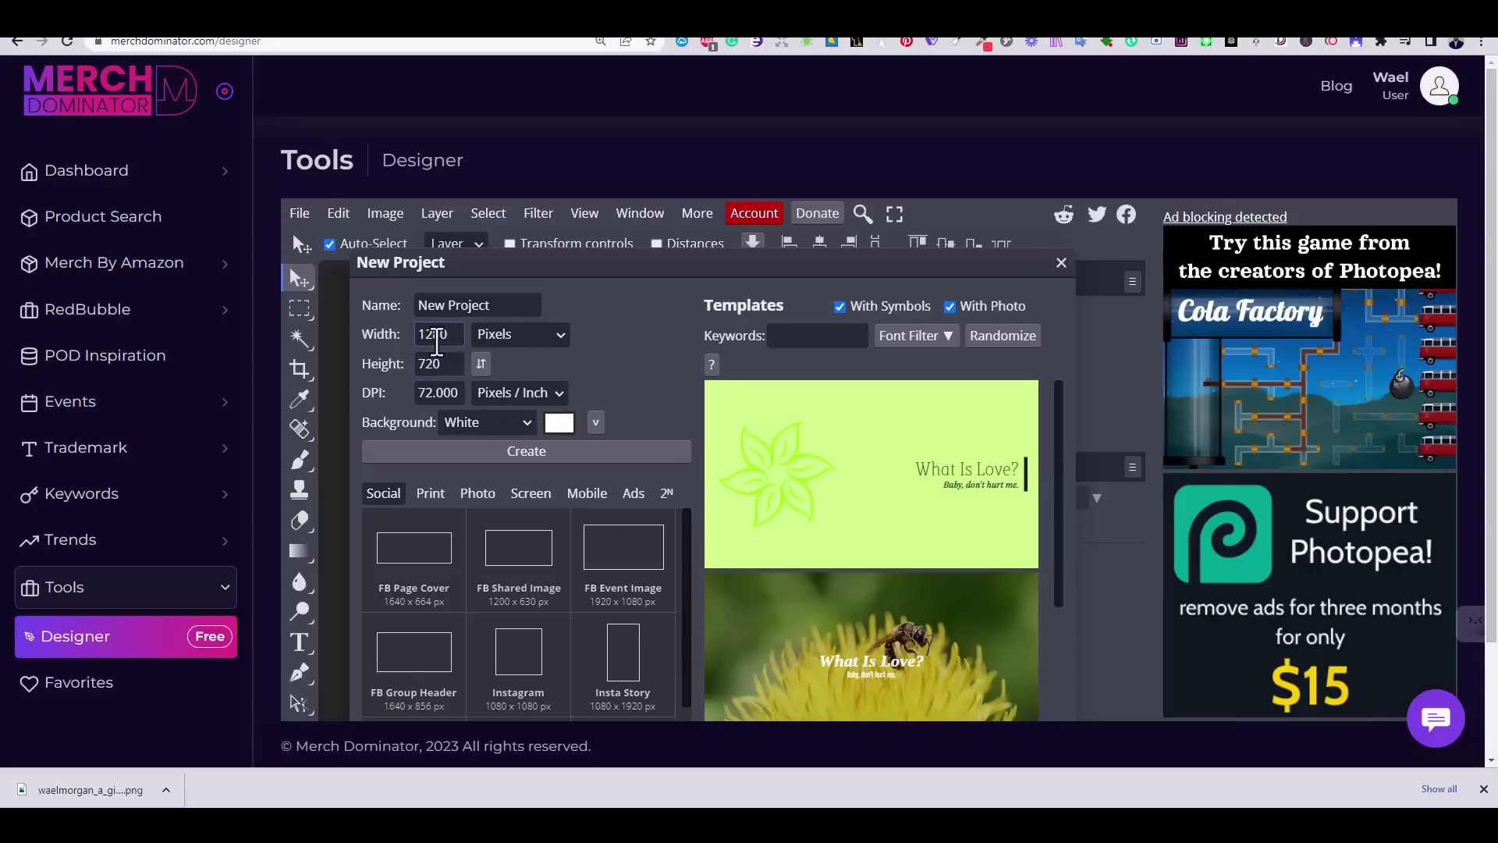
left_click(522, 336)
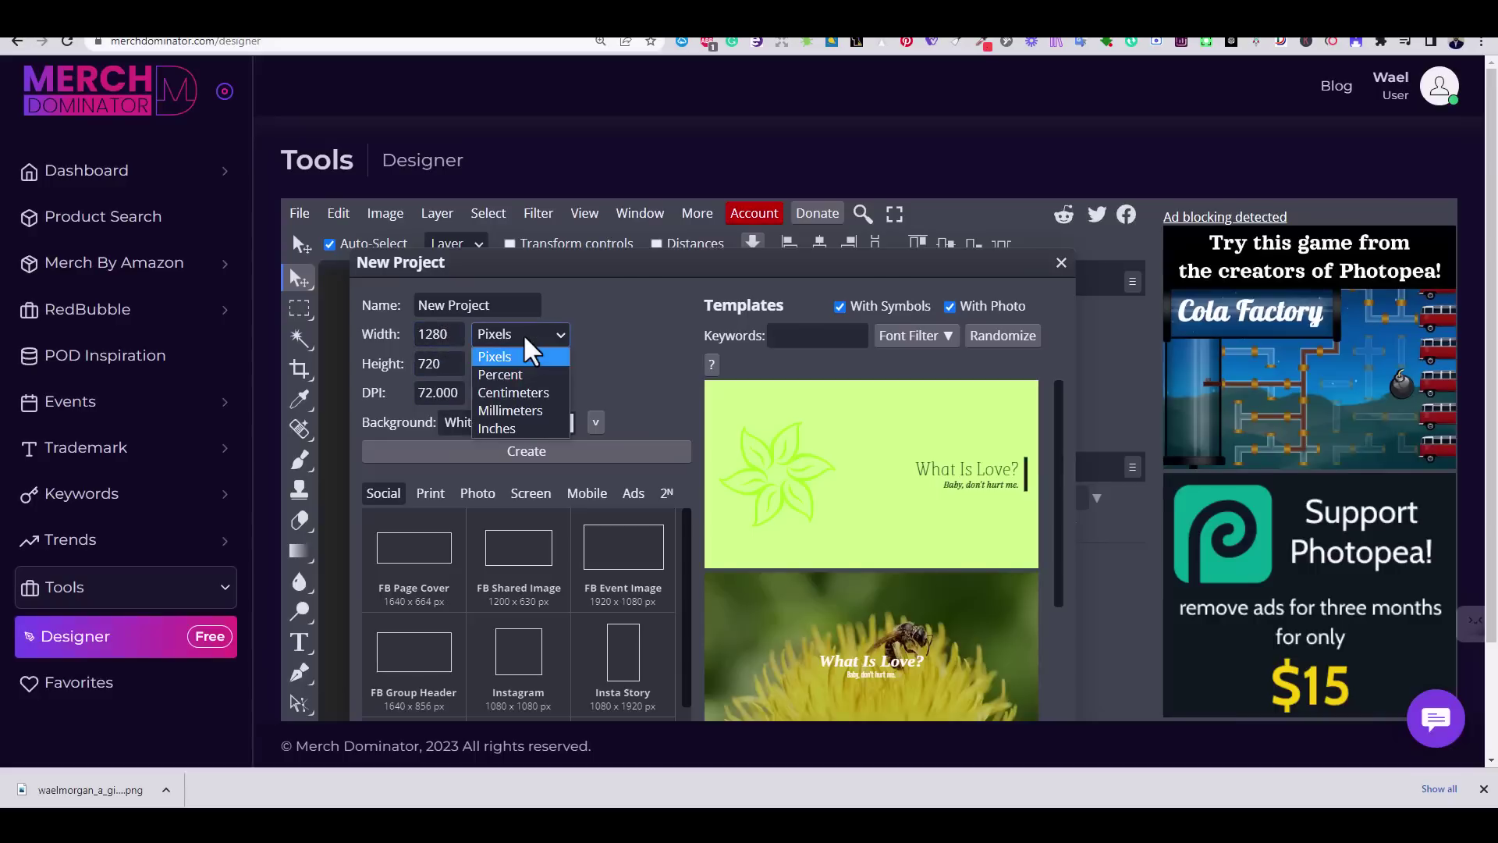
left_click(515, 429)
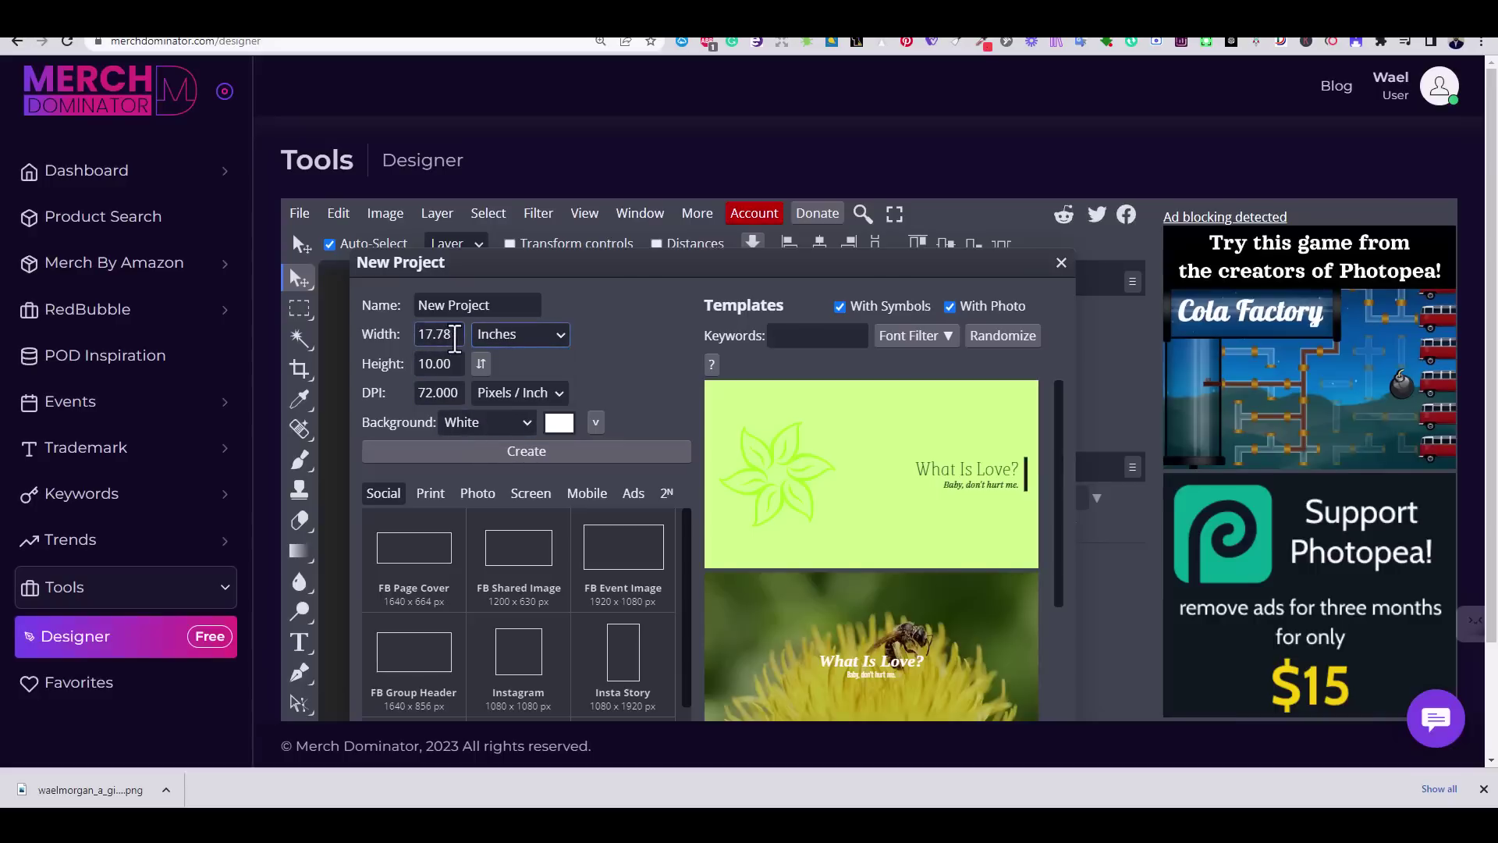
double_click(457, 341)
type("15")
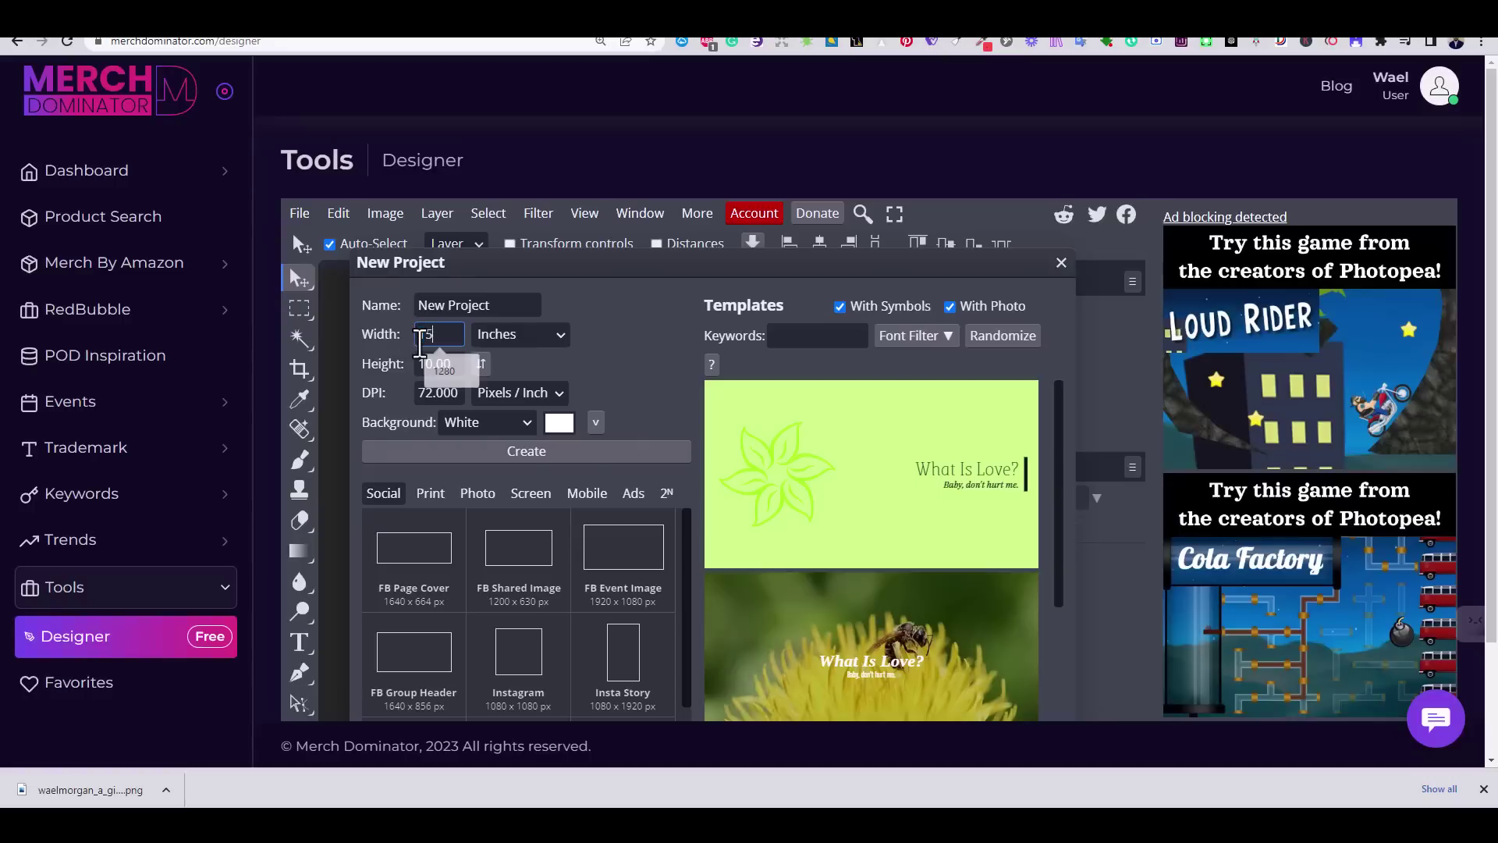
double_click(421, 364)
key("BackSpace")
type("18")
left_click(629, 374)
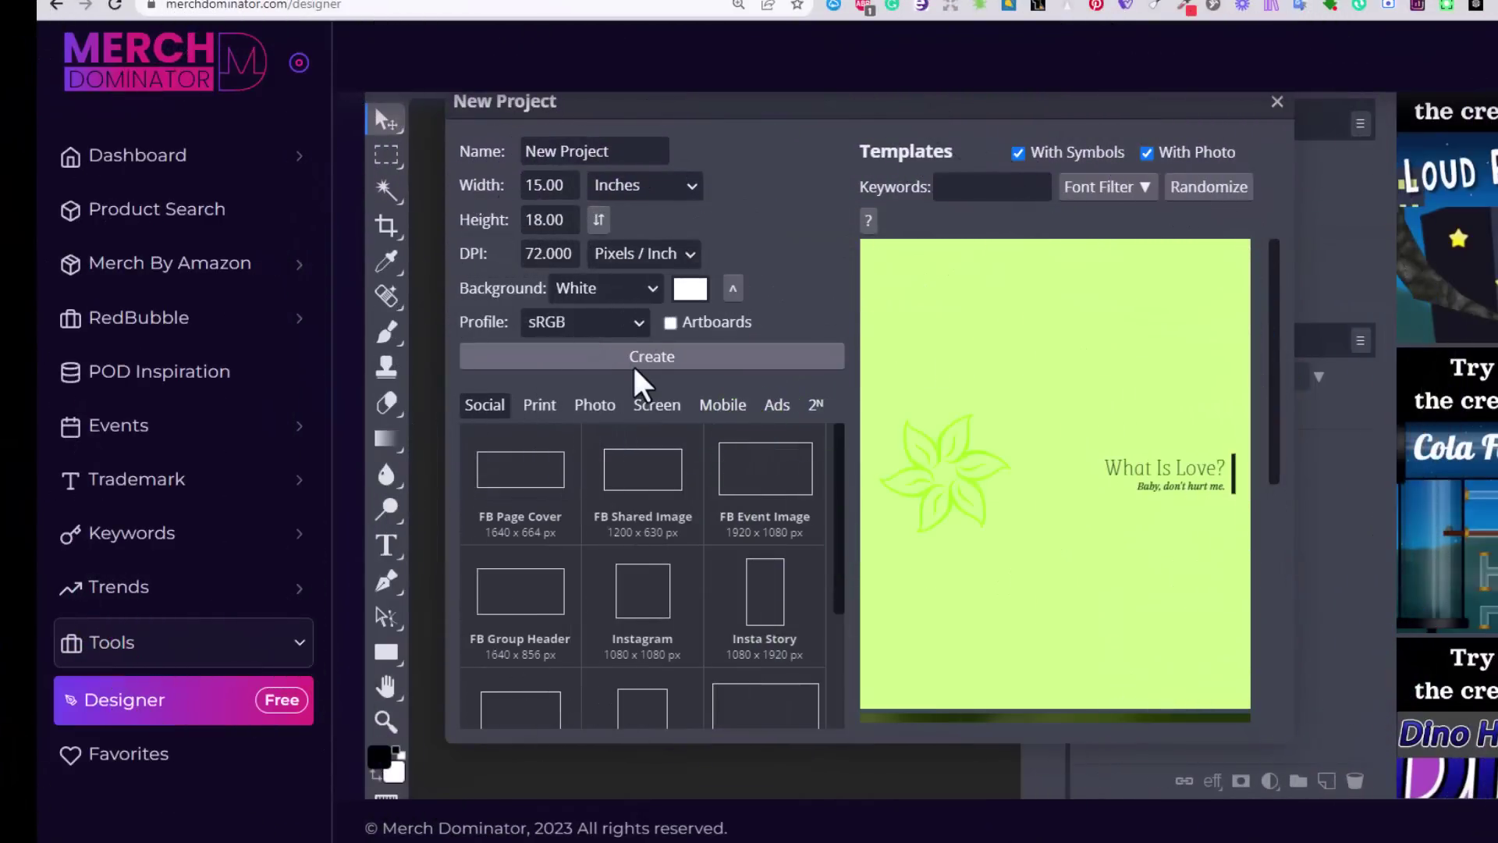
left_click(634, 357)
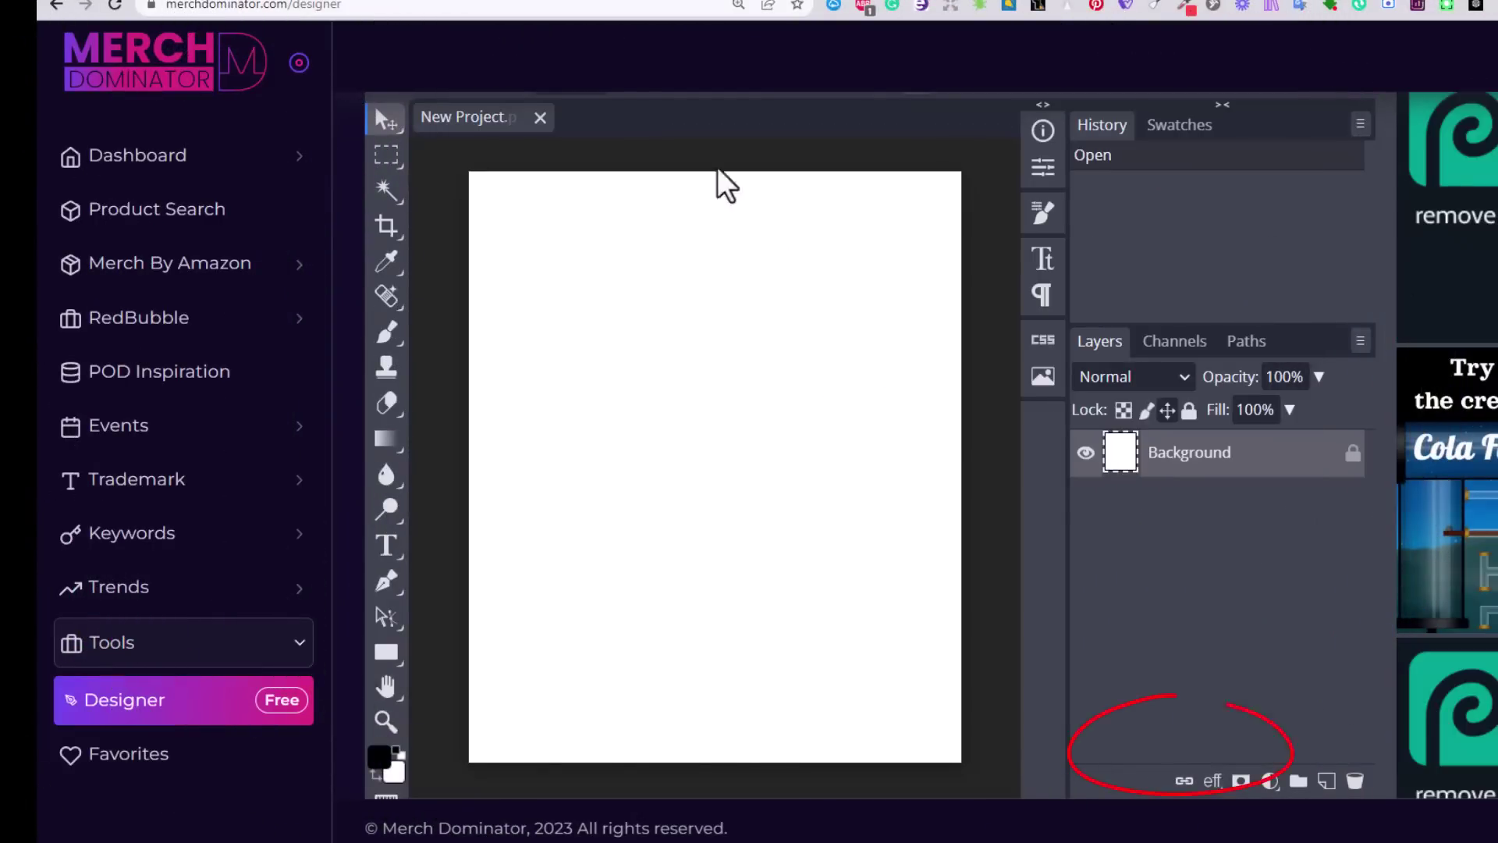
- Paste the helicopter silhouettes onto a new layer and shift them left and down
key("z")
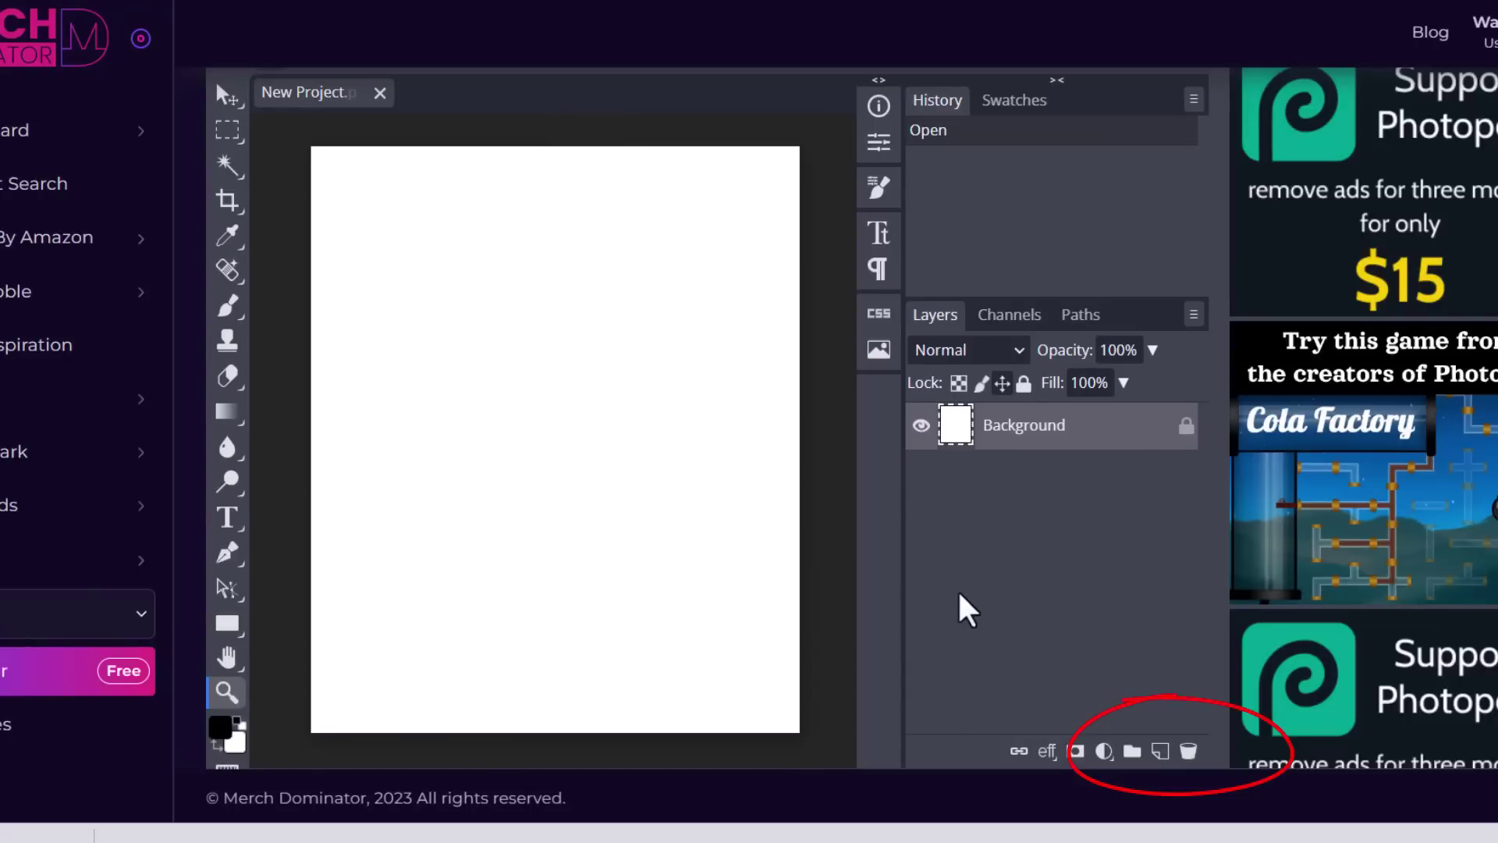
left_click(1159, 752)
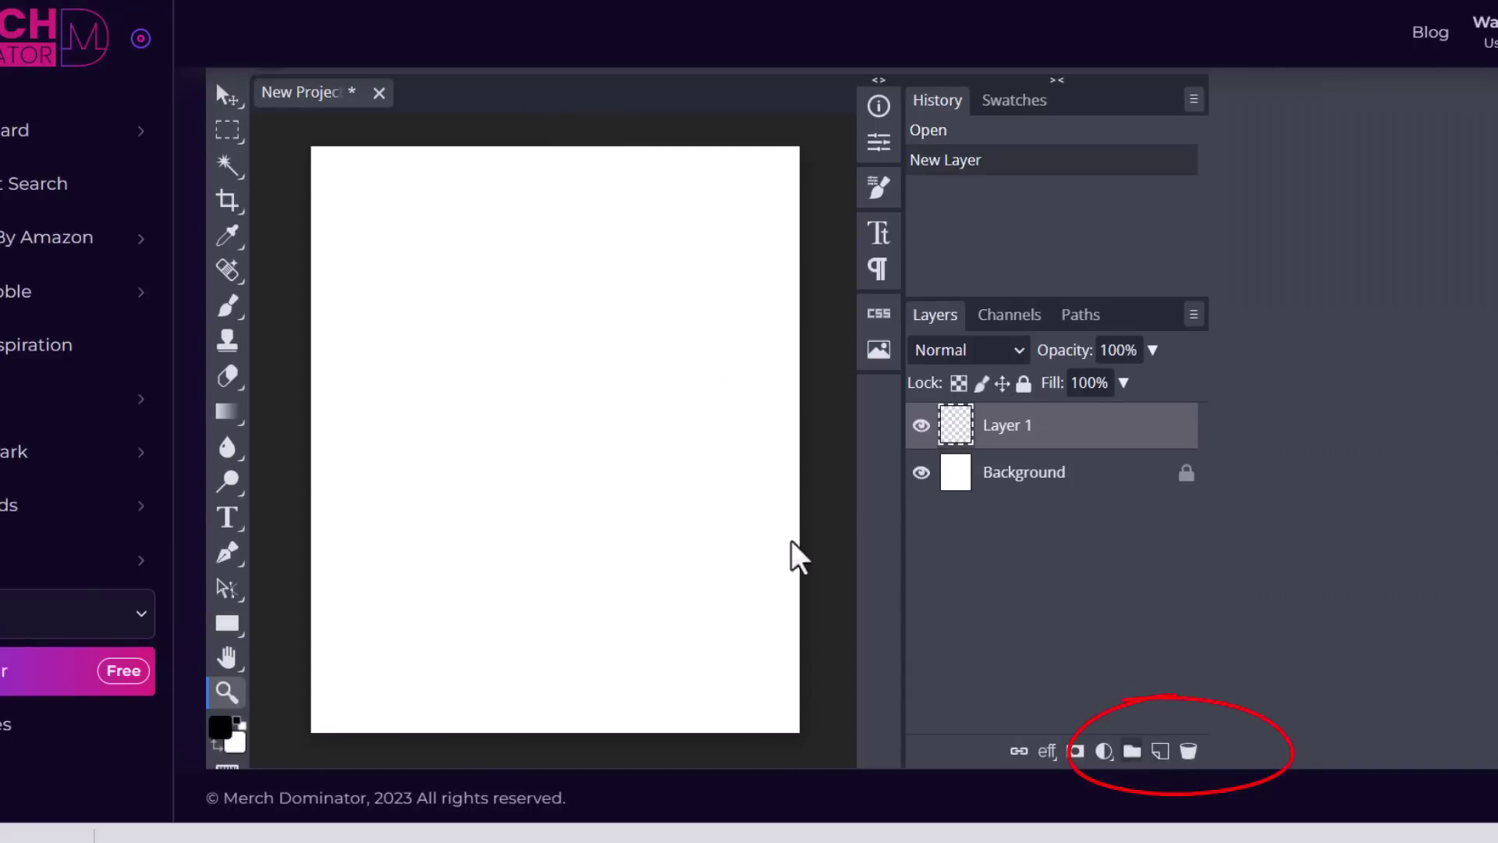
key("ctrl+v")
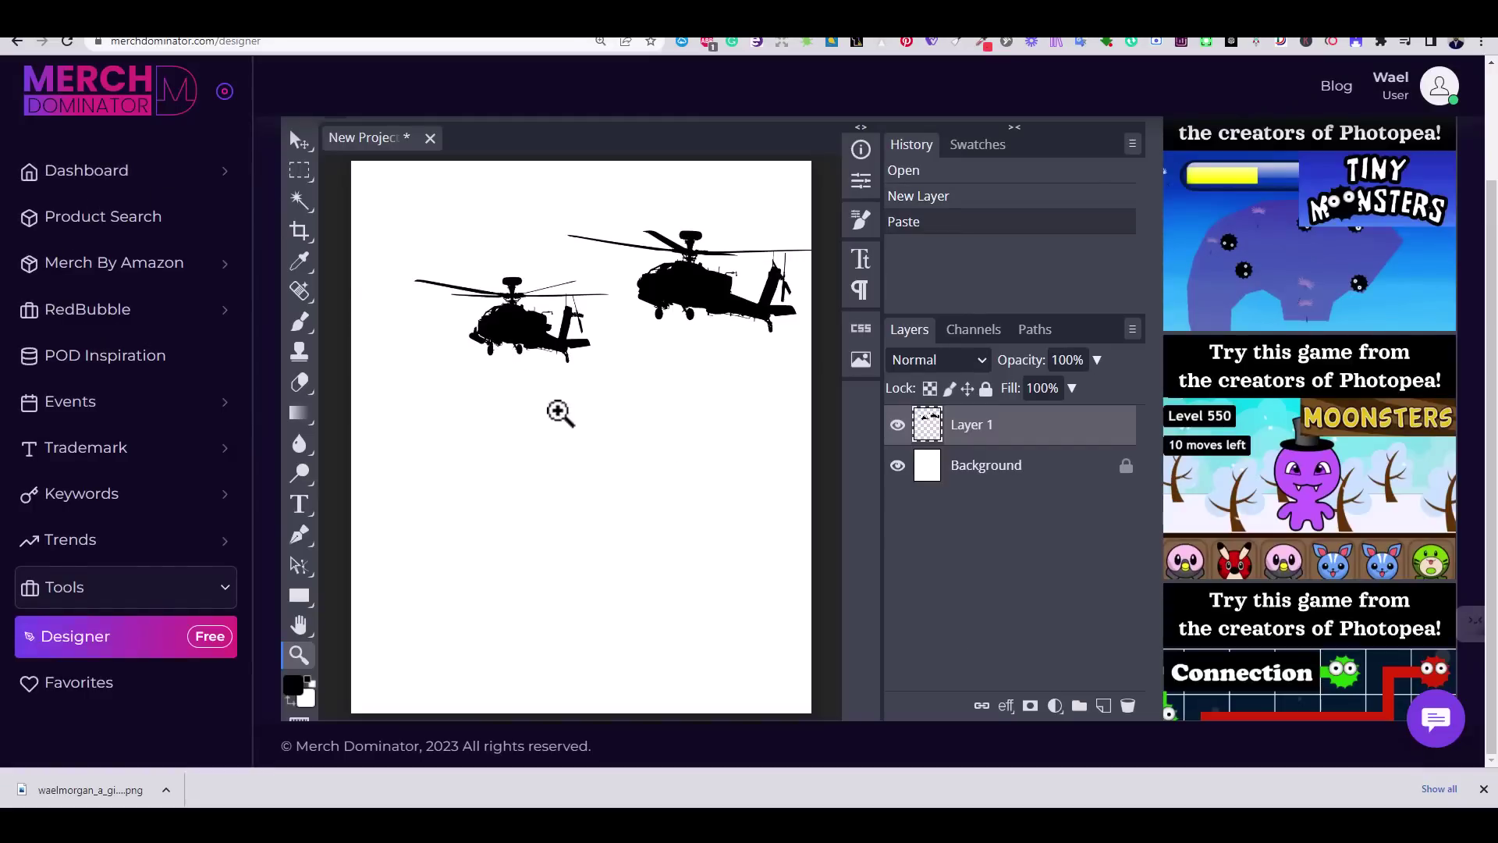
left_click(299, 139)
left_click_drag(538, 329, 512, 376)
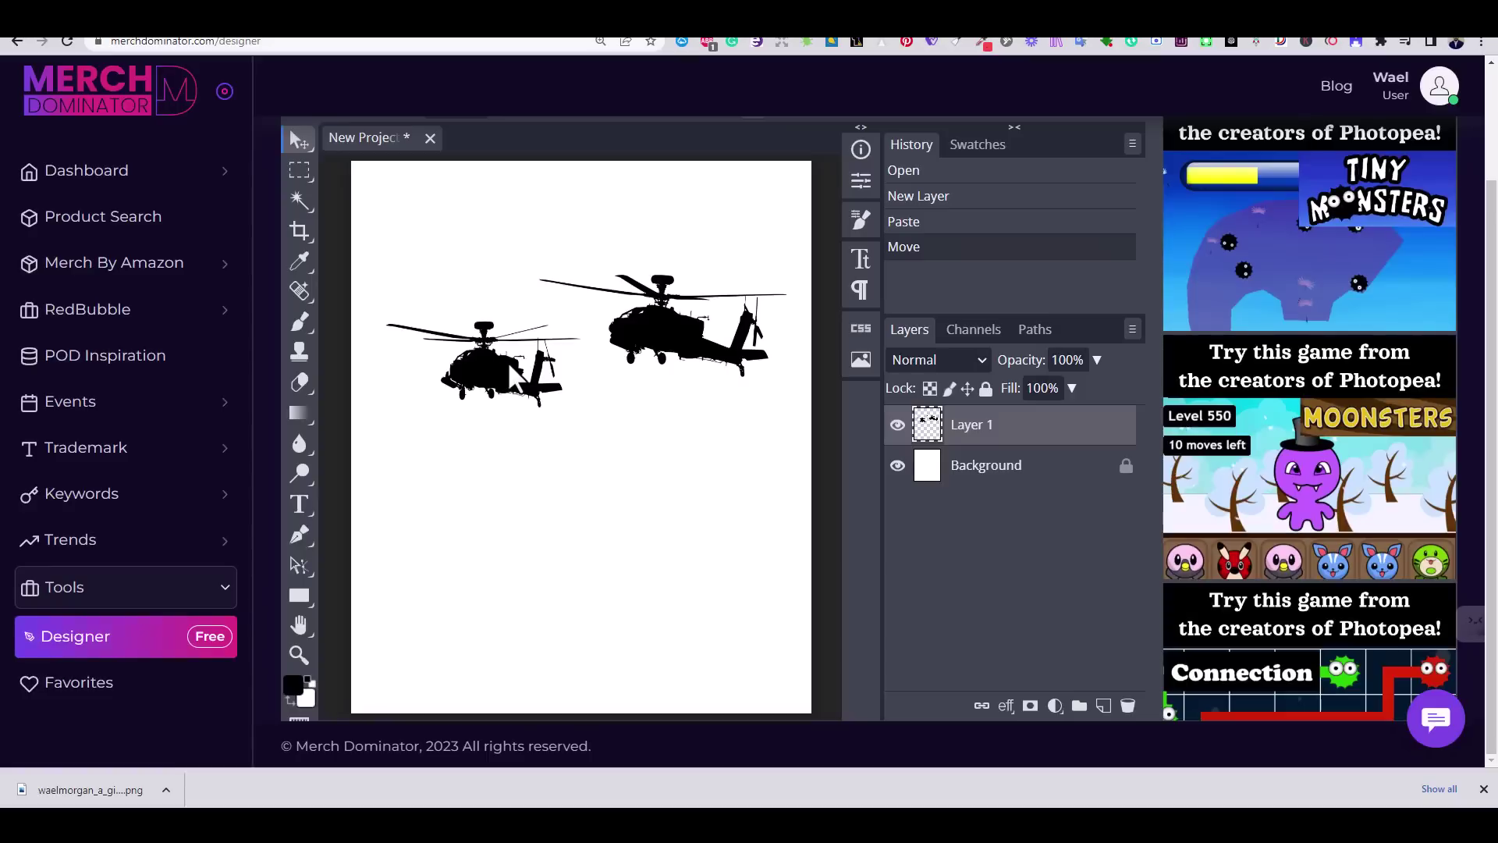
- Add another empty layer and open the cat artwork PNG
left_click(1103, 706)
scroll(967, 730, "up", 2)
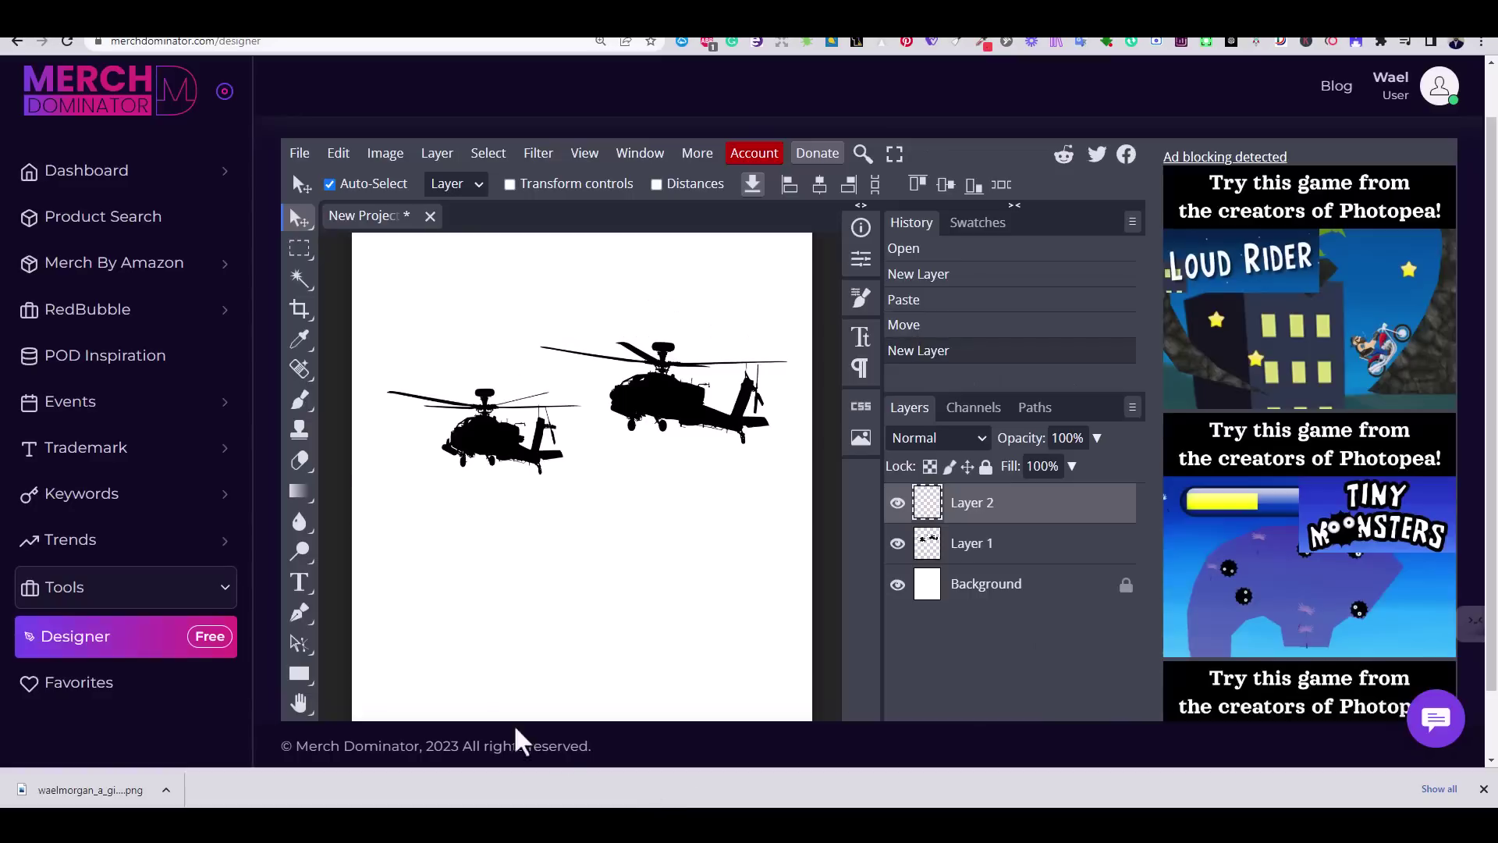
left_click(300, 154)
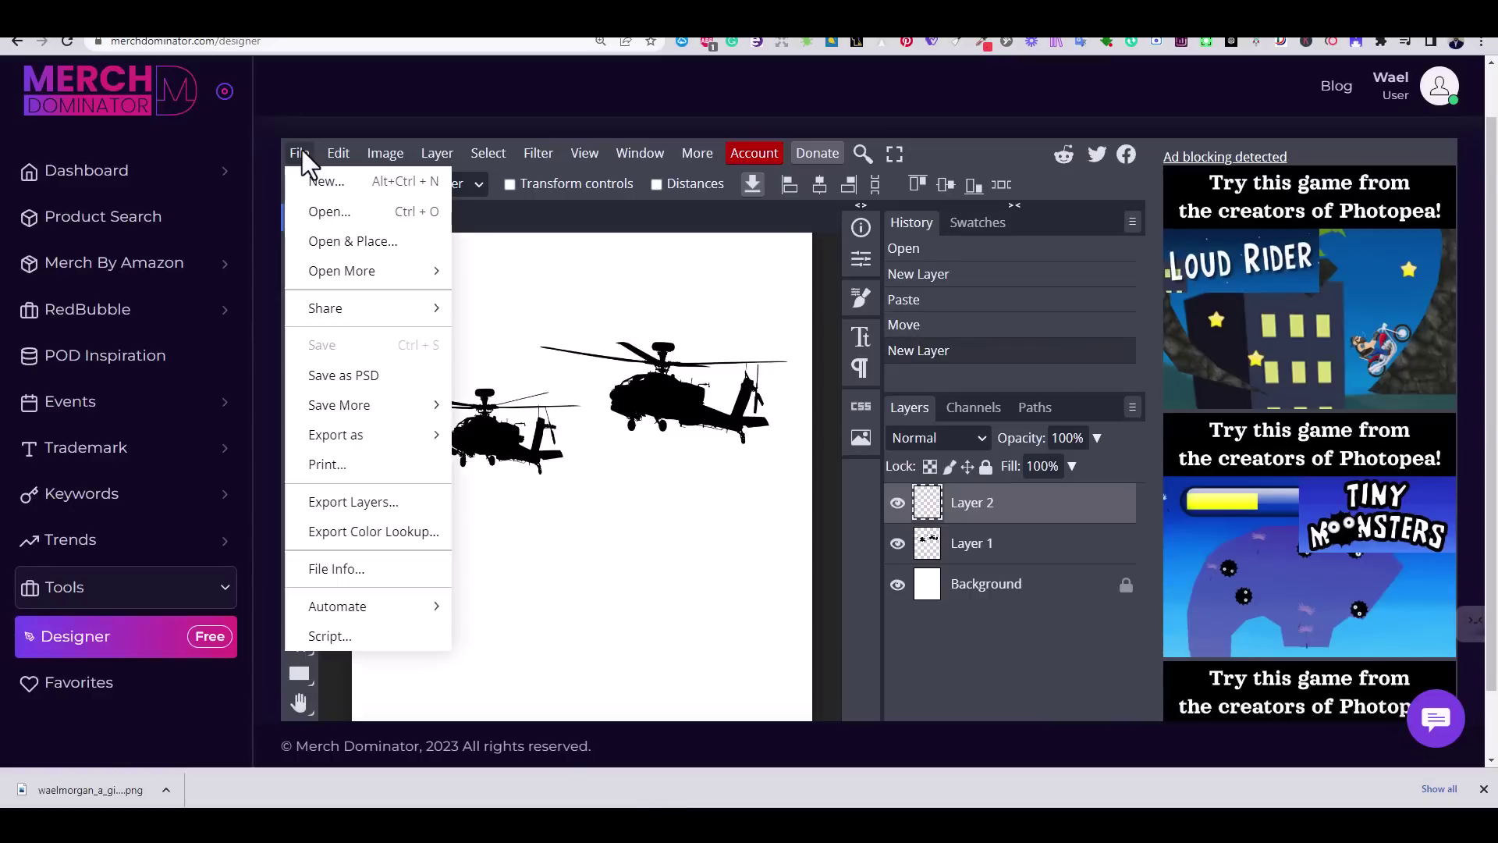
left_click(341, 211)
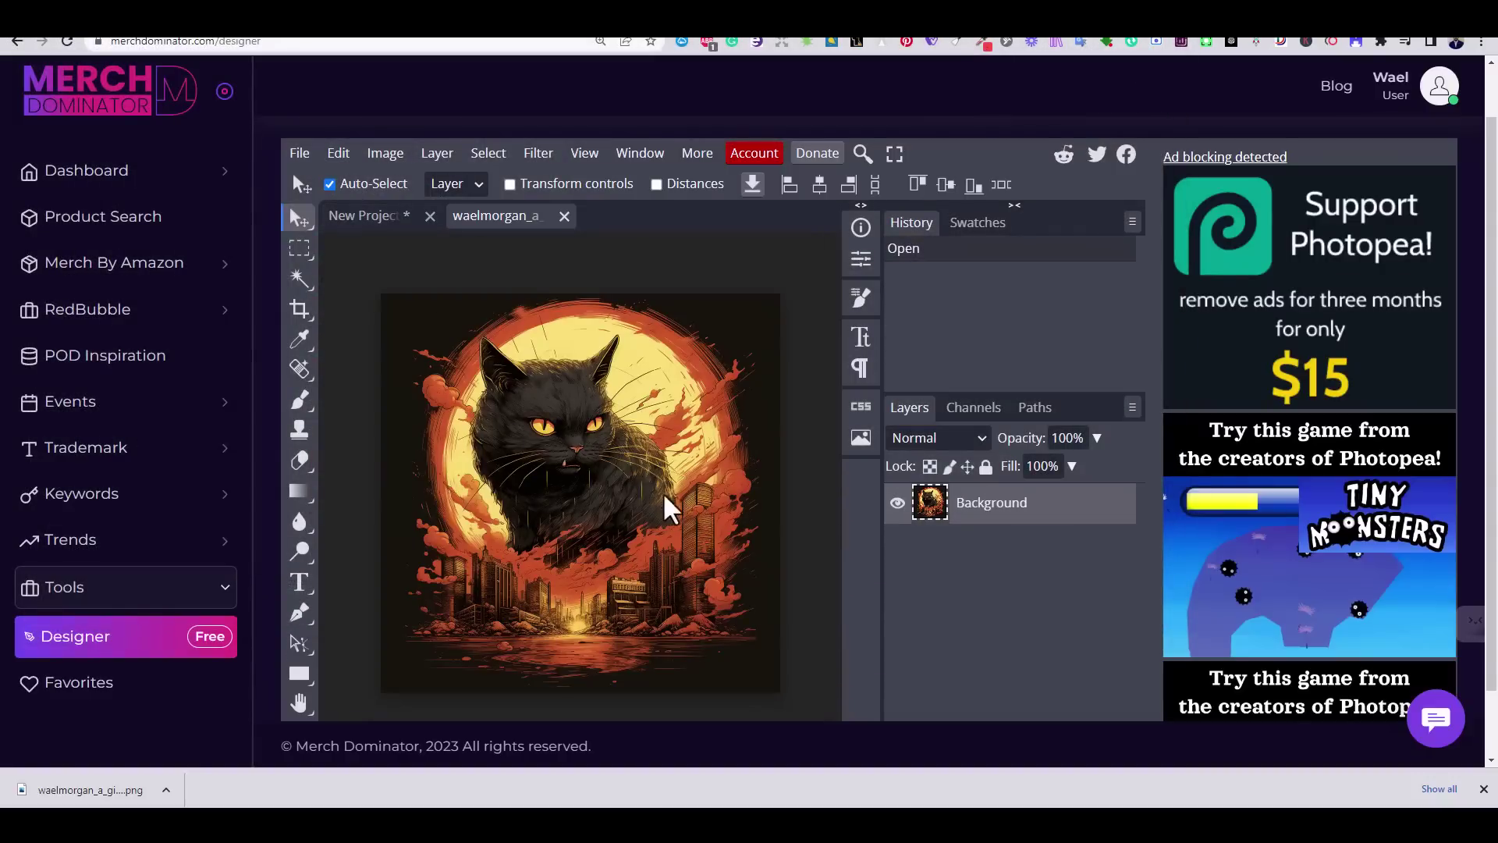
- Drag the cat artwork into the new project and delete the empty Layer 2
left_click_drag(663, 508, 644, 406)
key("Delete")
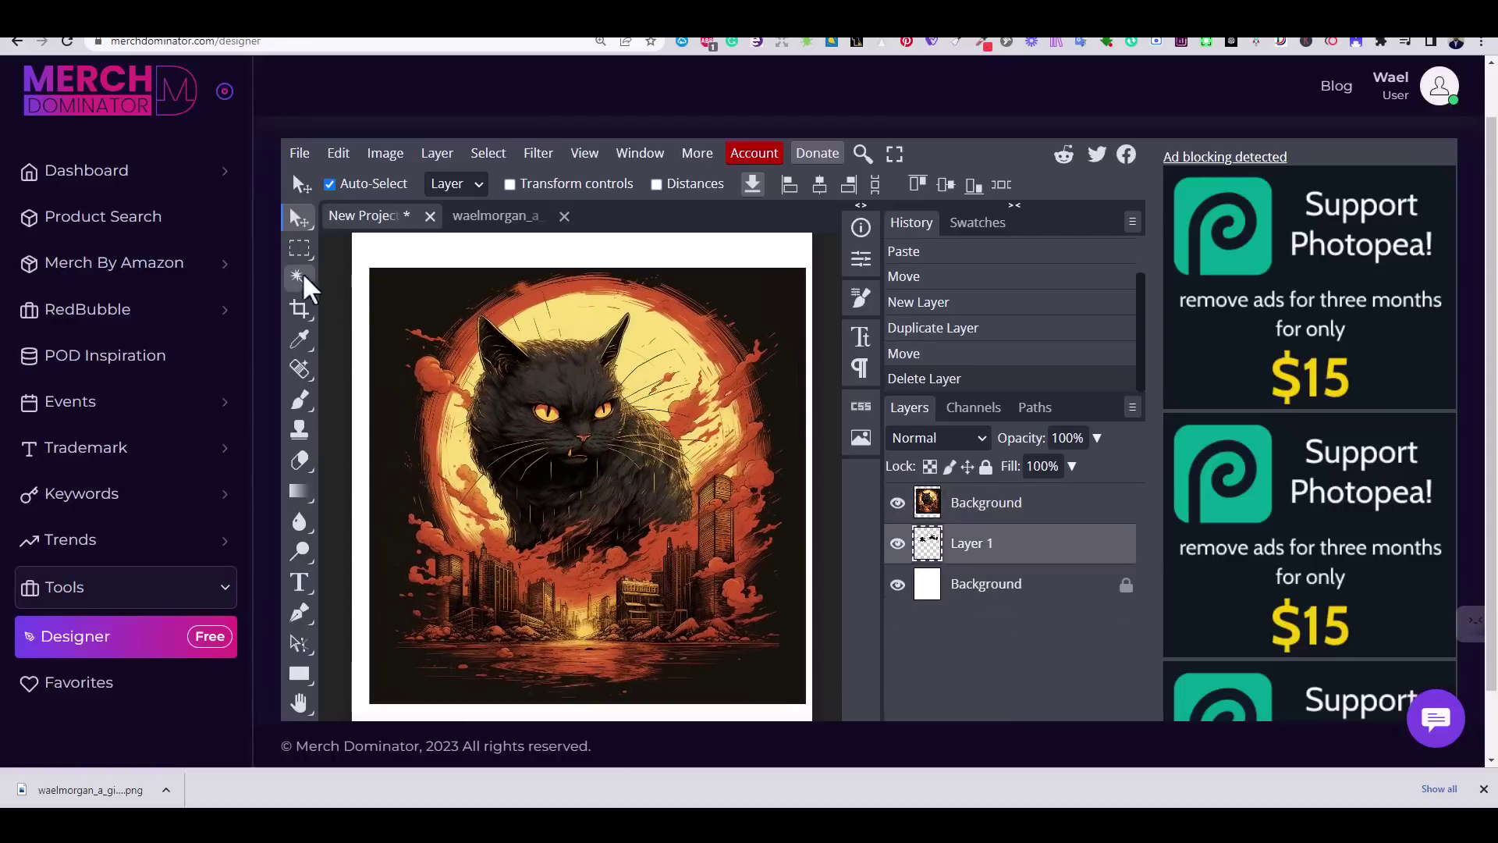
left_click(299, 278)
left_click(422, 311)
key("ctrl+d")
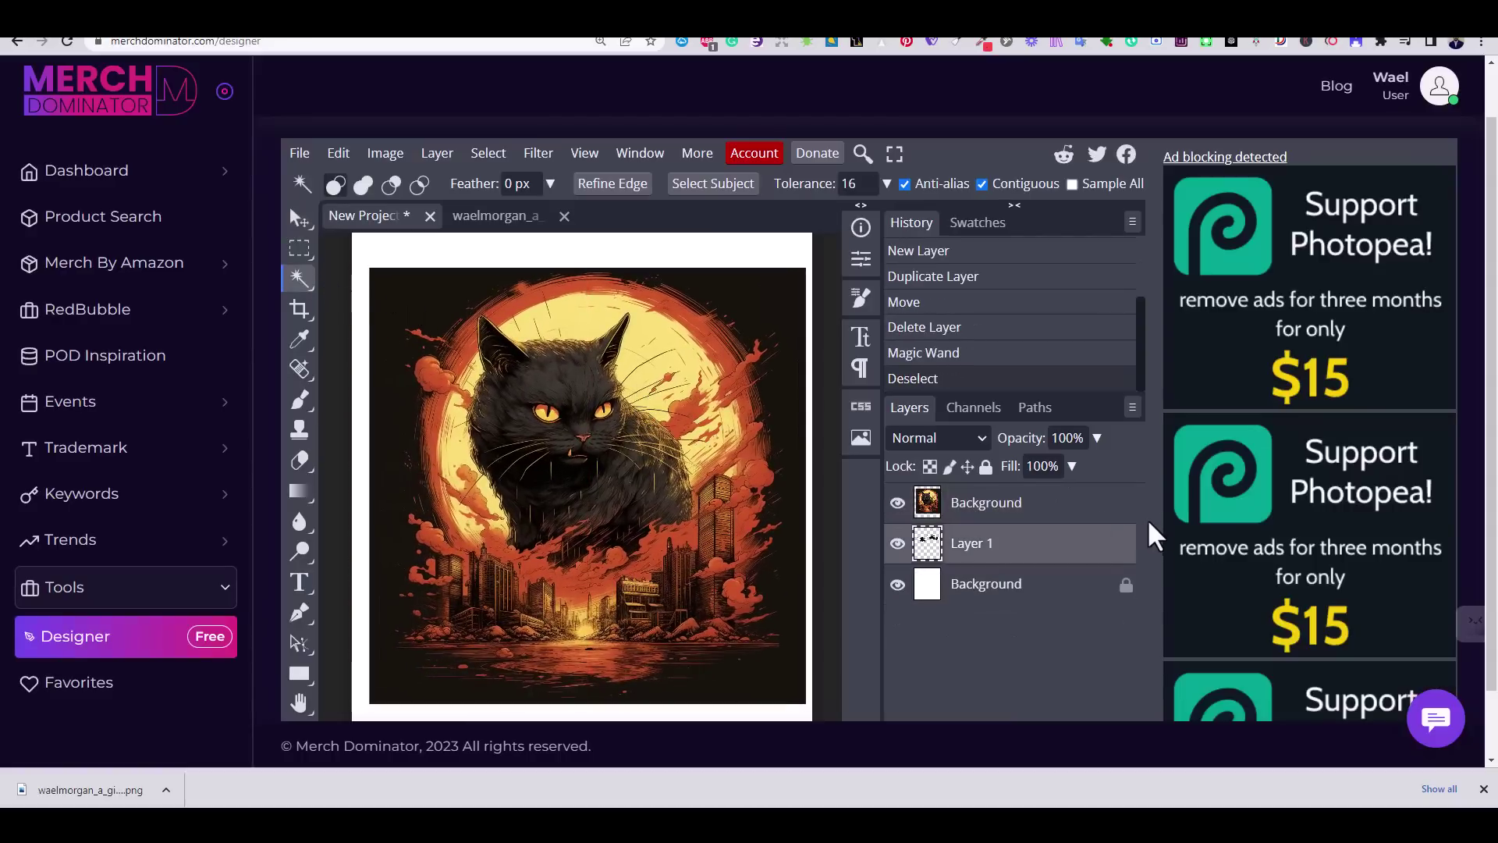
left_click(971, 503)
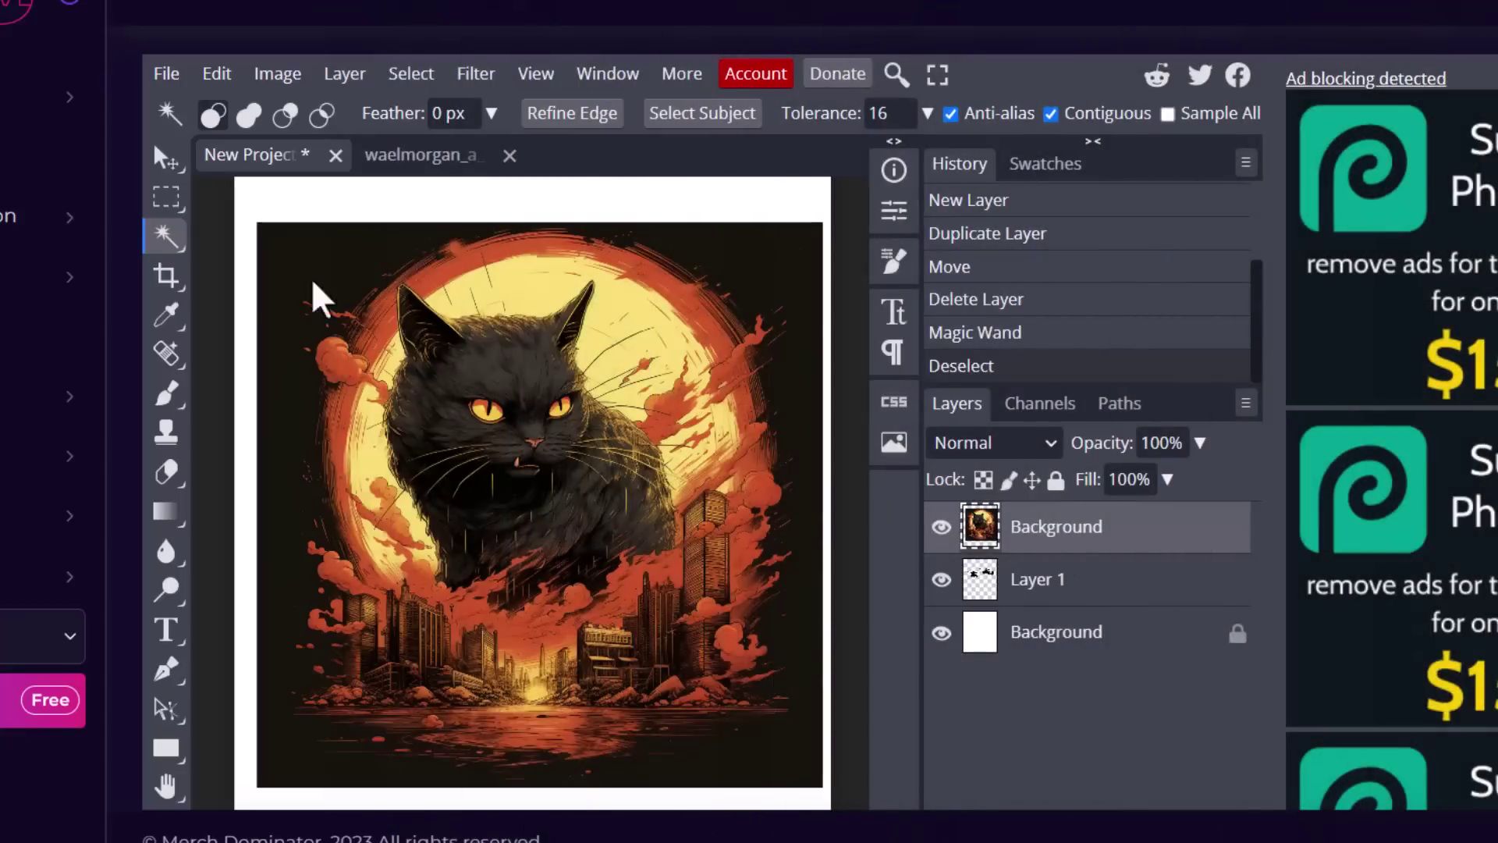
- Magic Wand the dark background, add a raster mask, and invert it so the cat shows
left_click(297, 274)
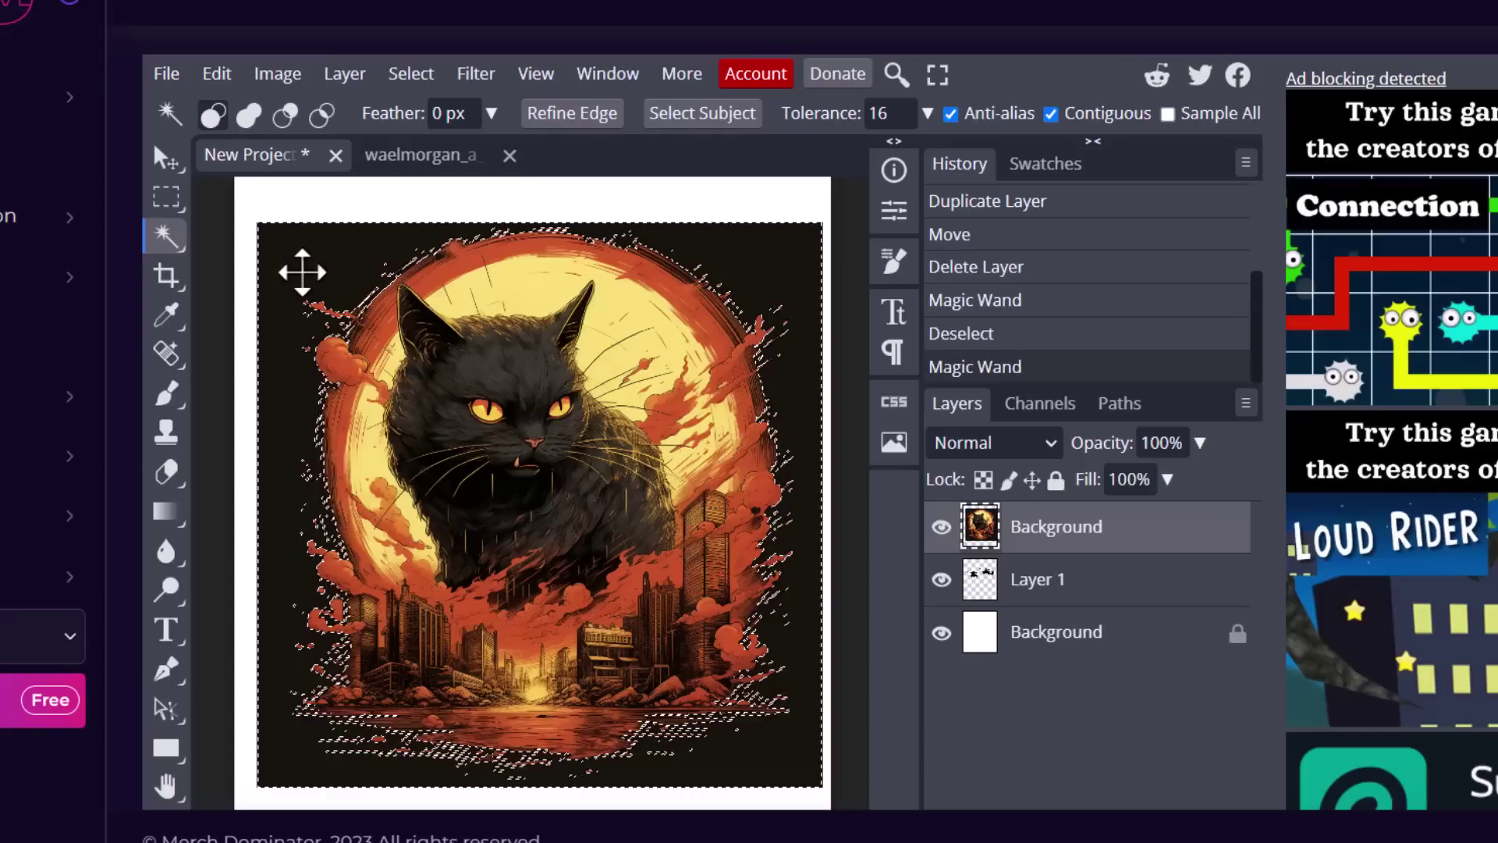
scroll(1122, 724, "down", 1)
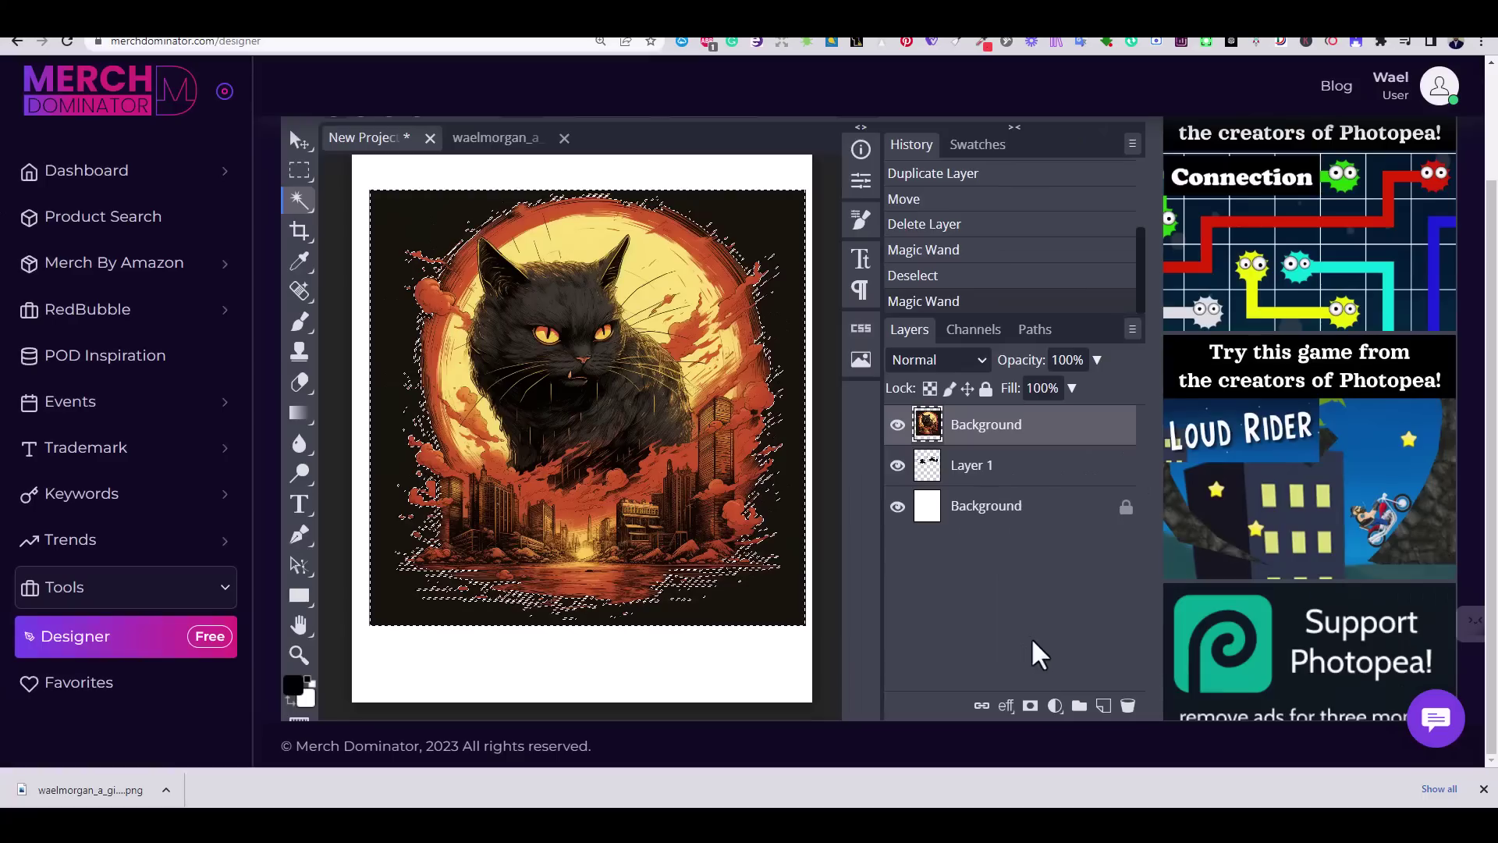
left_click(1030, 707)
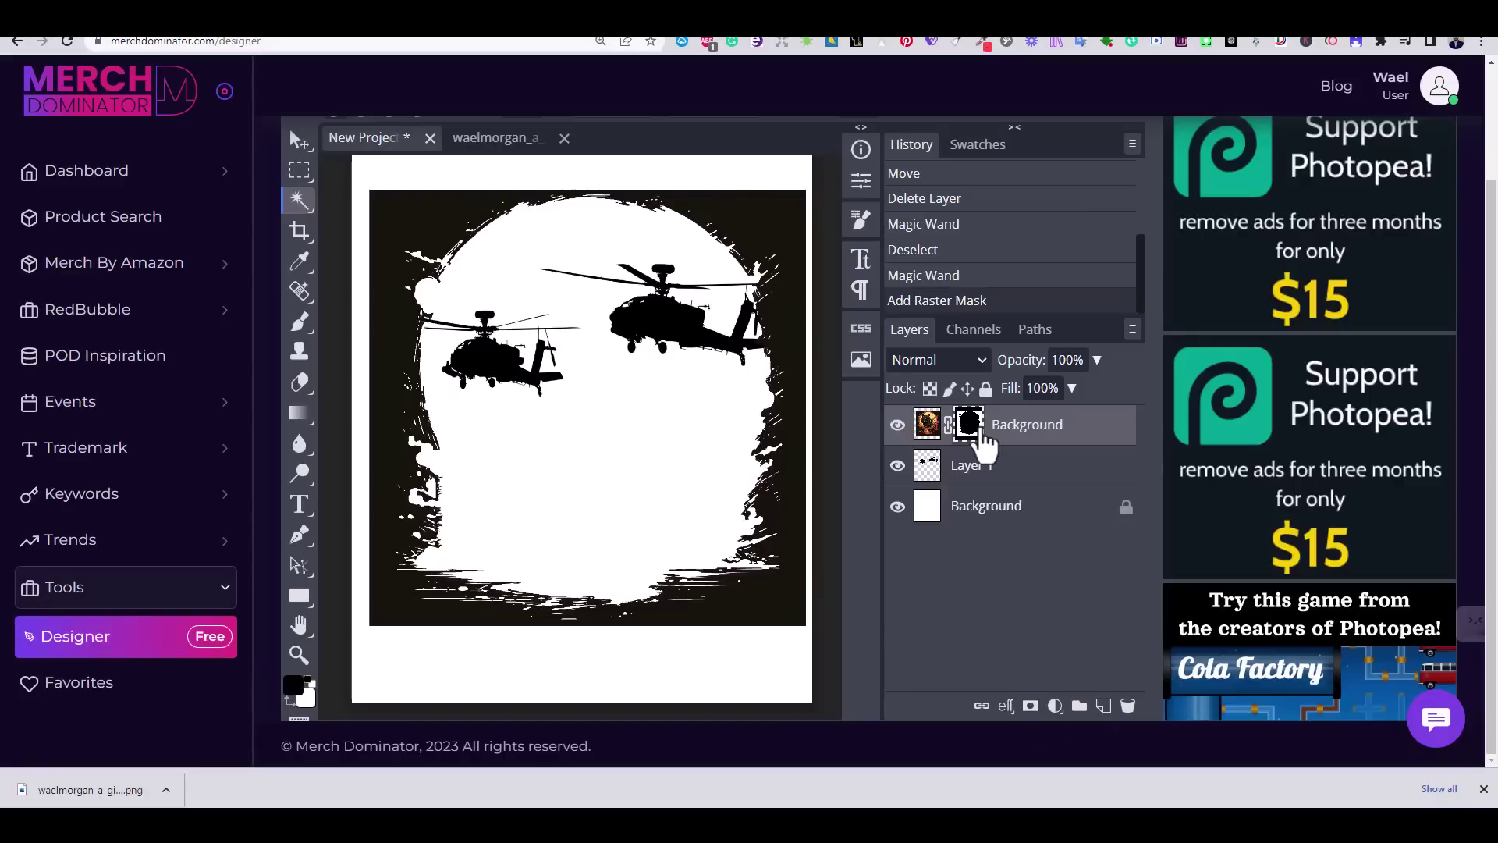
key("ctrl+i")
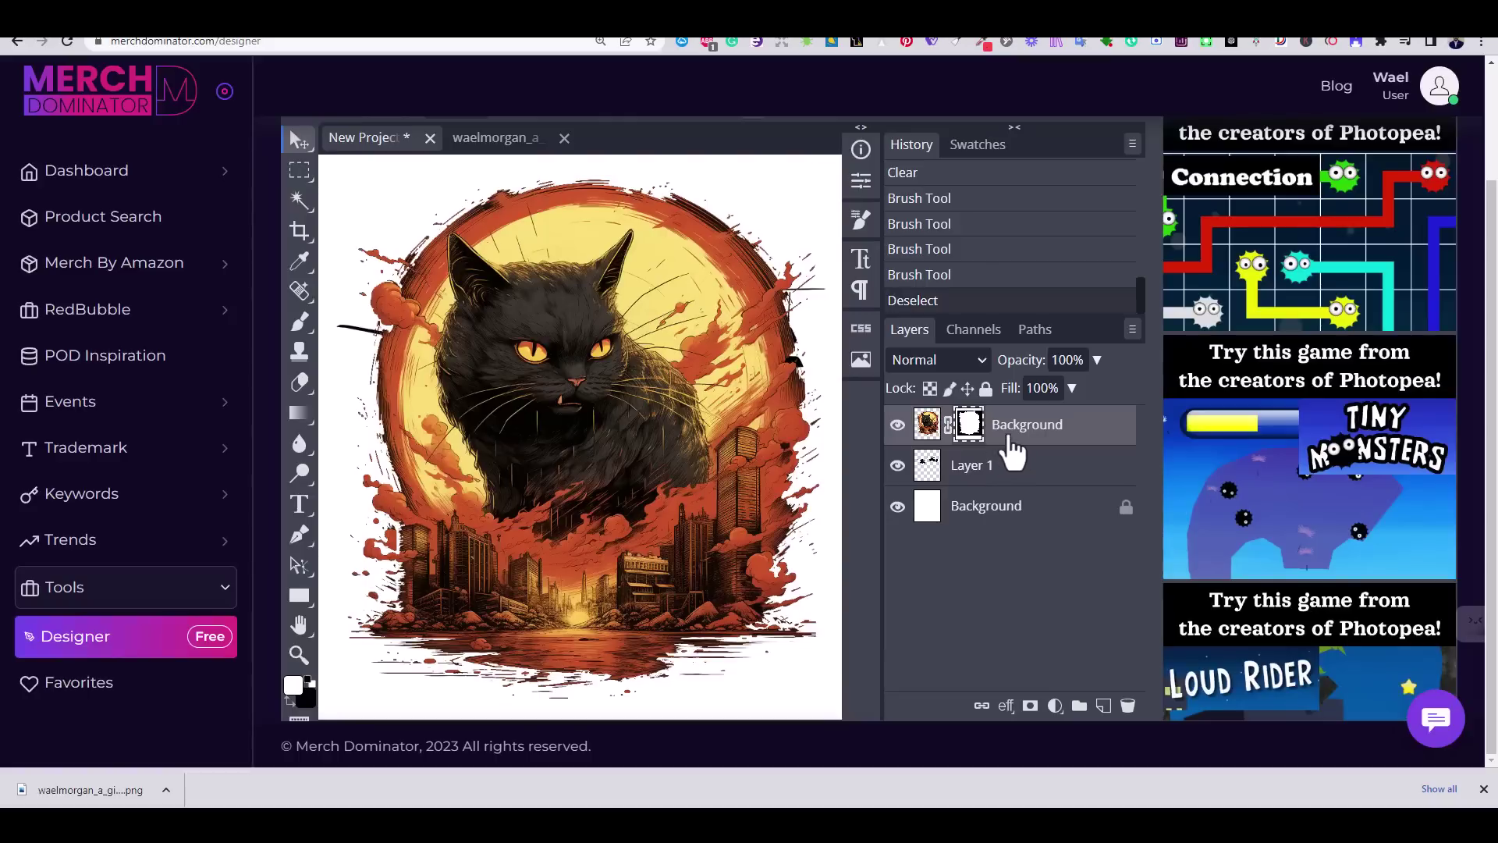
right_click(1021, 443)
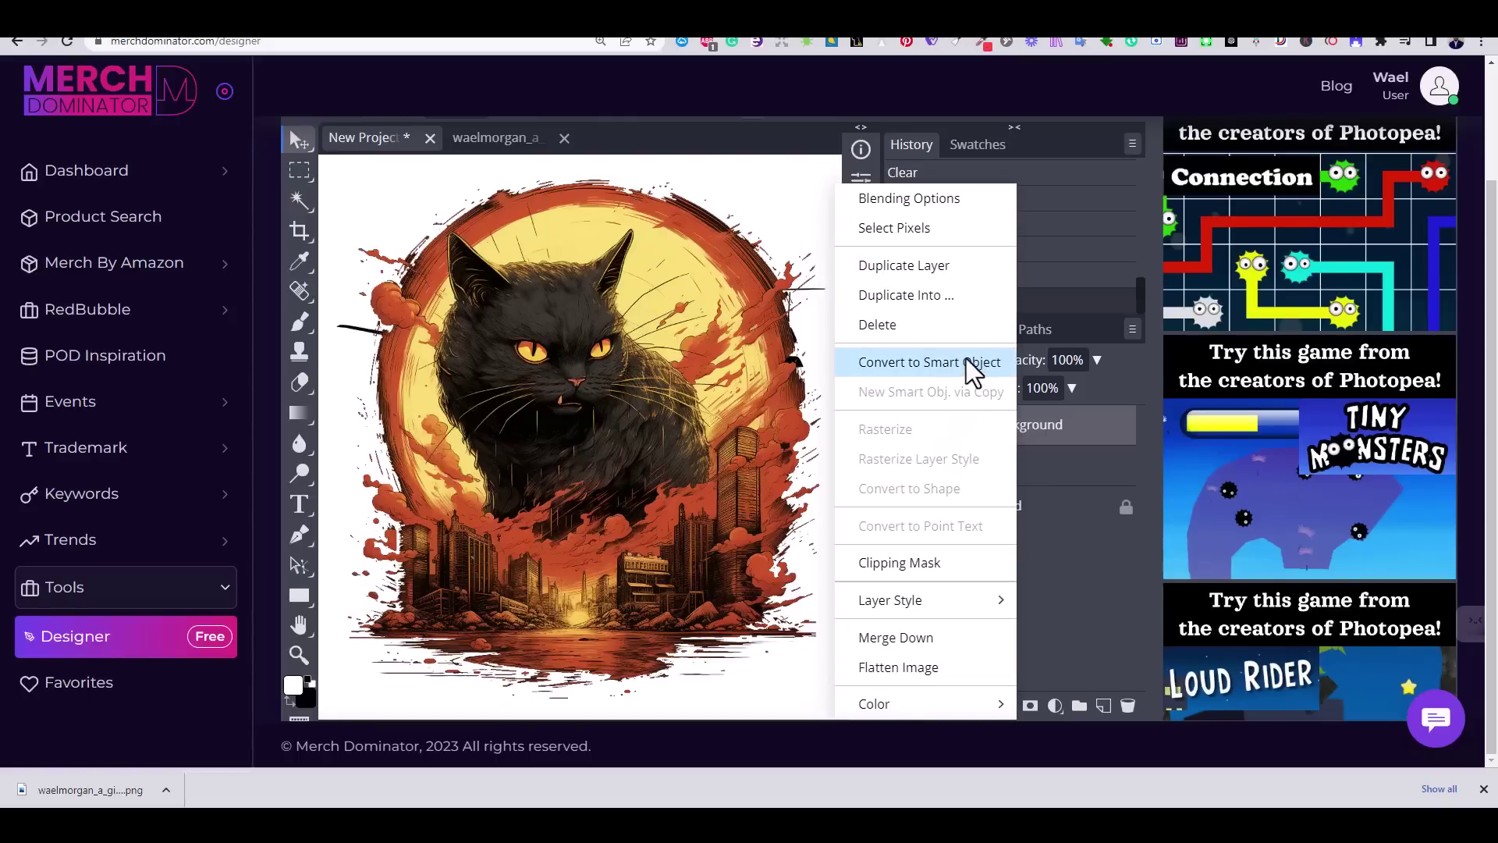
- Convert the cat layer to a smart object and put the visible helicopter layer above it
left_click(929, 362)
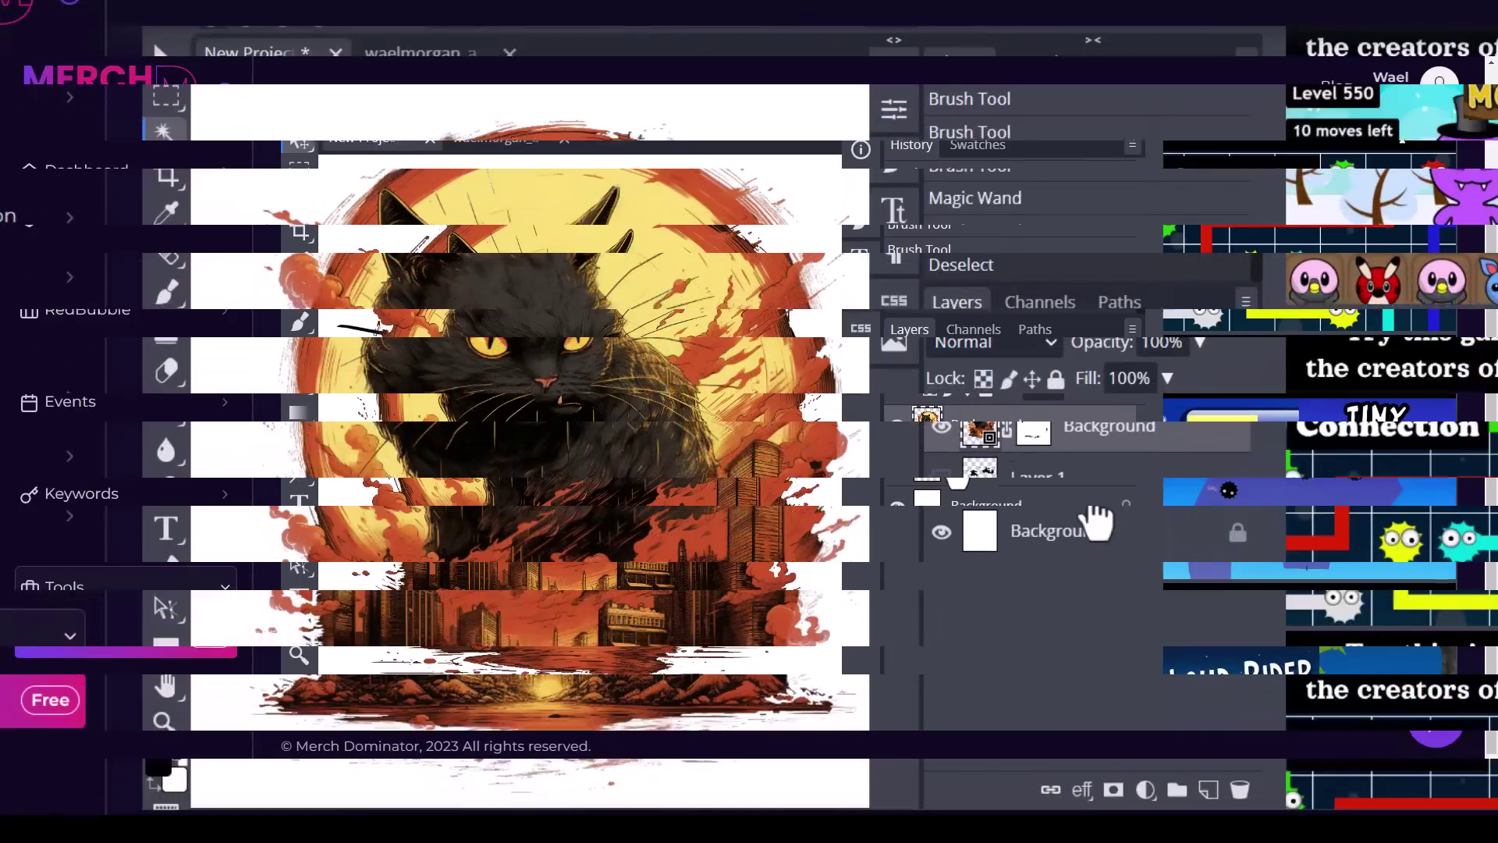
left_click_drag(1026, 465, 1109, 427)
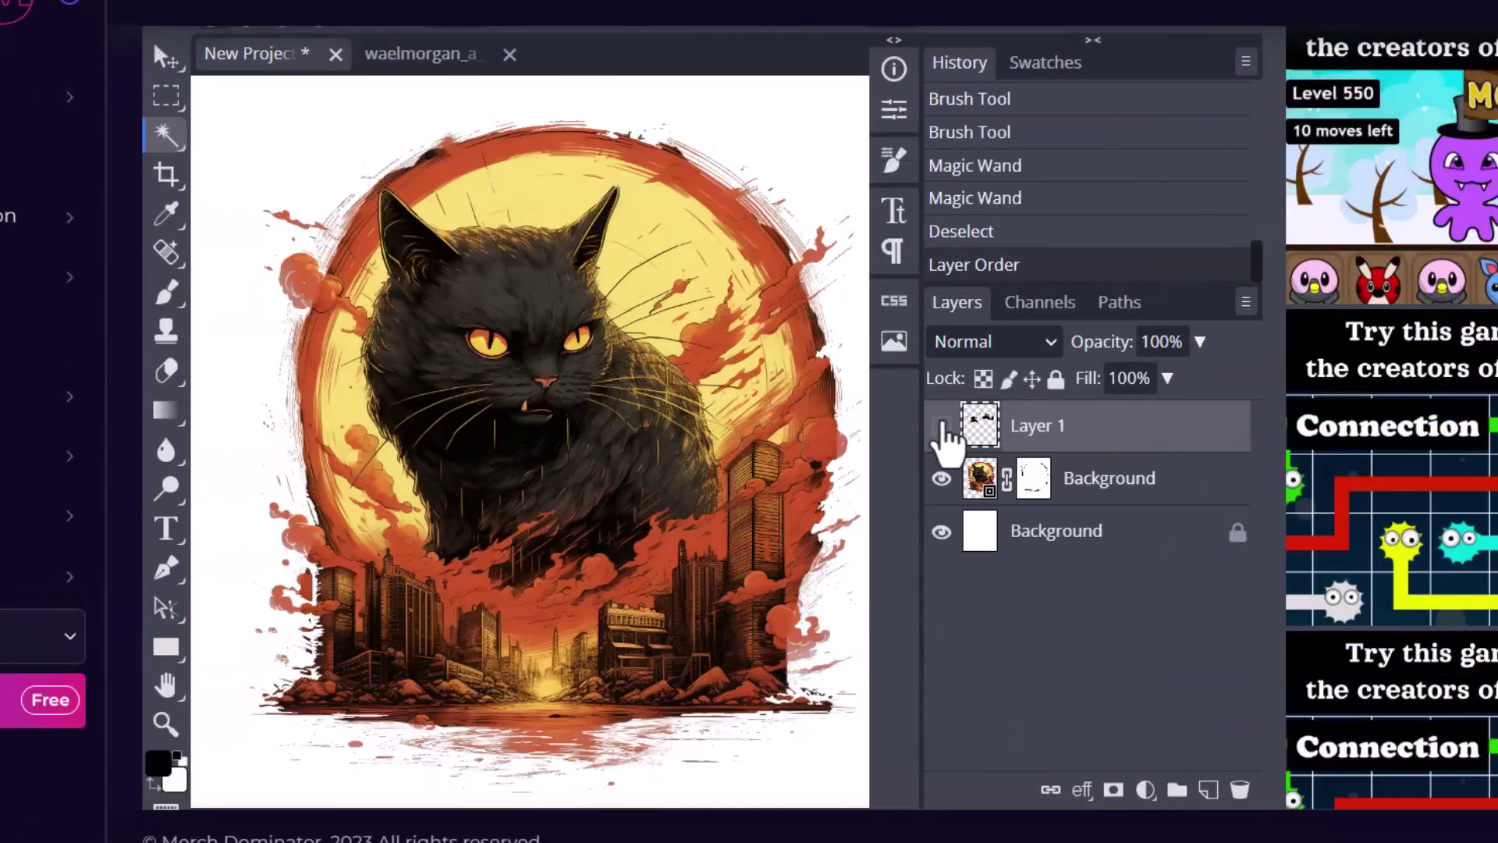
left_click(942, 426)
left_click(942, 477)
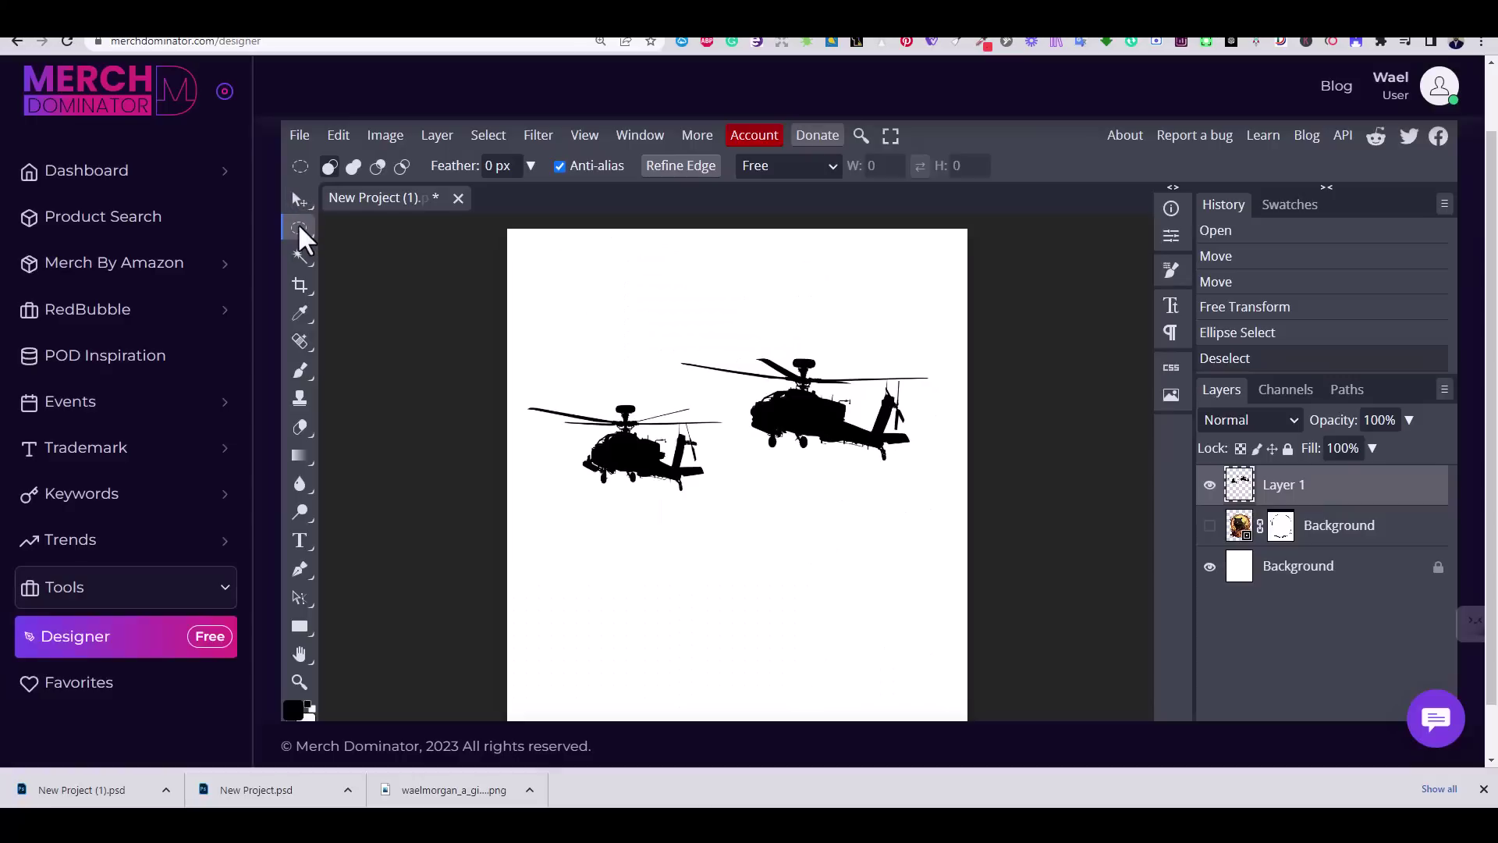
- Lasso the left helicopter, shift it lower right, and copy it to a new layer
right_click(297, 224)
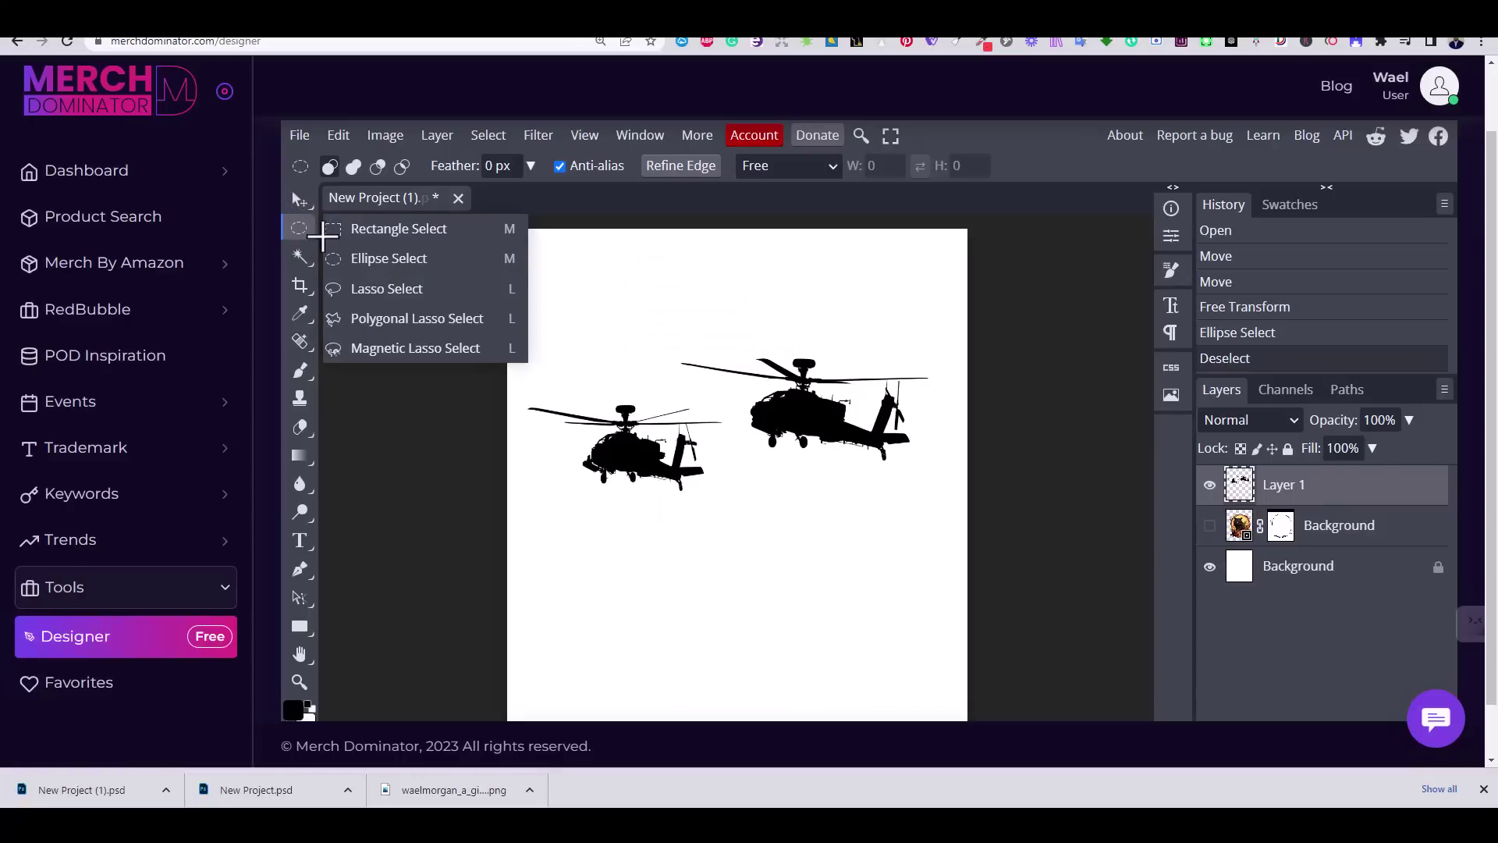
left_click(400, 287)
mouse_move(729, 455)
left_mouse_down()
mouse_move(716, 403)
mouse_move(542, 388)
mouse_move(522, 419)
mouse_move(593, 497)
mouse_move(721, 492)
mouse_move(733, 466)
left_mouse_up()
left_click_drag(830, 508, 918, 534)
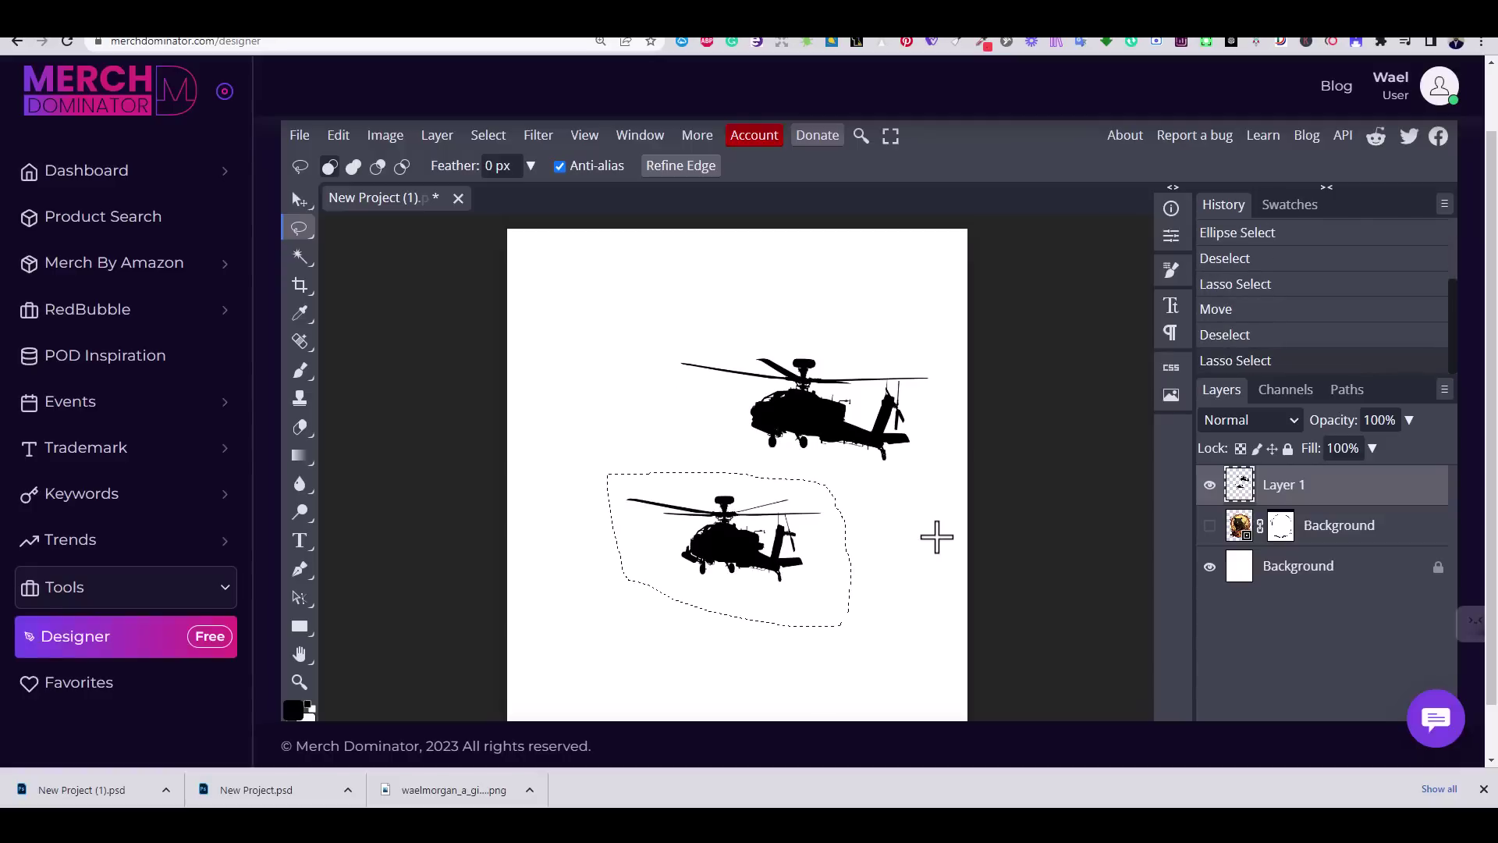
key("ctrl+j")
- Copy the upper helicopter to its own layer, hide the helicopter sheet, and show the cat artwork
left_click_drag(929, 466, 885, 478)
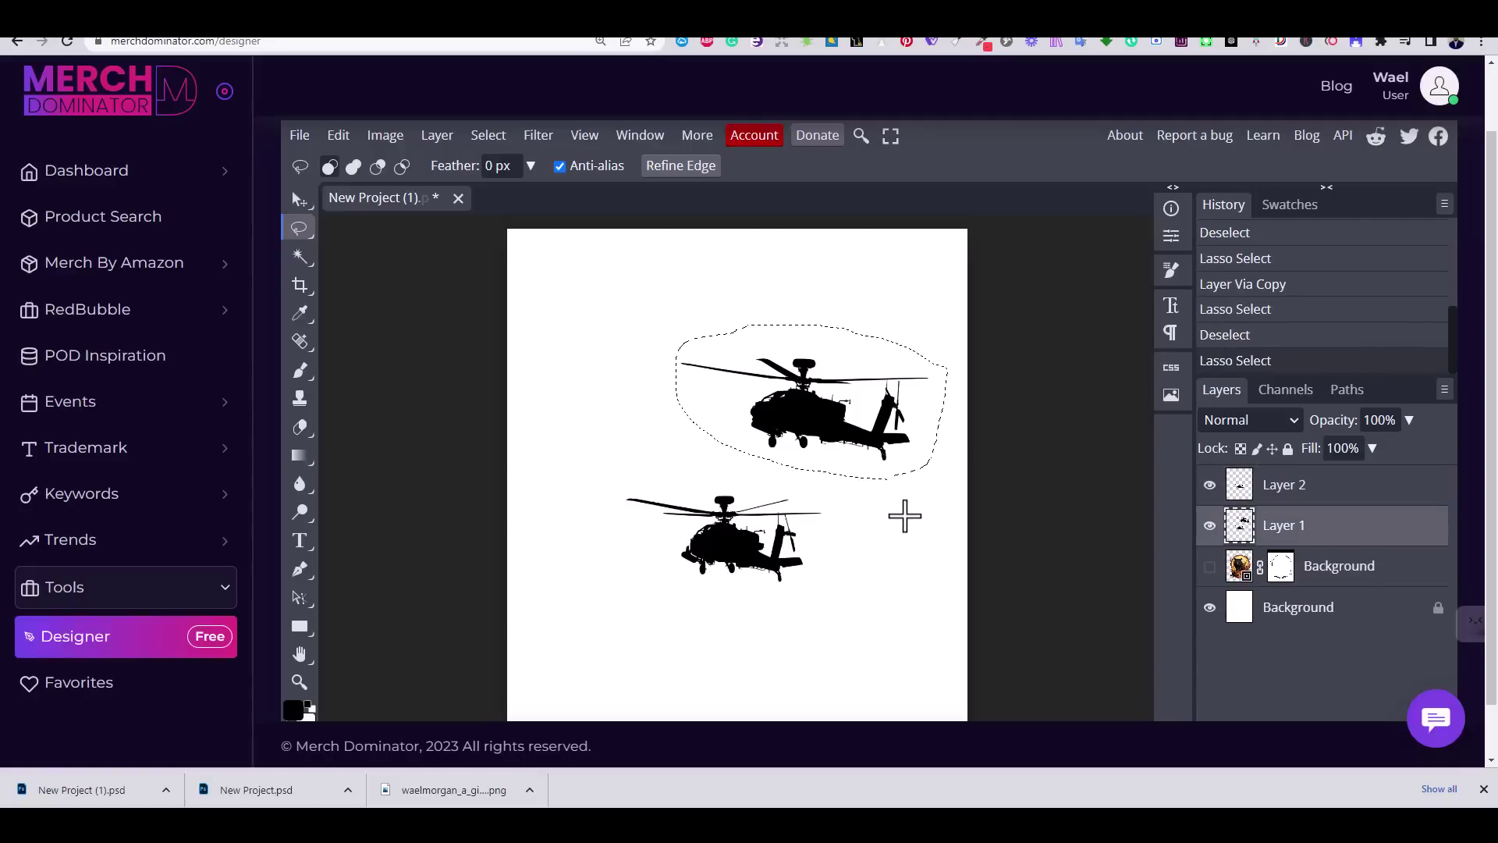
key("ctrl+j")
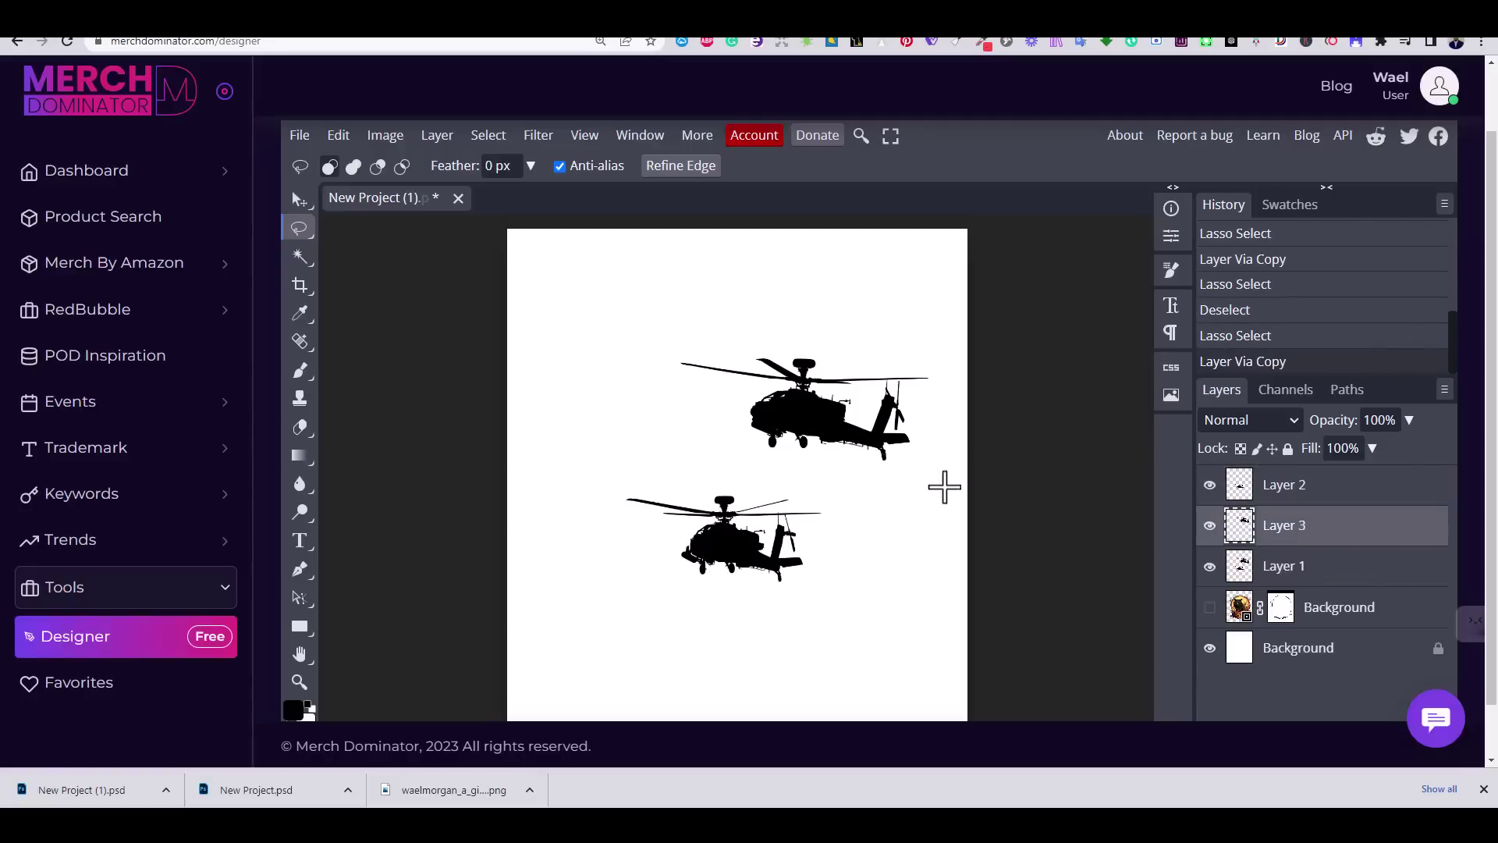
left_click(1210, 568)
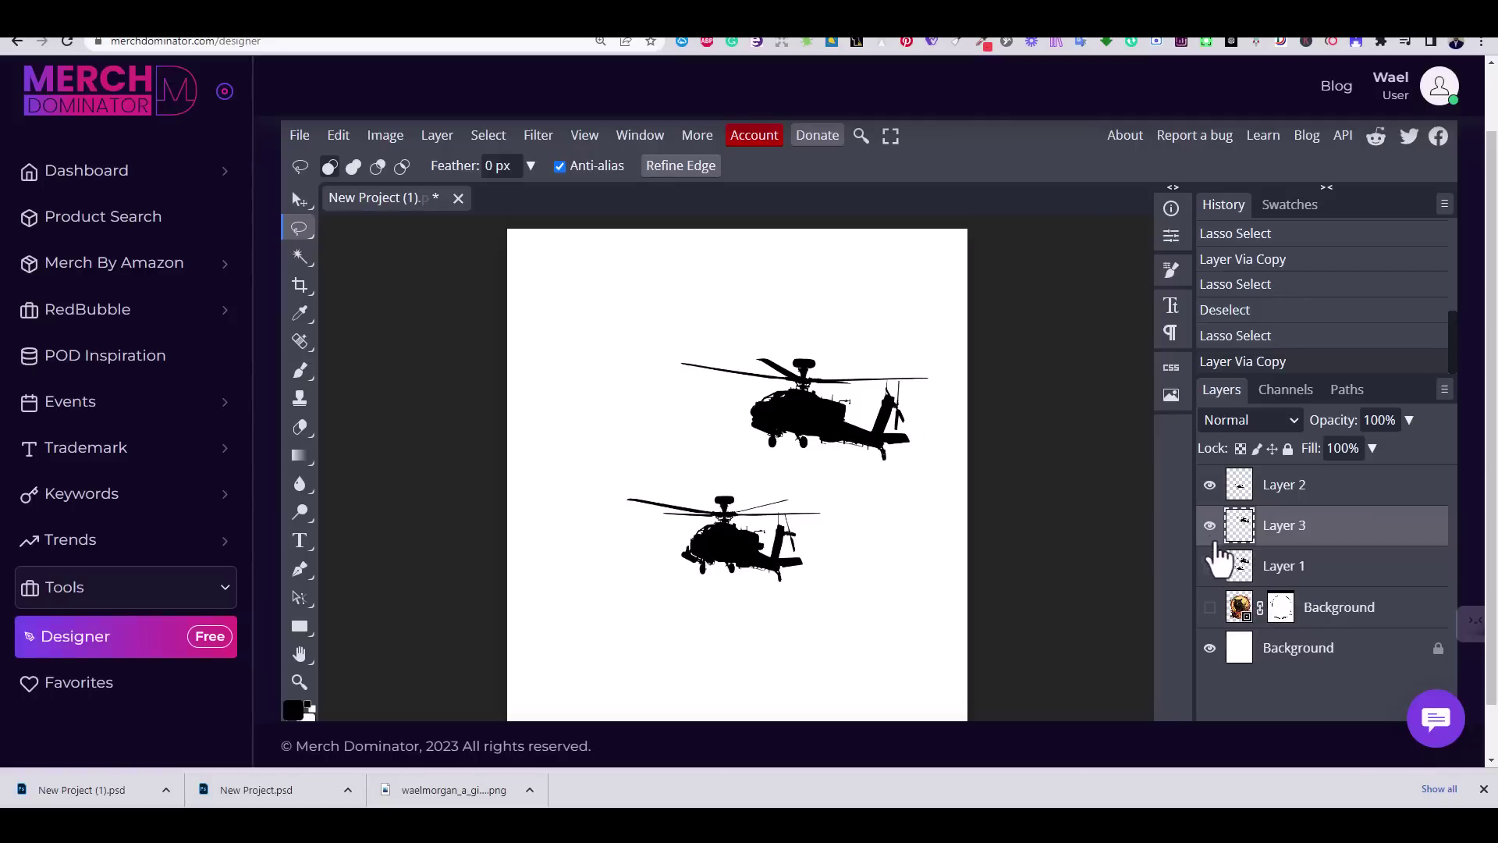
left_click(1210, 527)
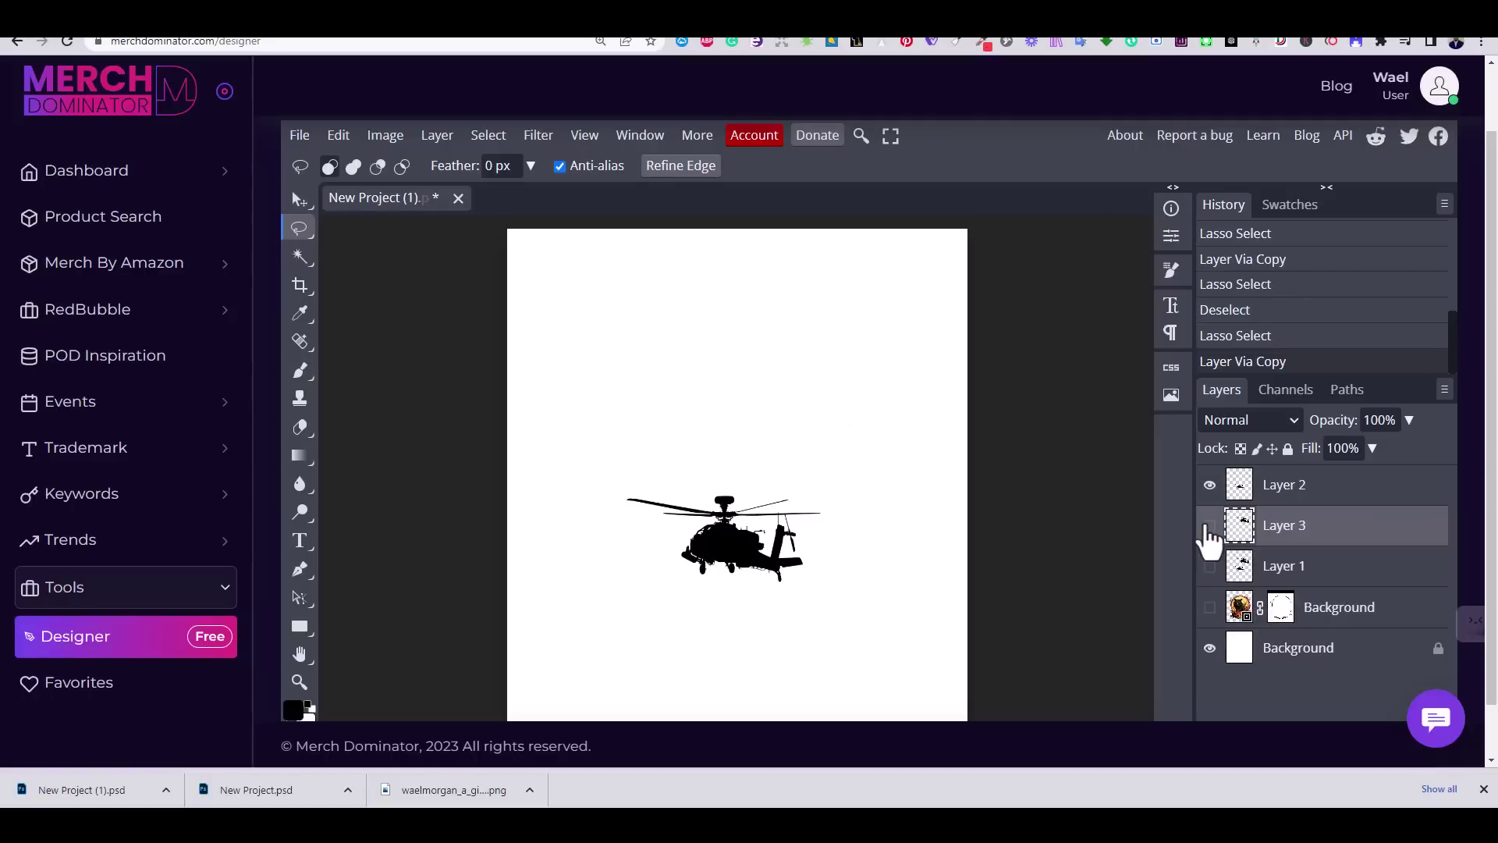
left_click(1210, 608)
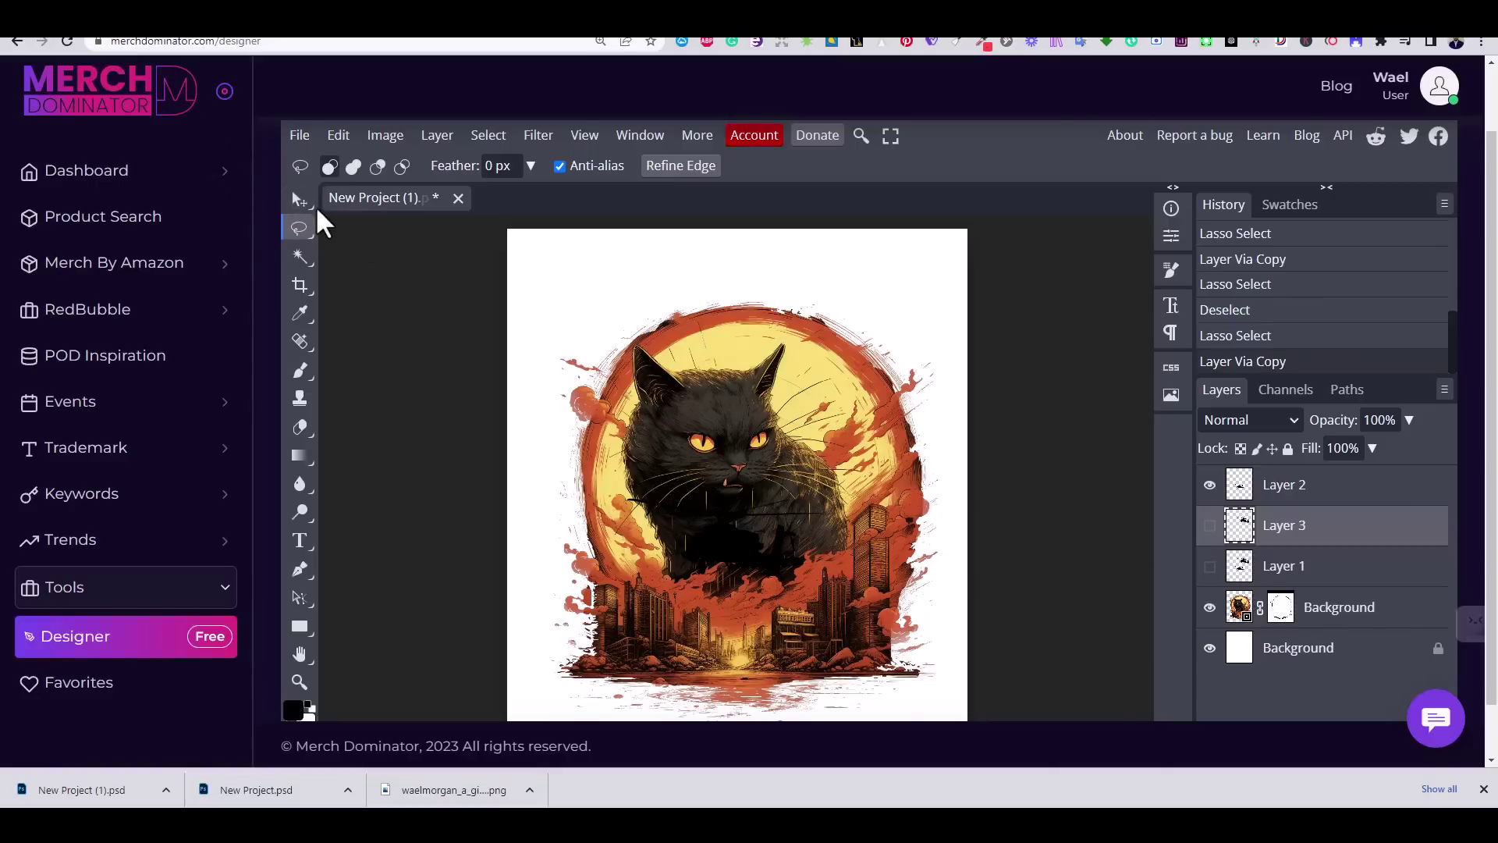
- Move a helicopter to the moon's top-right and shrink it to about 41%
left_click(299, 200)
left_click_drag(720, 550, 835, 384)
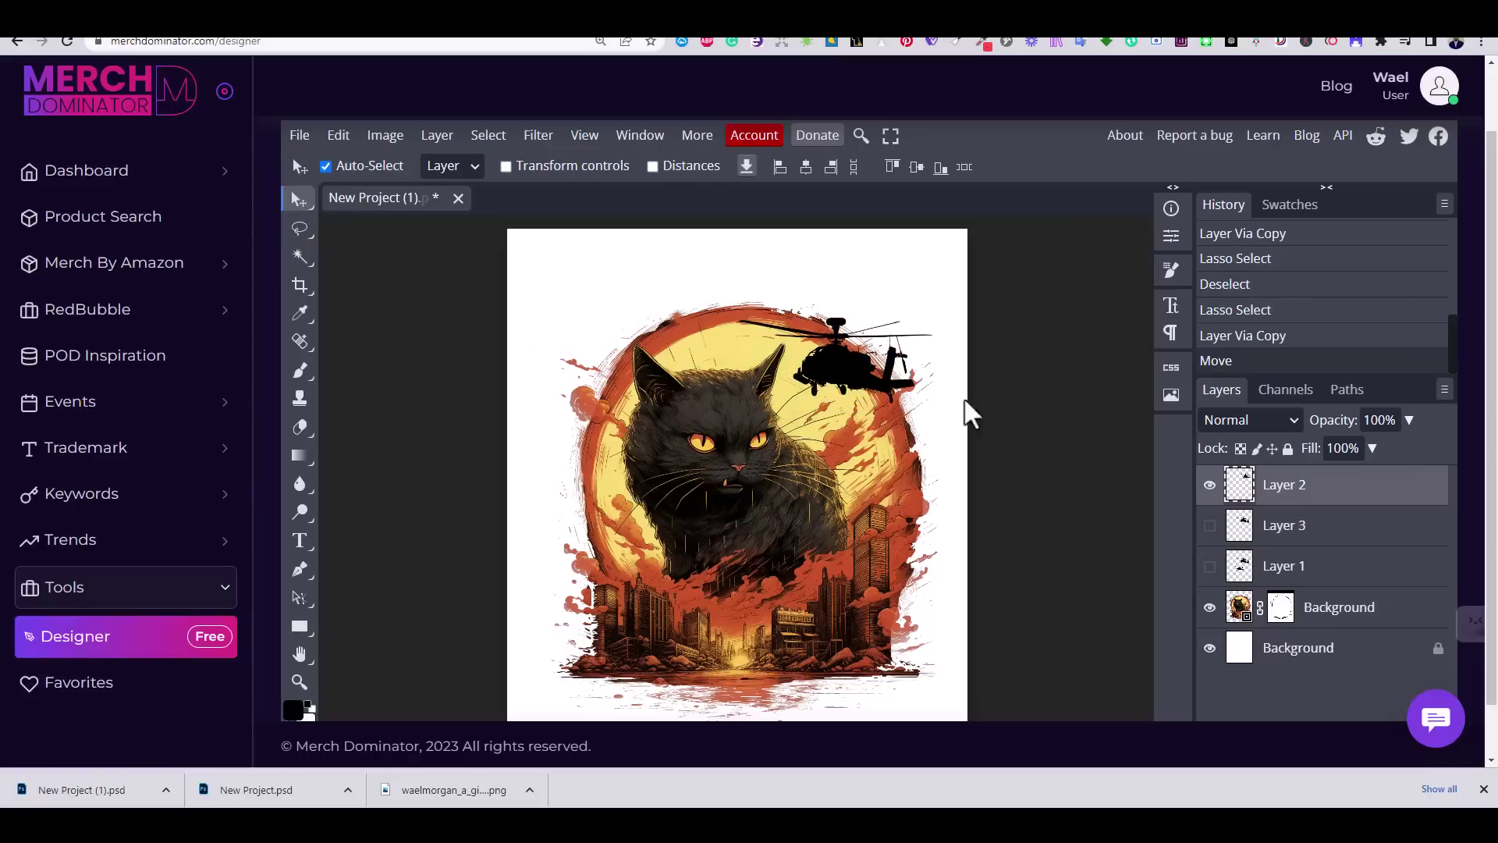
key("ctrl+t")
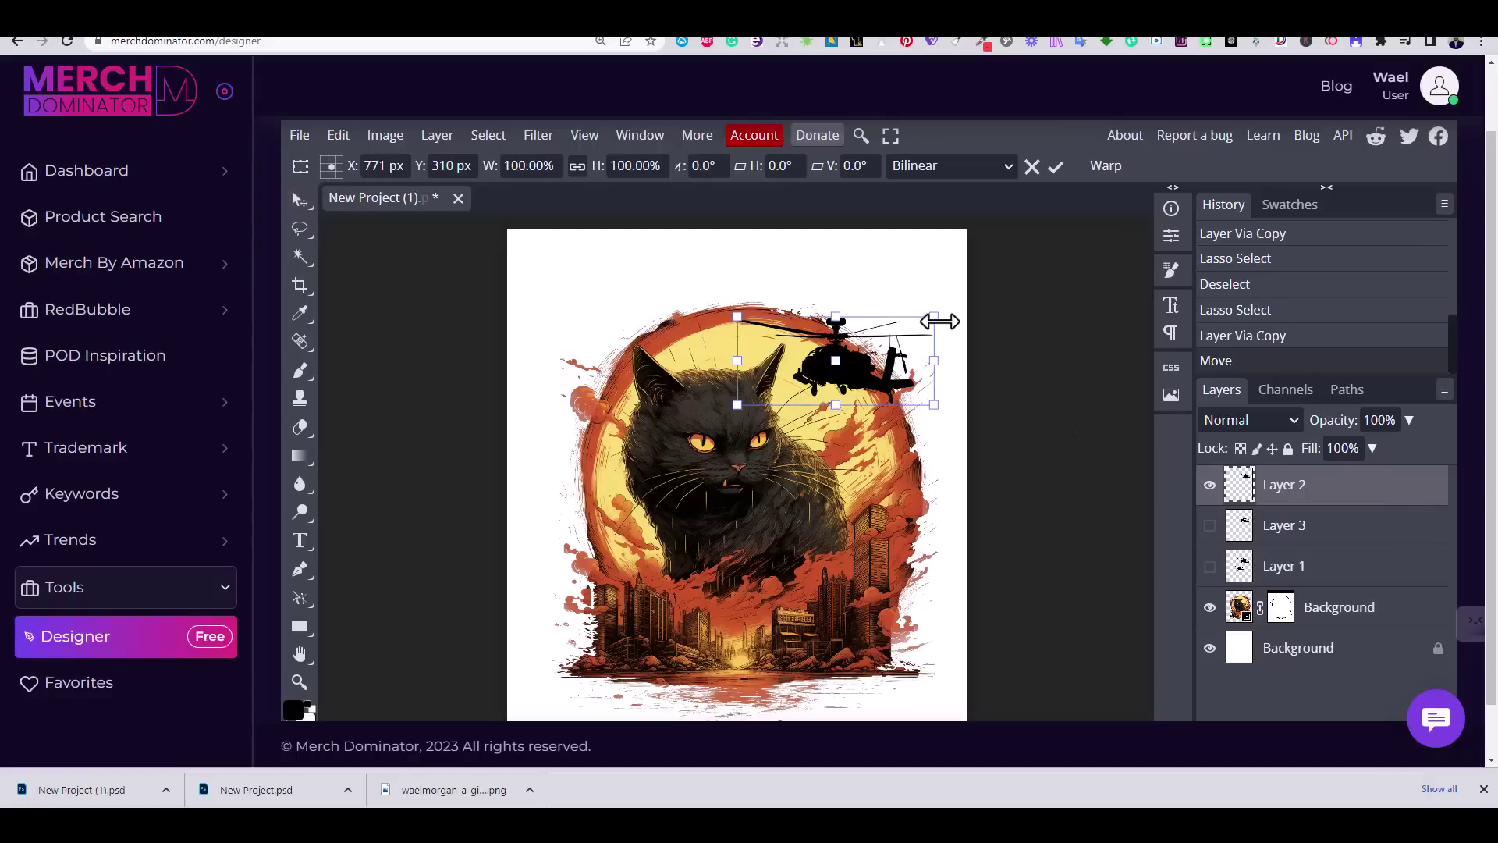
left_click_drag(940, 321, 827, 409)
key("Return")
- Show the Layer 3 helicopter, shrink it, and move it into place
left_click(1209, 526)
key("ctrl+t")
key("Return")
scroll(828, 409, "down", 1)
left_click_drag(800, 296, 594, 415)
- Transform the Layer 2 helicopter copy, then select all design layers except Layer 1
left_click(712, 275)
right_click(586, 338)
left_click(635, 675)
key("Return")
left_click(1374, 585, "shift")
left_click(1378, 565, "ctrl")
- Scale the whole design up, then select the 黒い猛獣 (Black Beast) line in ChatGPT's reply
left_click_drag(968, 188, 1013, 154)
scroll(1077, 308, "up", 1)
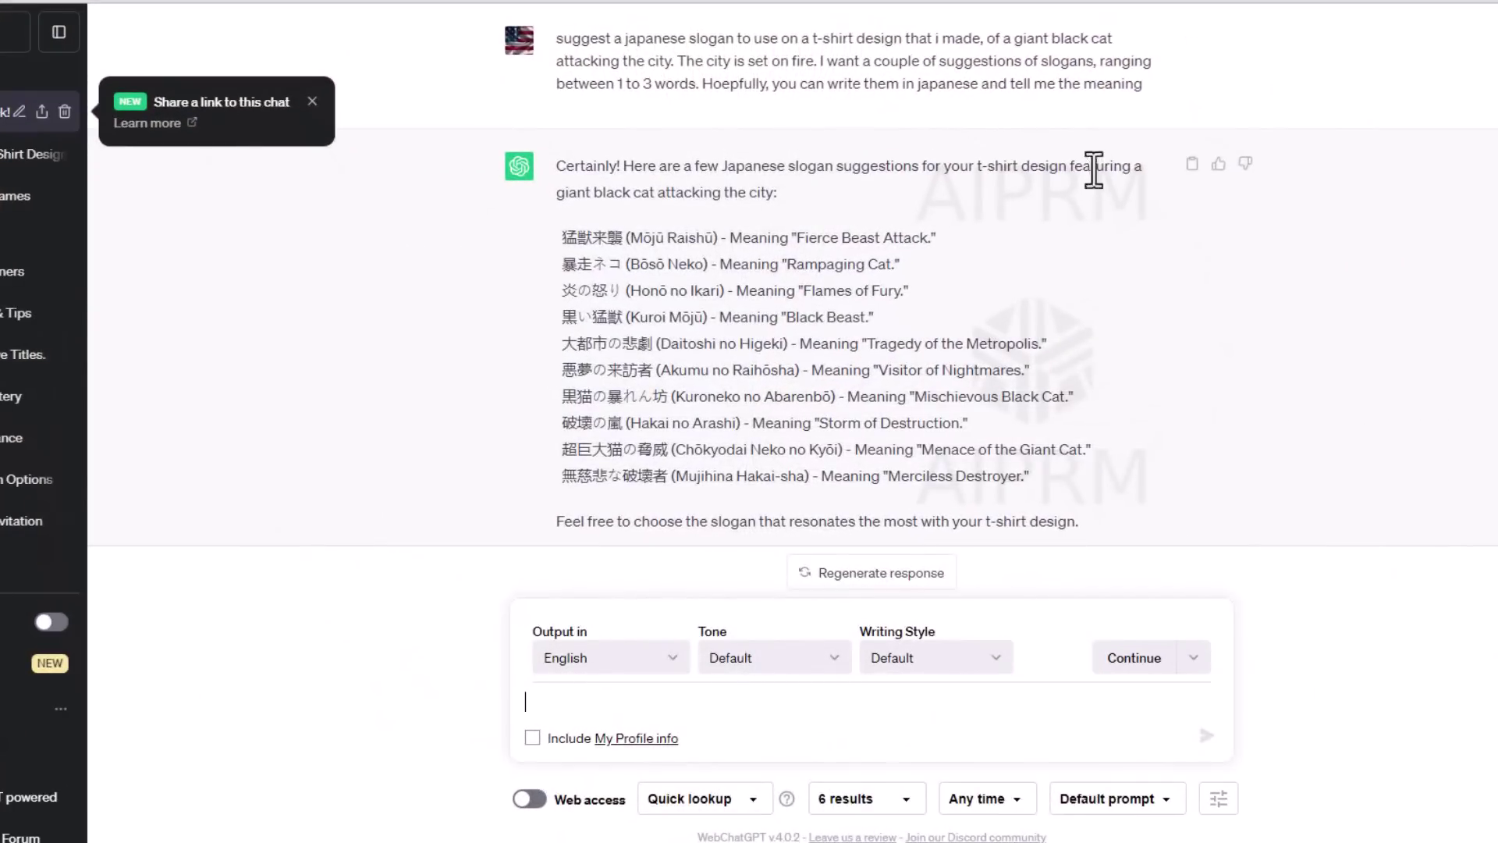
scroll(1062, 225, "down", 1)
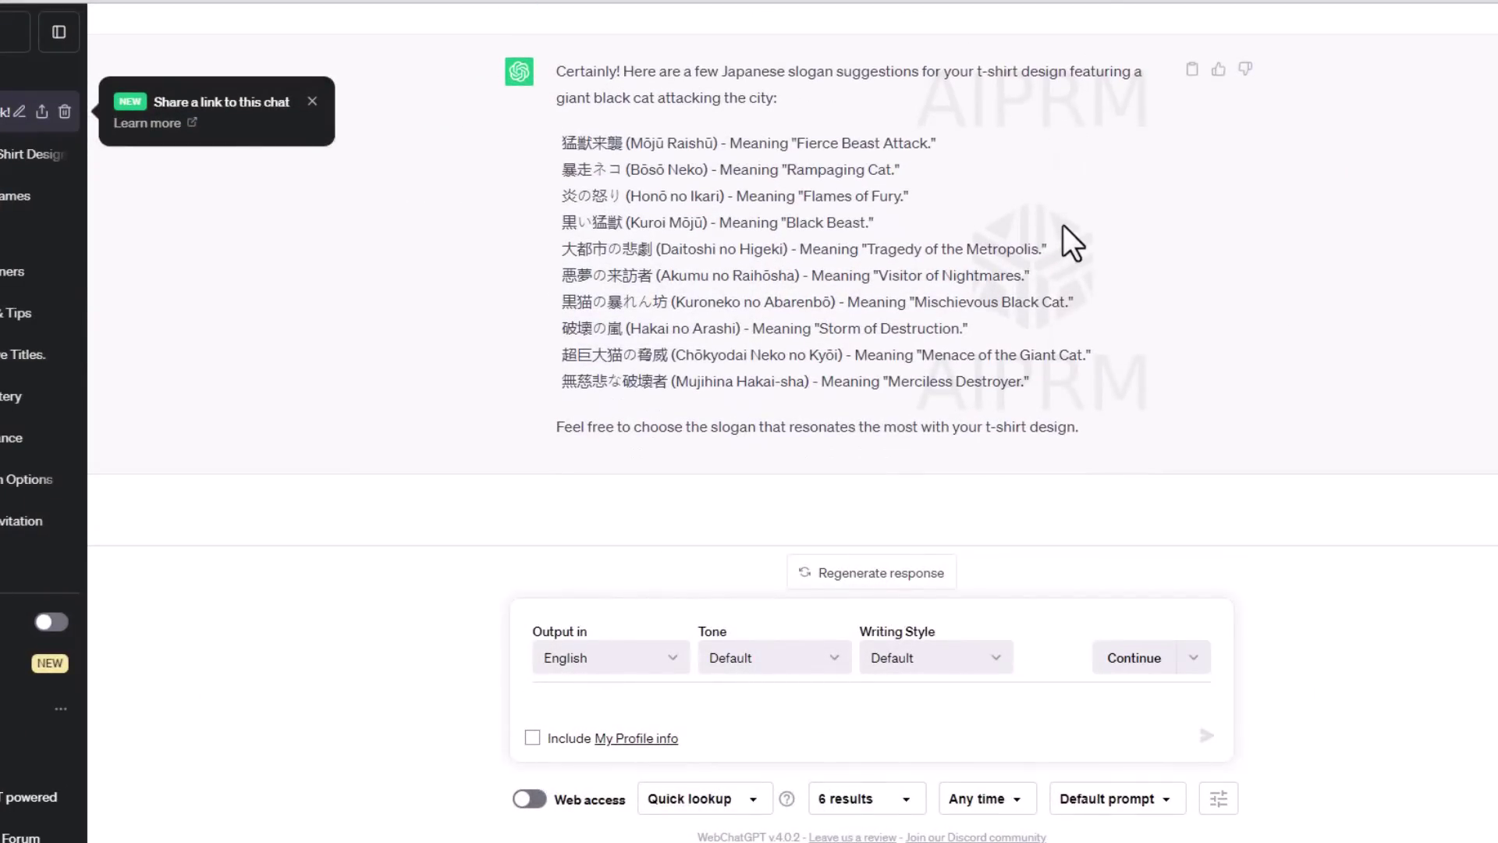
left_click_drag(871, 226, 581, 226)
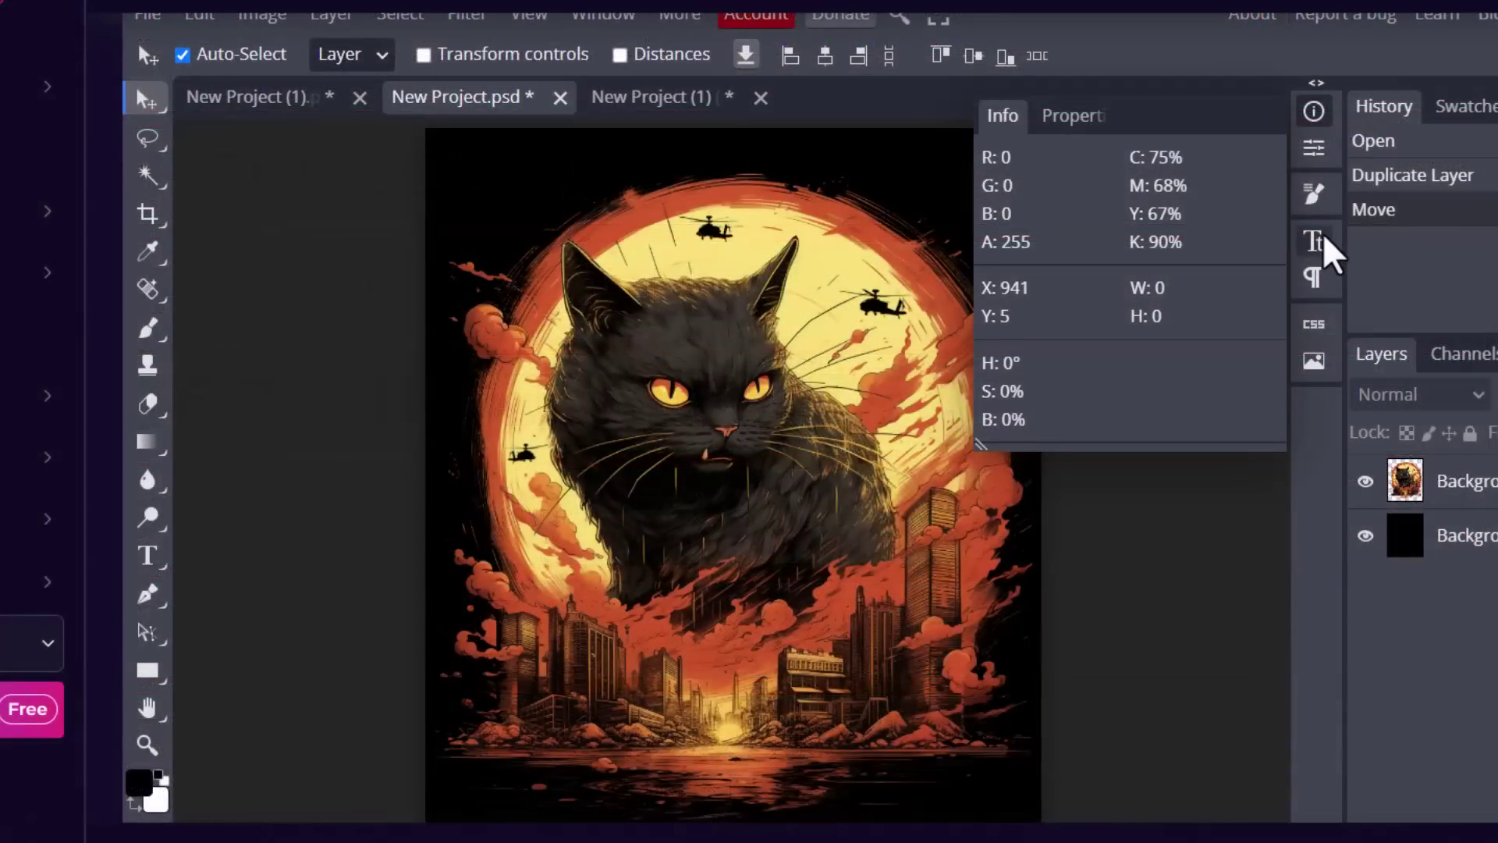
- Load the Japanese font Droid Sans Fall from the computer via the Character panel's font list
left_click(1314, 241)
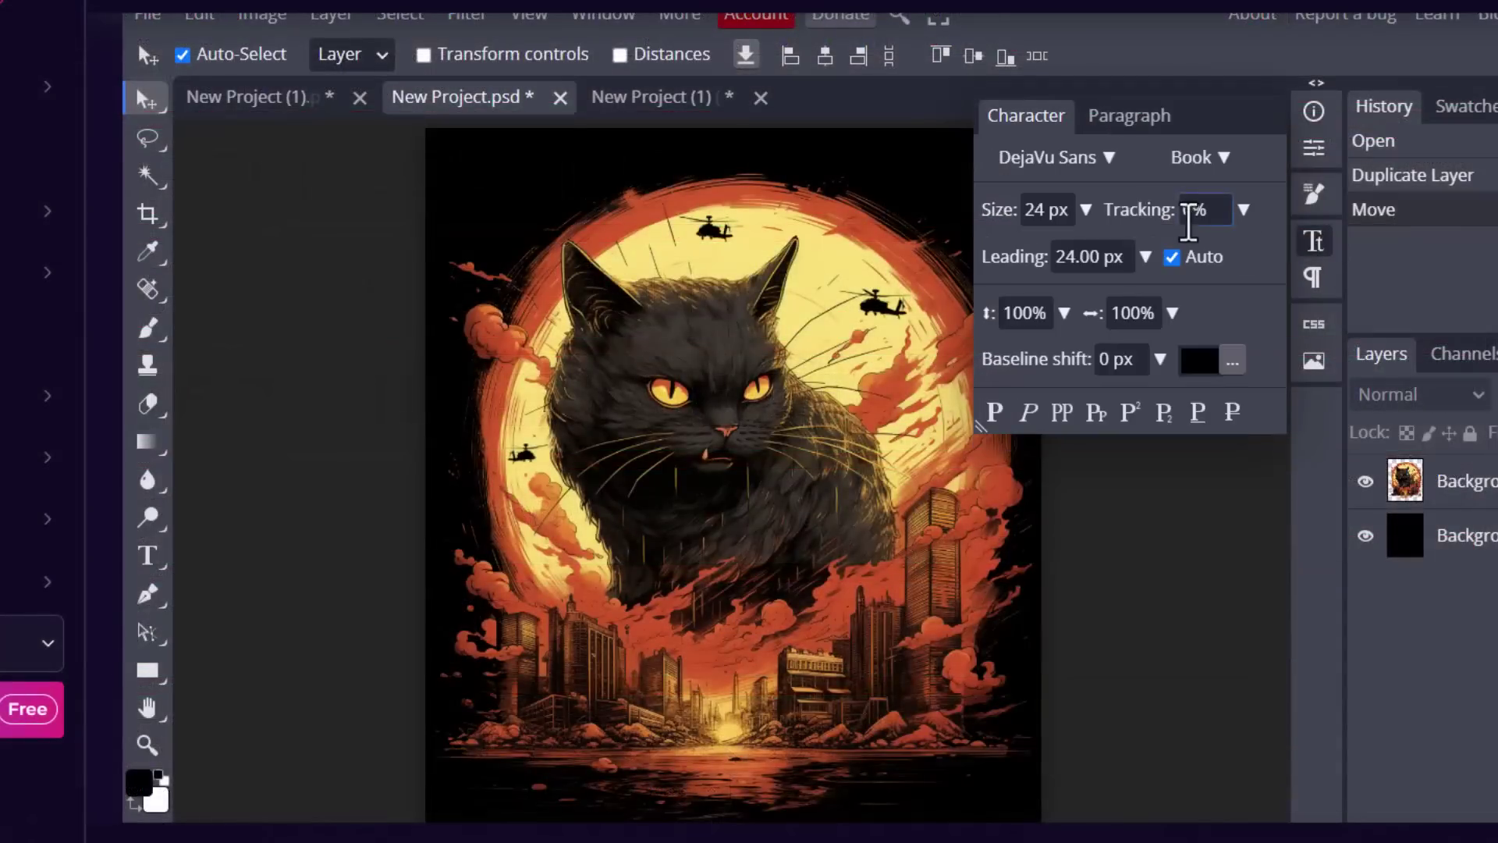
left_click(1104, 155)
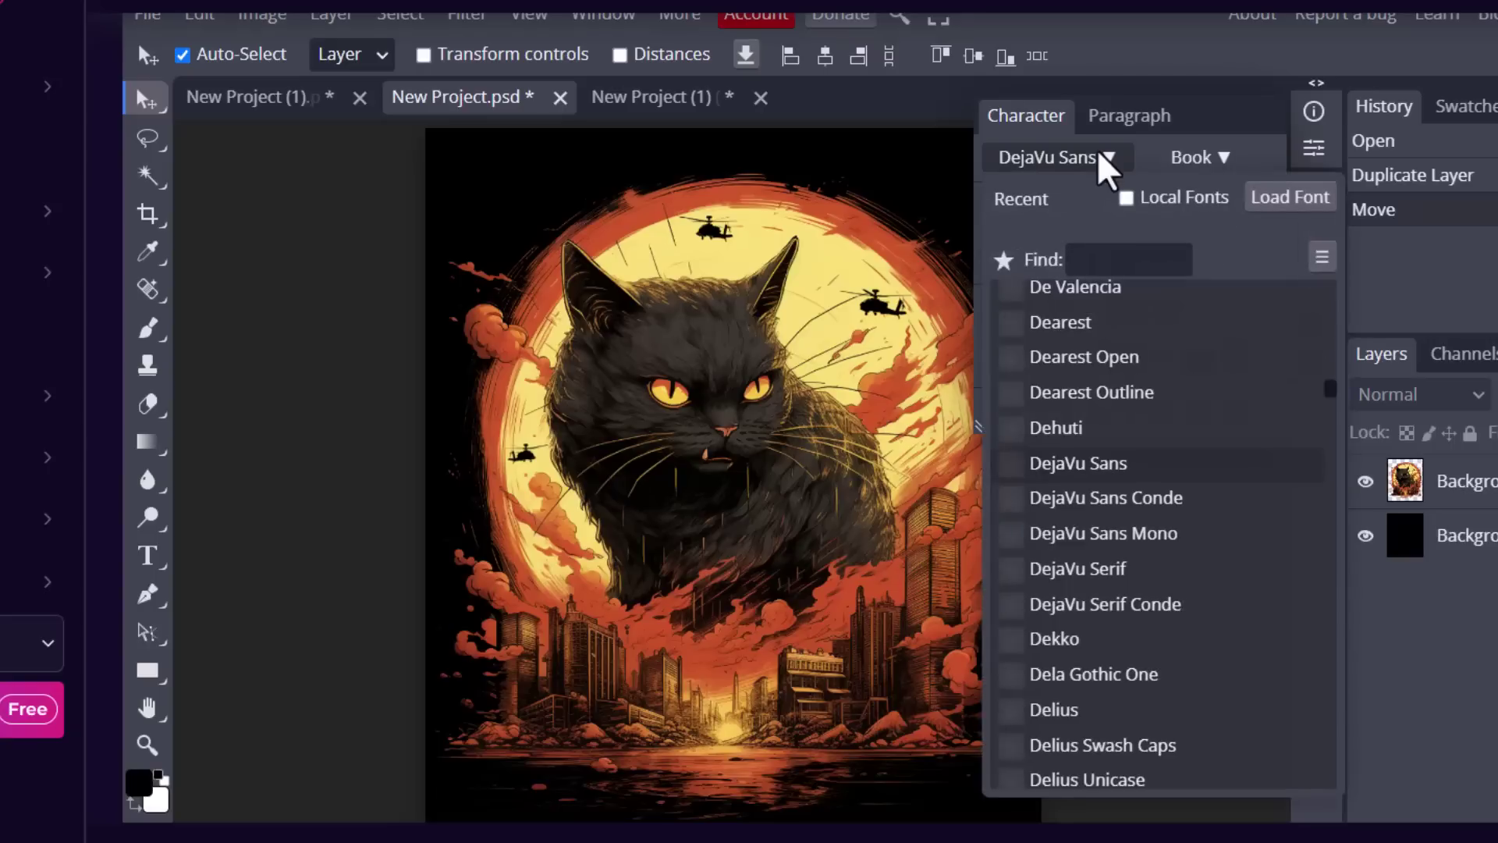
left_click(1289, 198)
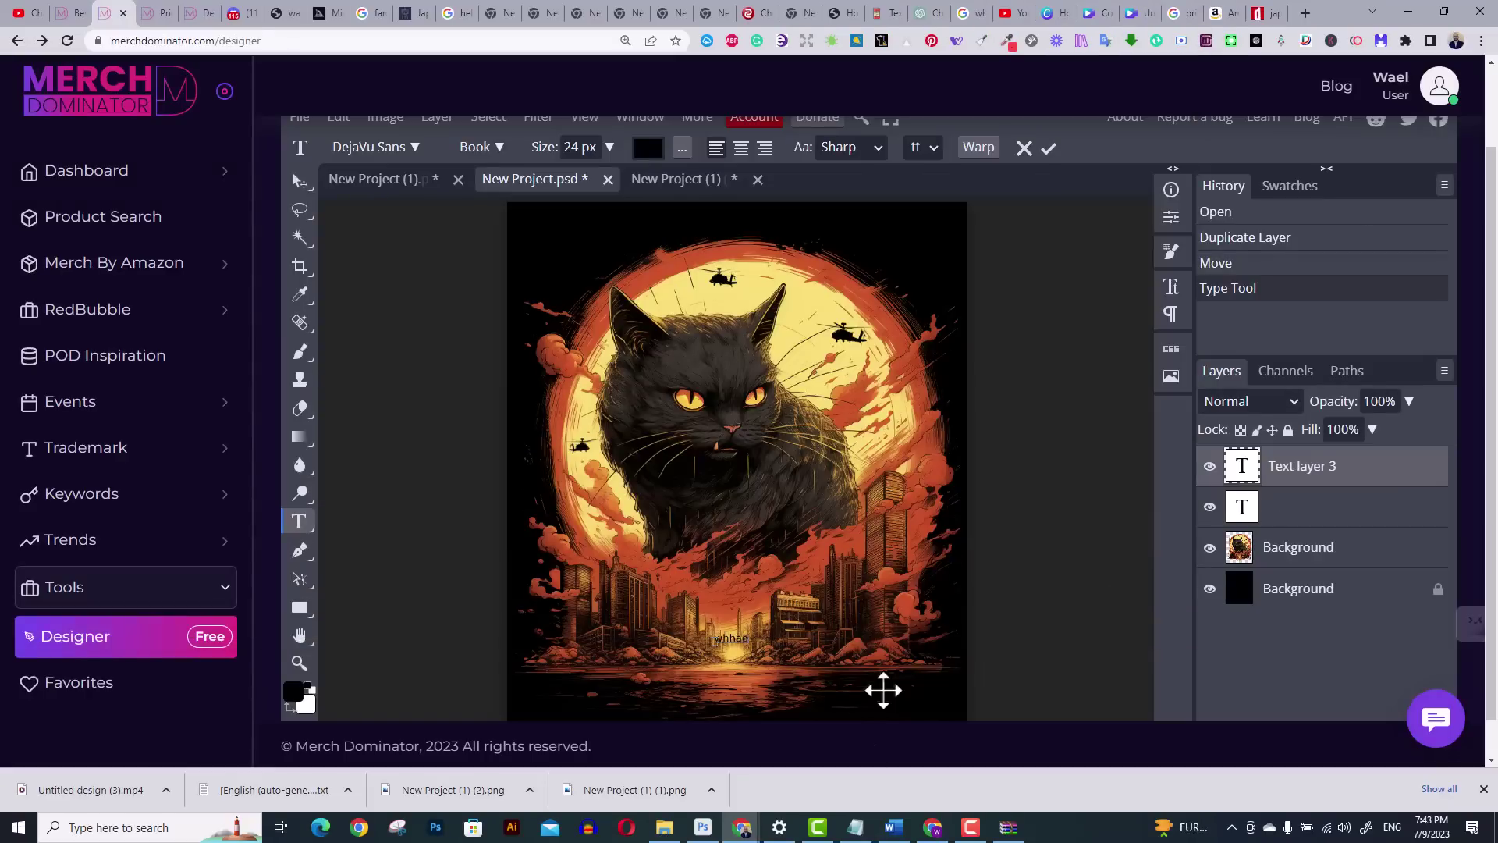
- Commit the white 黒い猛獣 slogan and enlarge it to about 162 px across the city
left_click(1045, 150)
key("ctrl+t")
left_click_drag(761, 642, 859, 651)
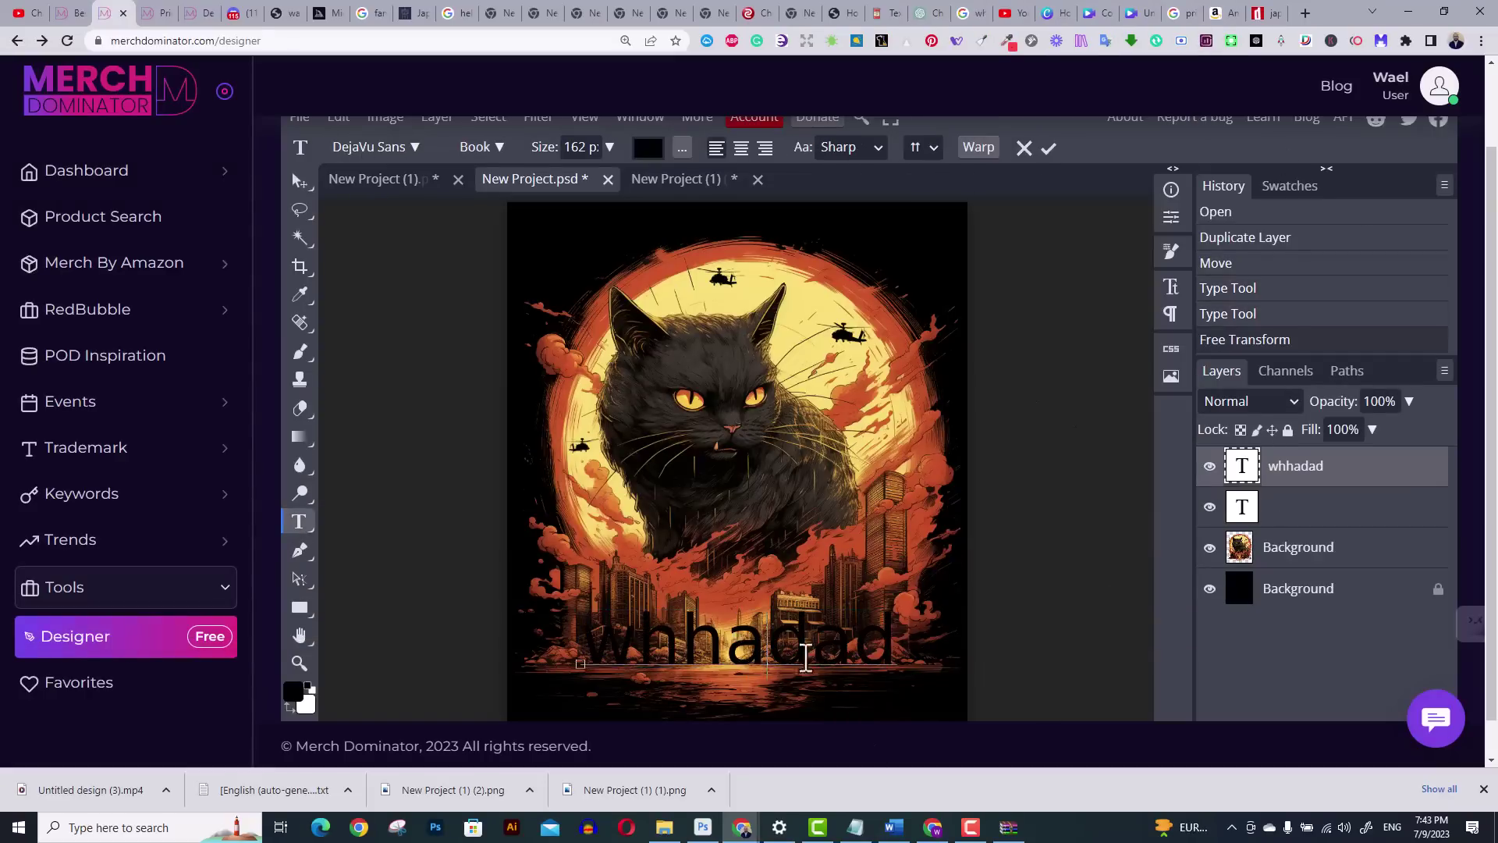
type("黒い猛獣")
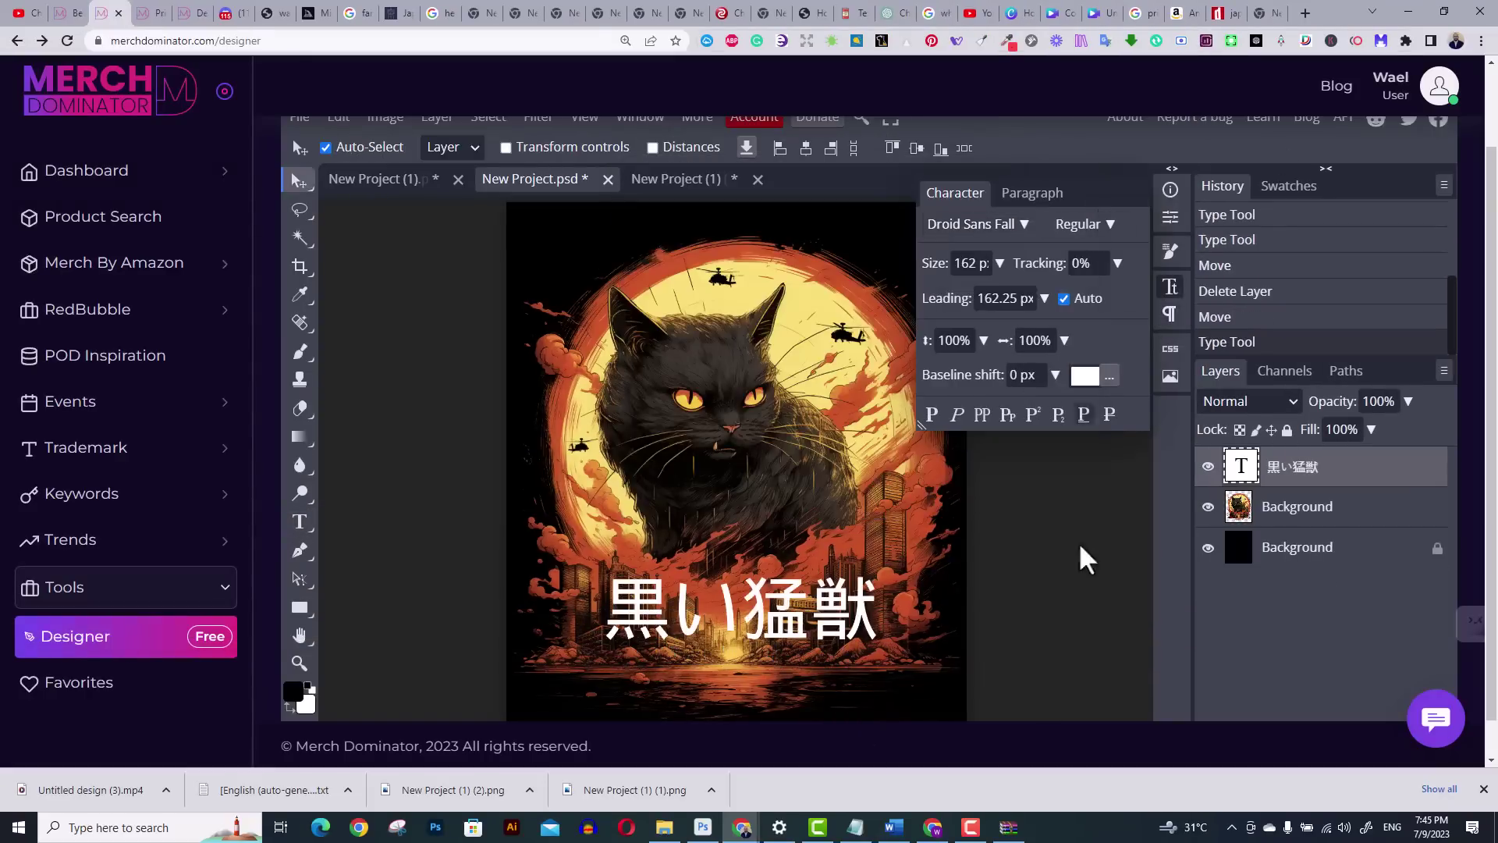
left_click(1087, 558)
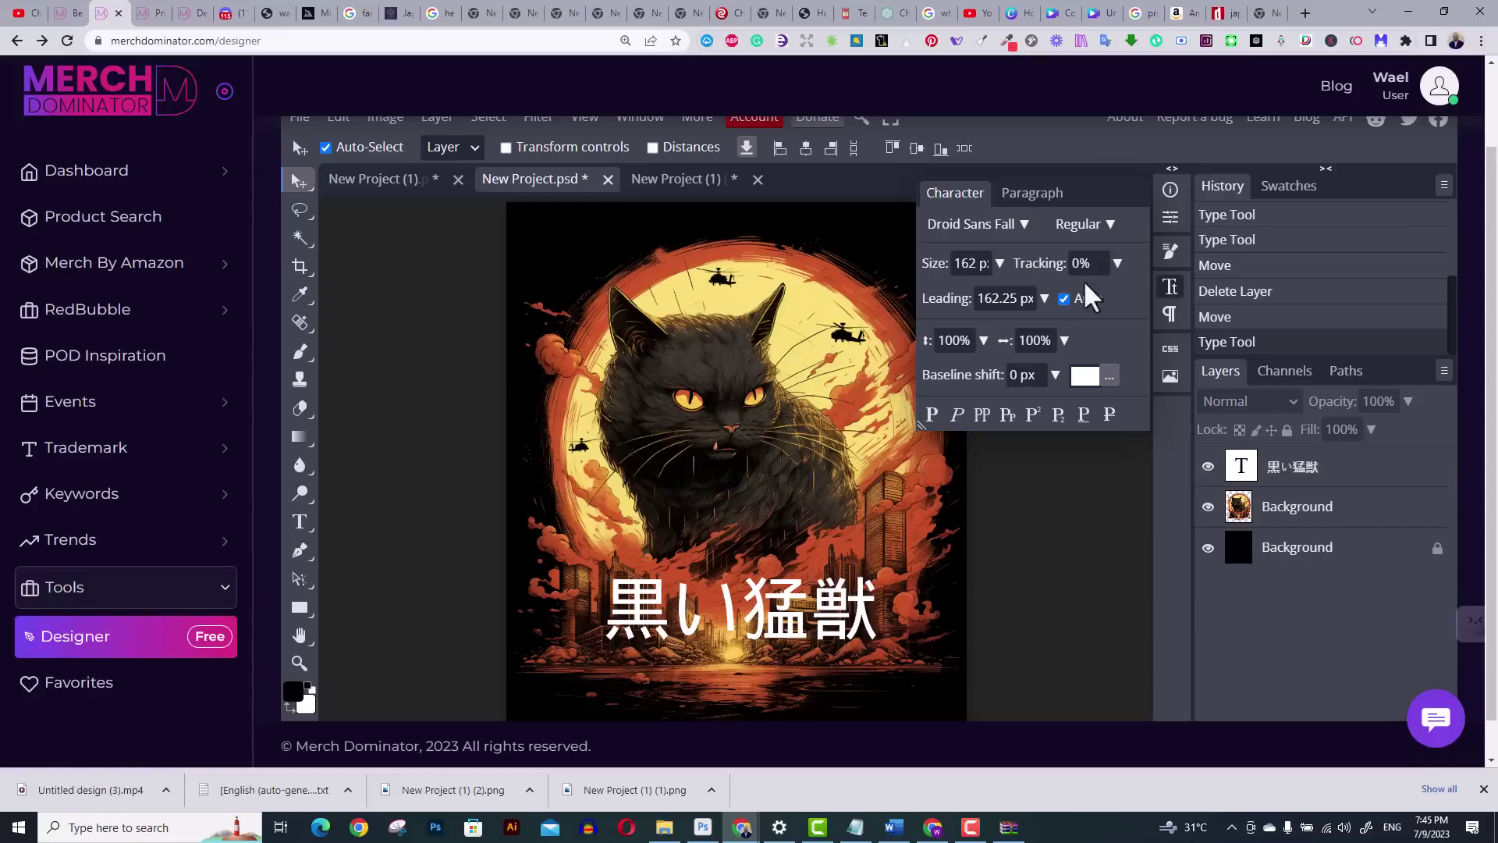
- Add a 10 px black outside stroke to the 黒い猛獣 text layer through Blending Options
right_click(1396, 473)
left_click(1283, 226)
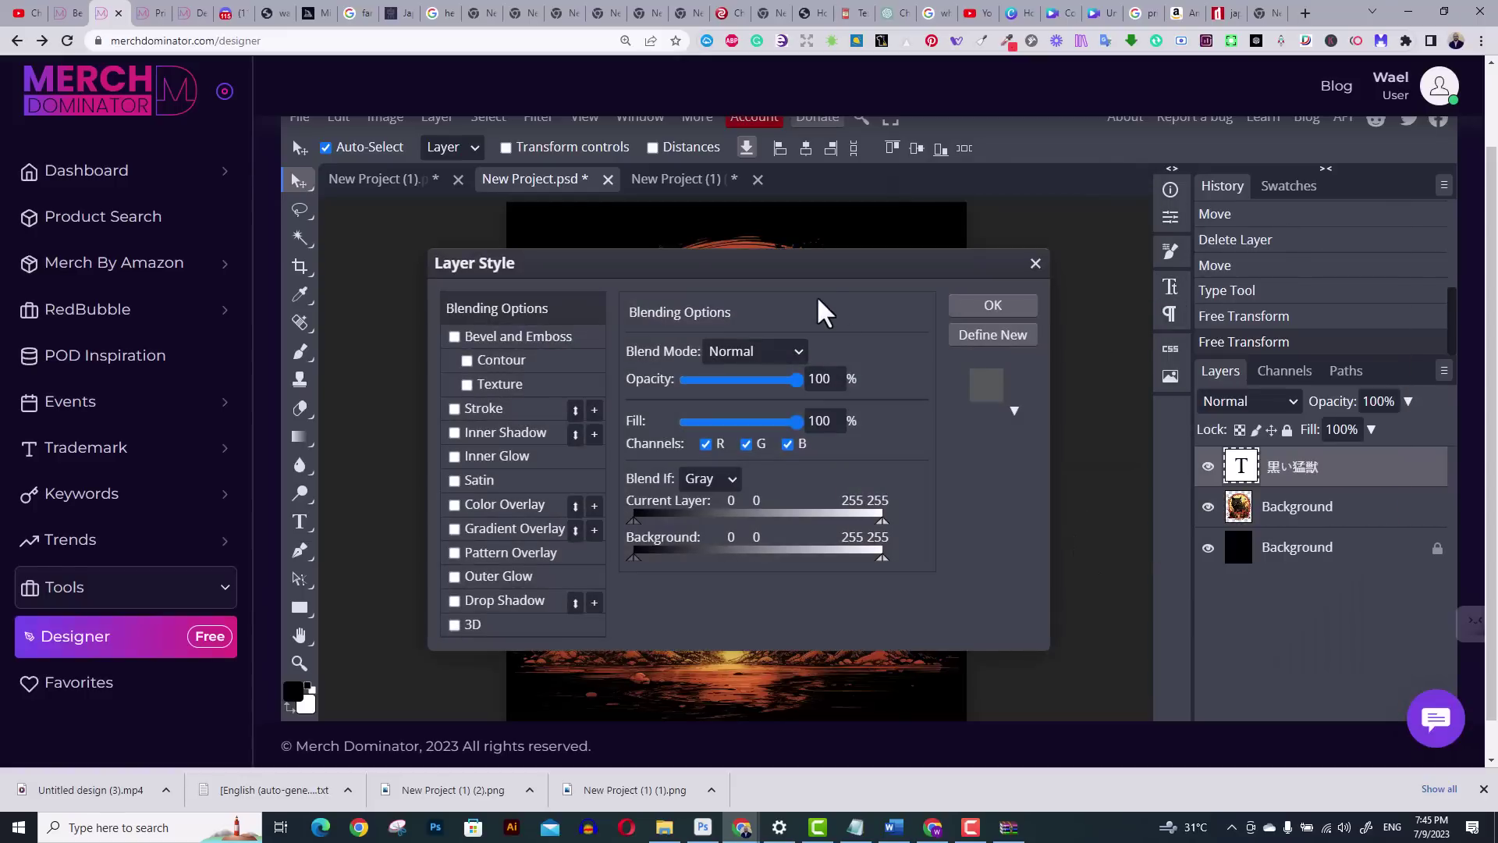
left_click_drag(970, 270, 1240, 178)
left_click(906, 314)
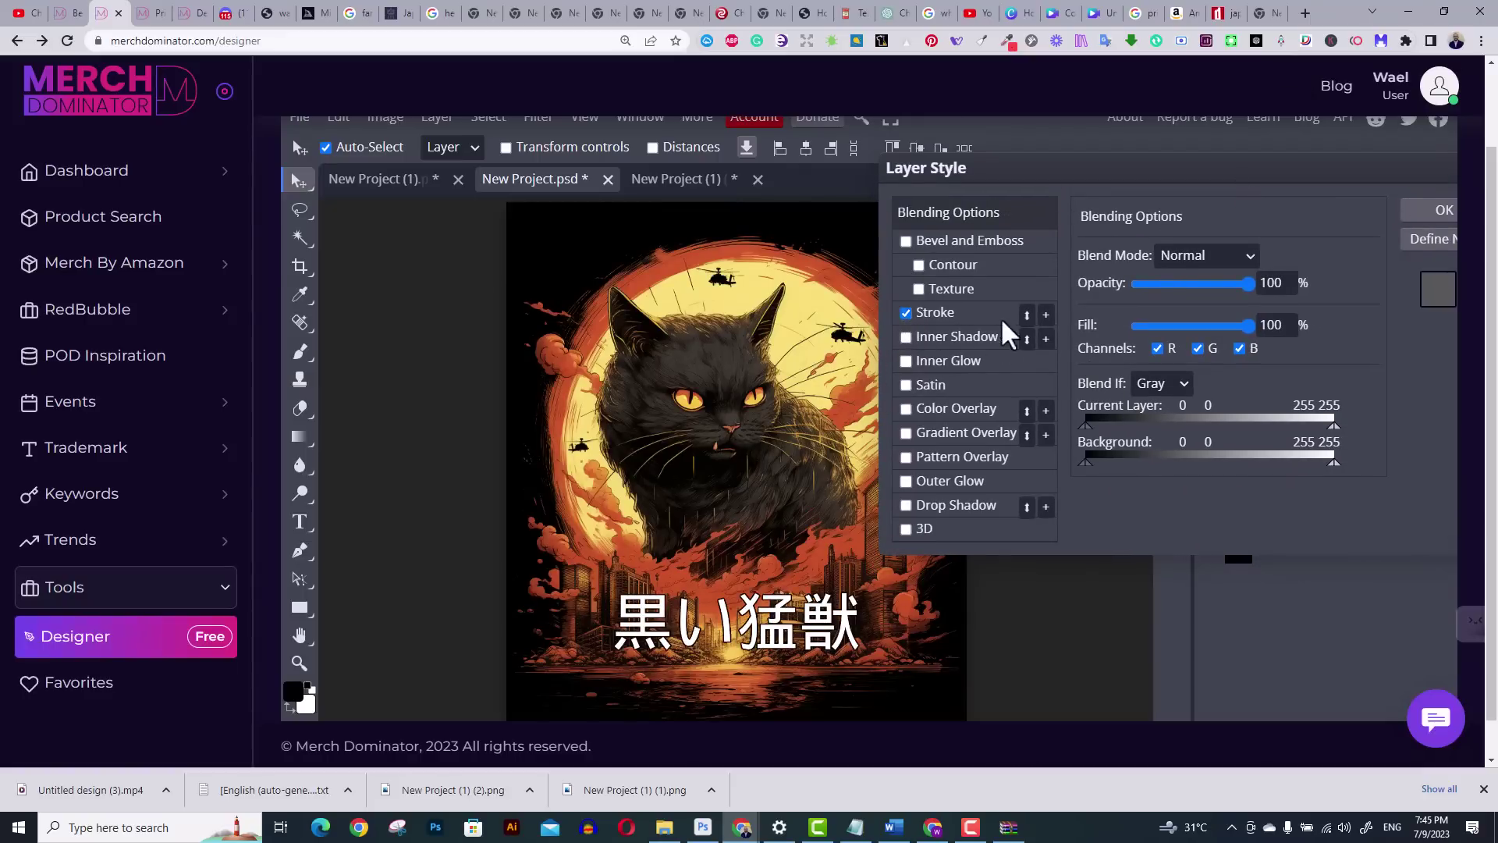
left_click(979, 315)
left_click_drag(1138, 259, 1143, 264)
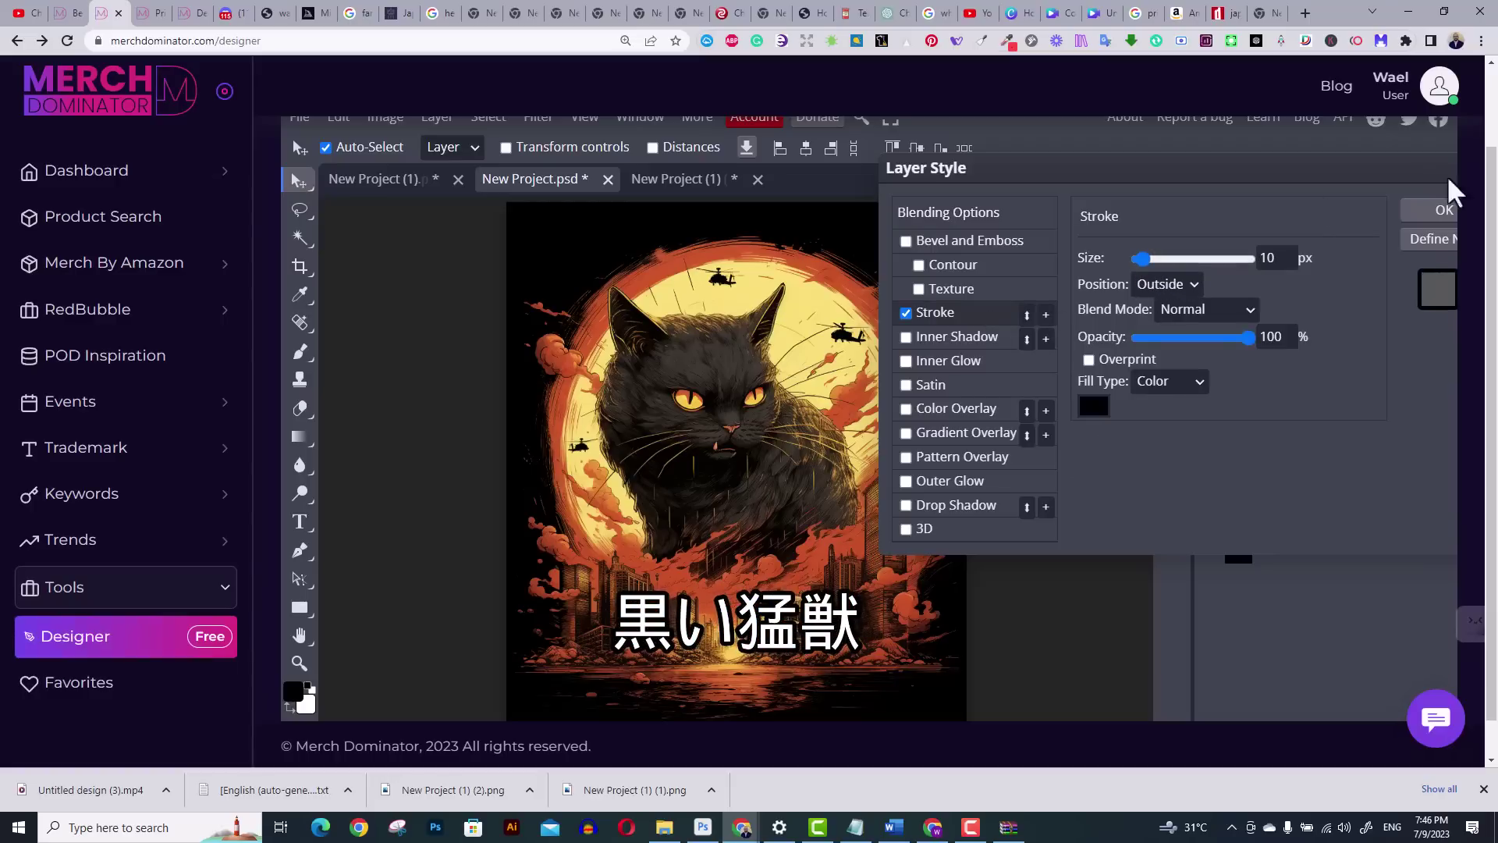
left_click(1436, 211)
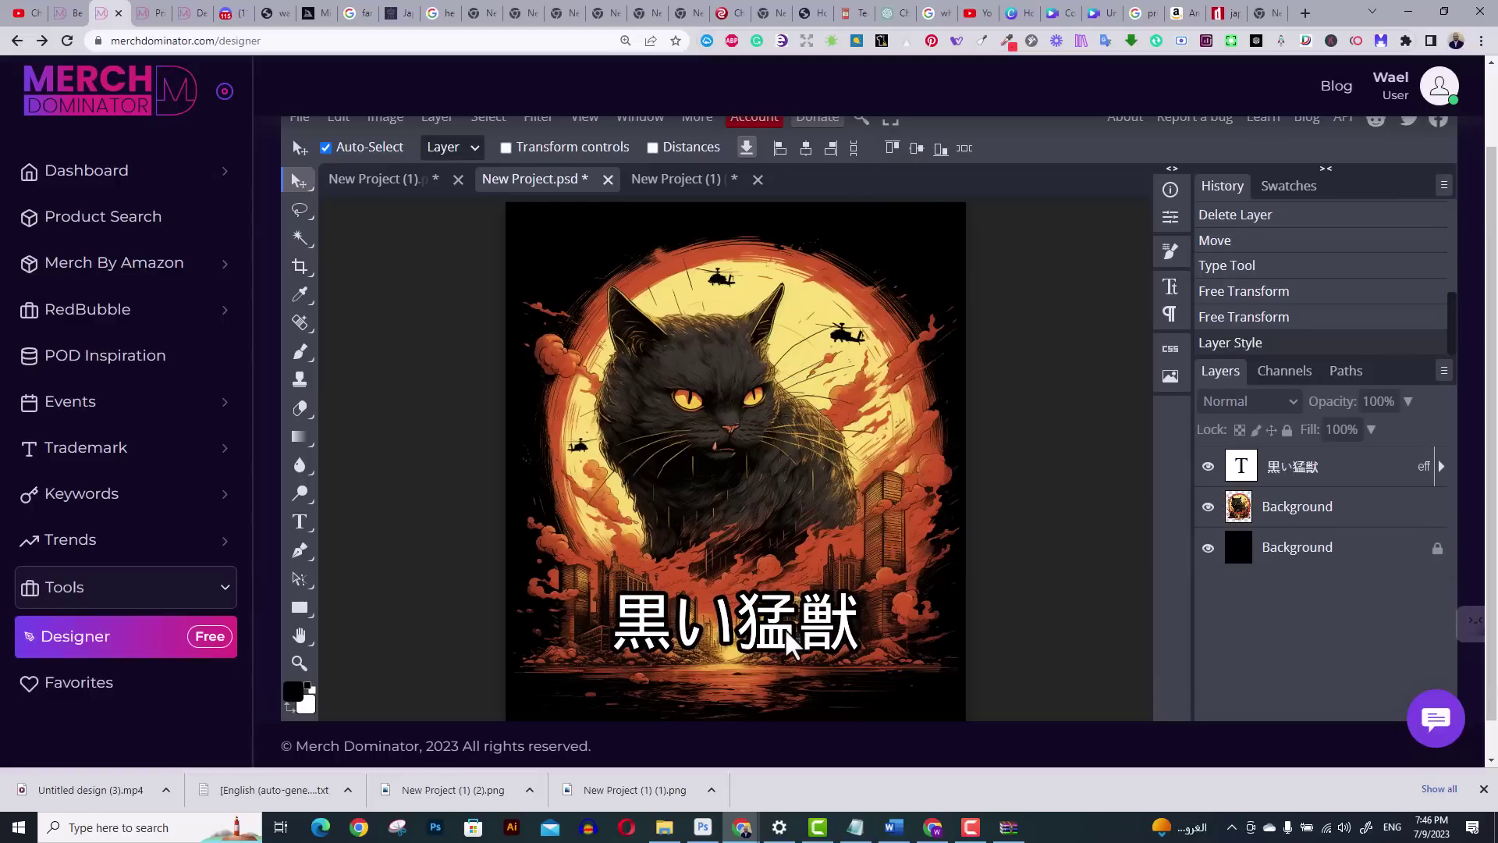
- Nudge the slogan, hide the black Background layer, and start a PNG export
left_click_drag(821, 644, 821, 650)
left_click(1208, 547)
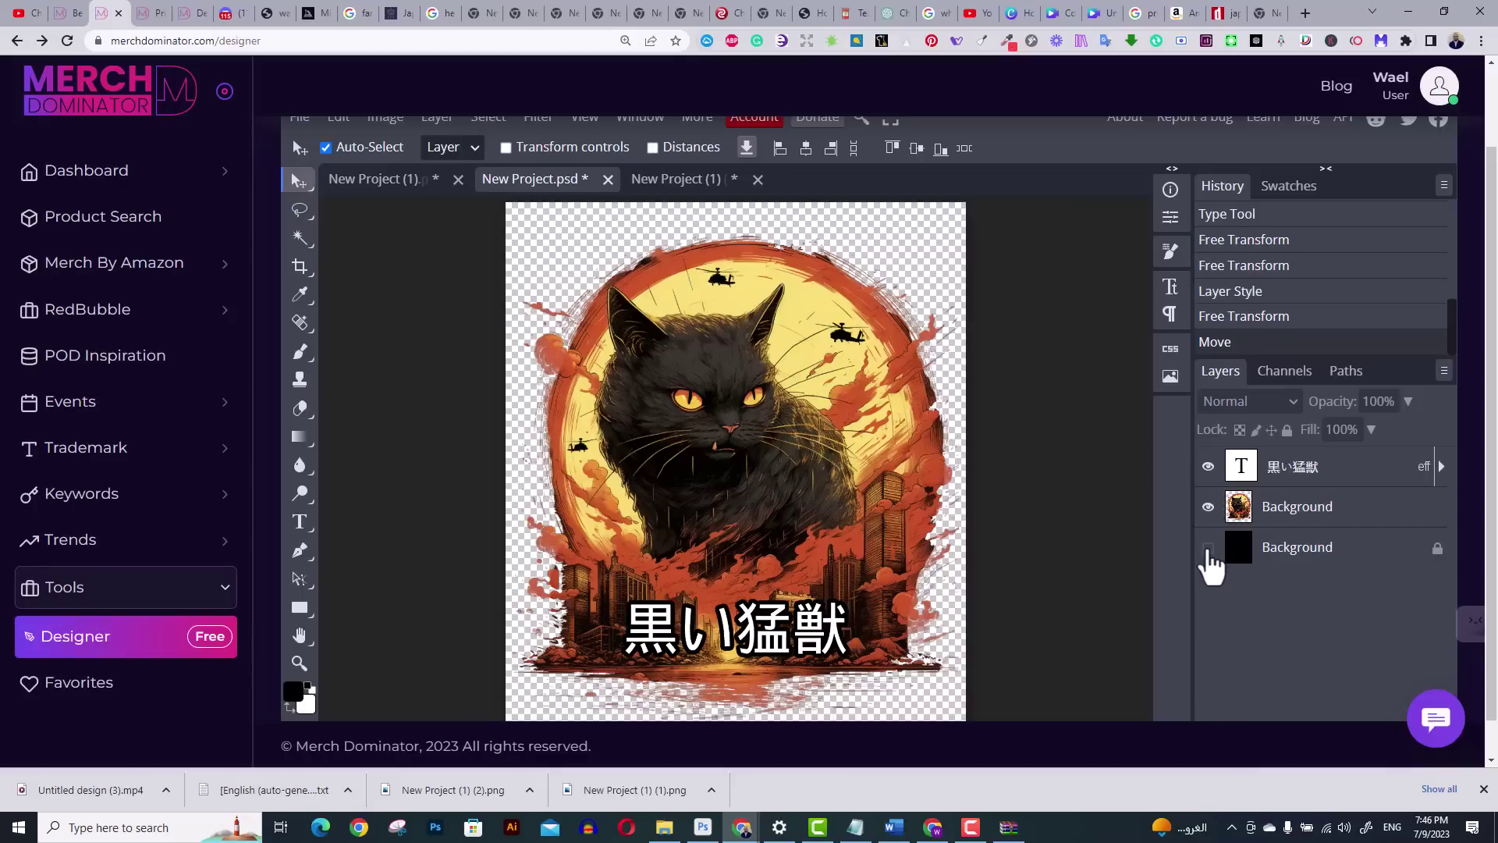
left_click(298, 117)
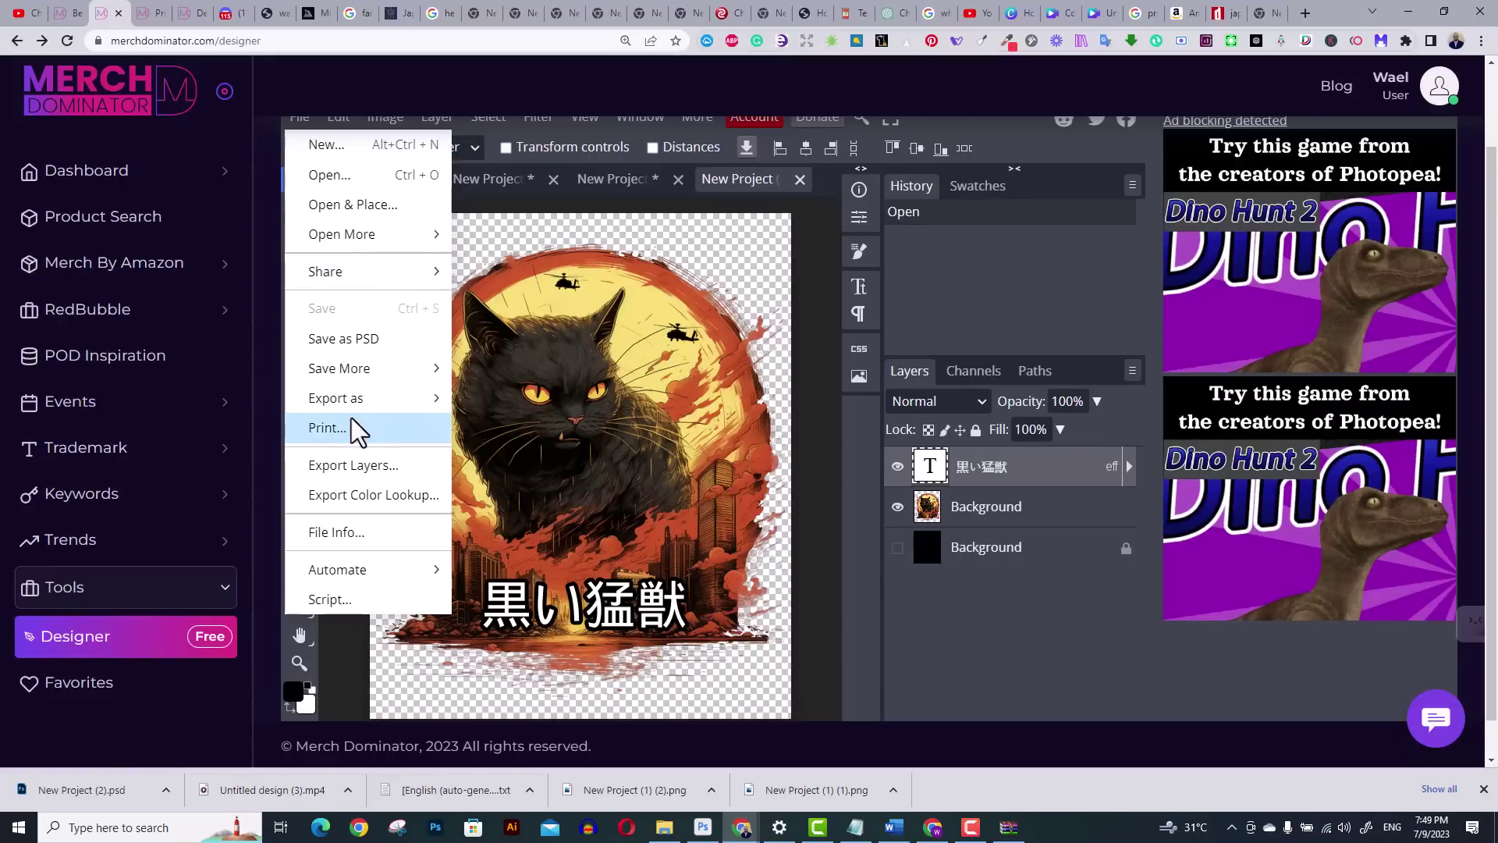
mouse_move(367, 405)
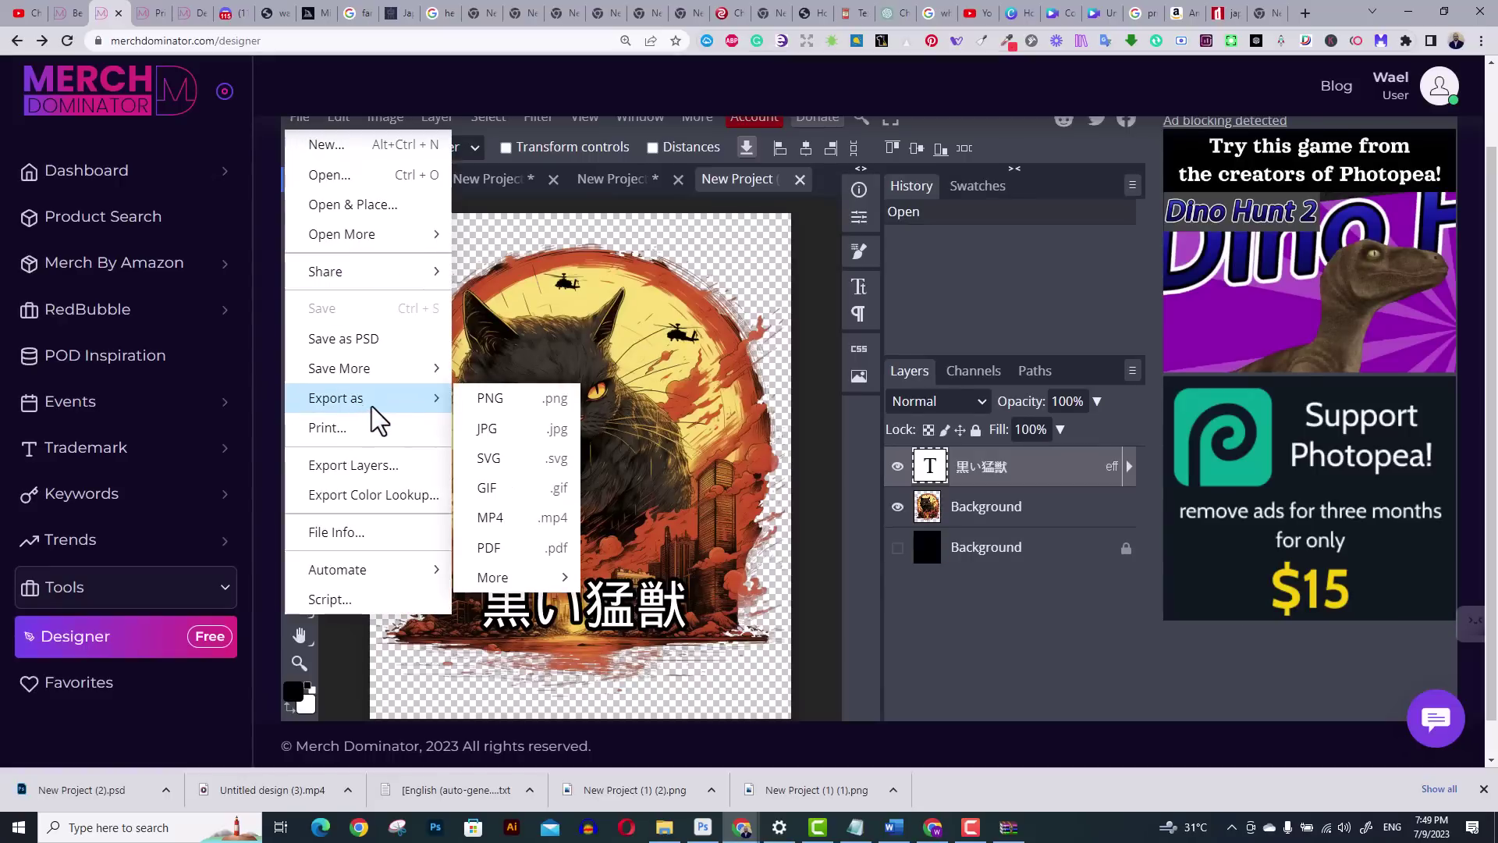
left_click(503, 400)
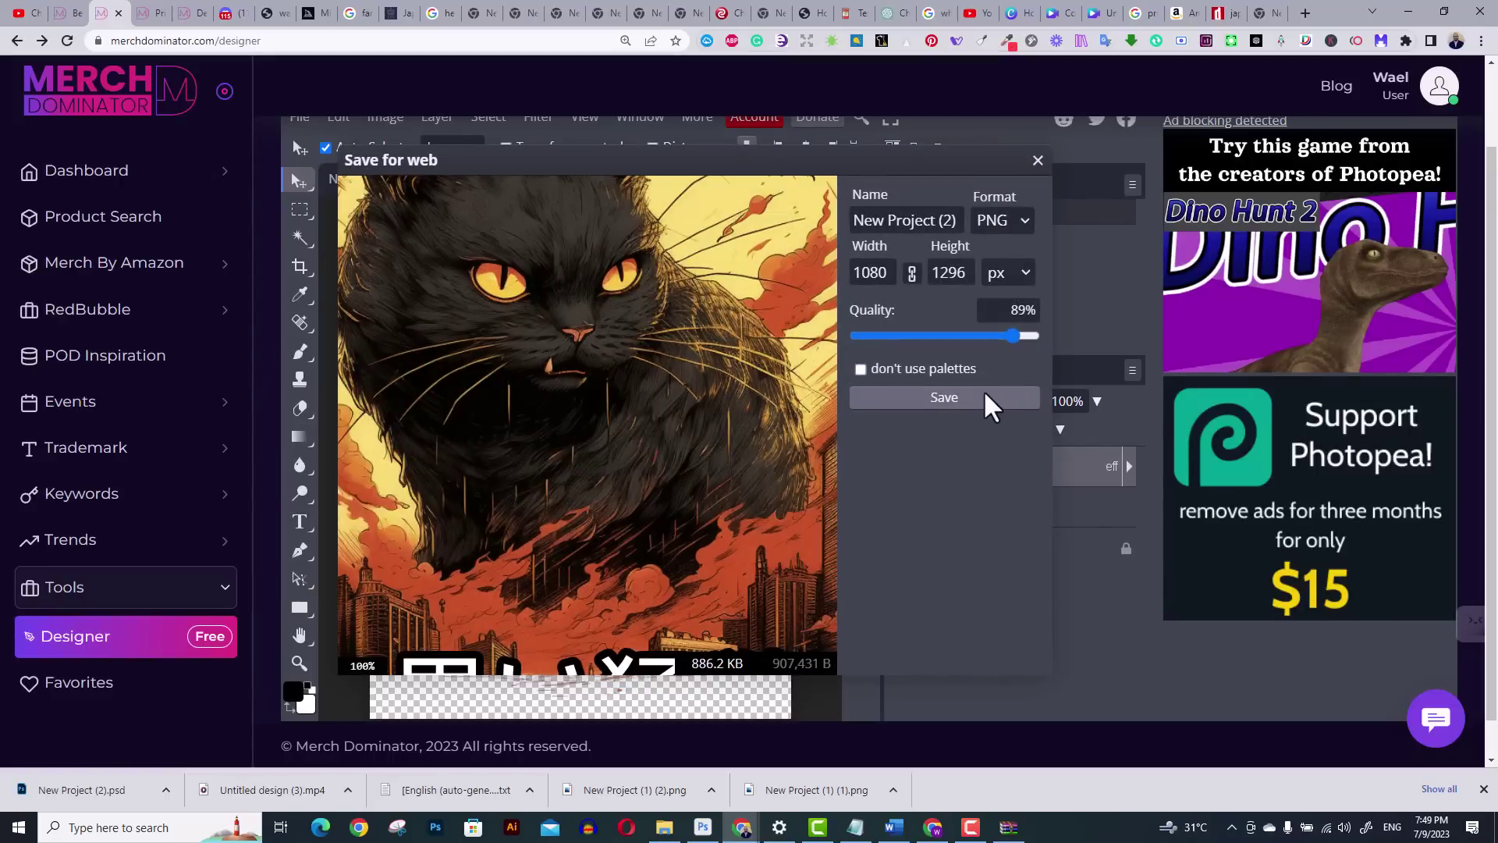
- Set the PNG export size to 15 × 18 inches at 100% quality
left_click(1021, 275)
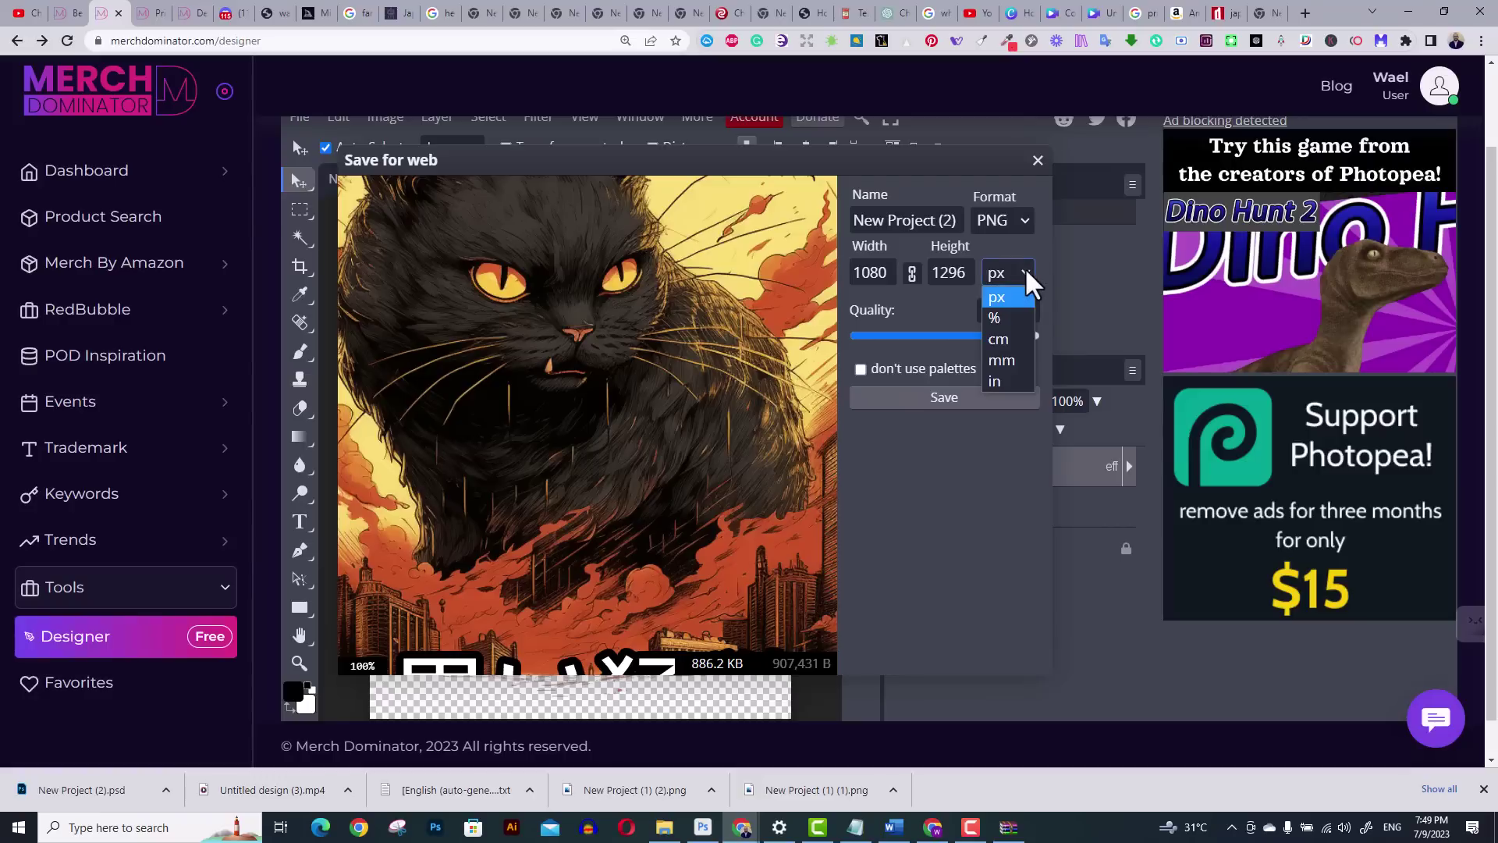
left_click(1013, 382)
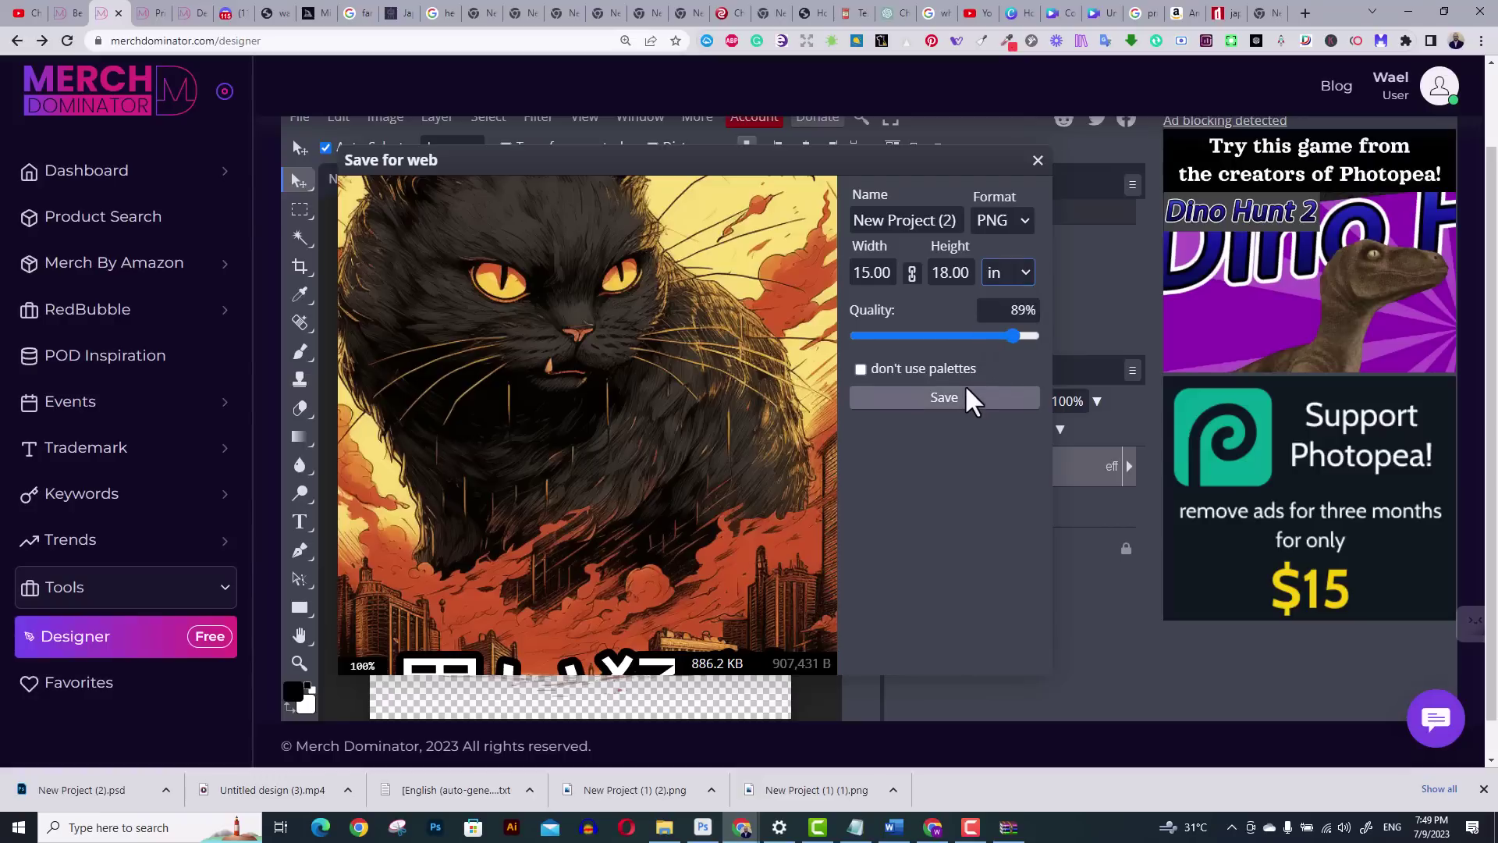
left_click_drag(1017, 335, 1061, 343)
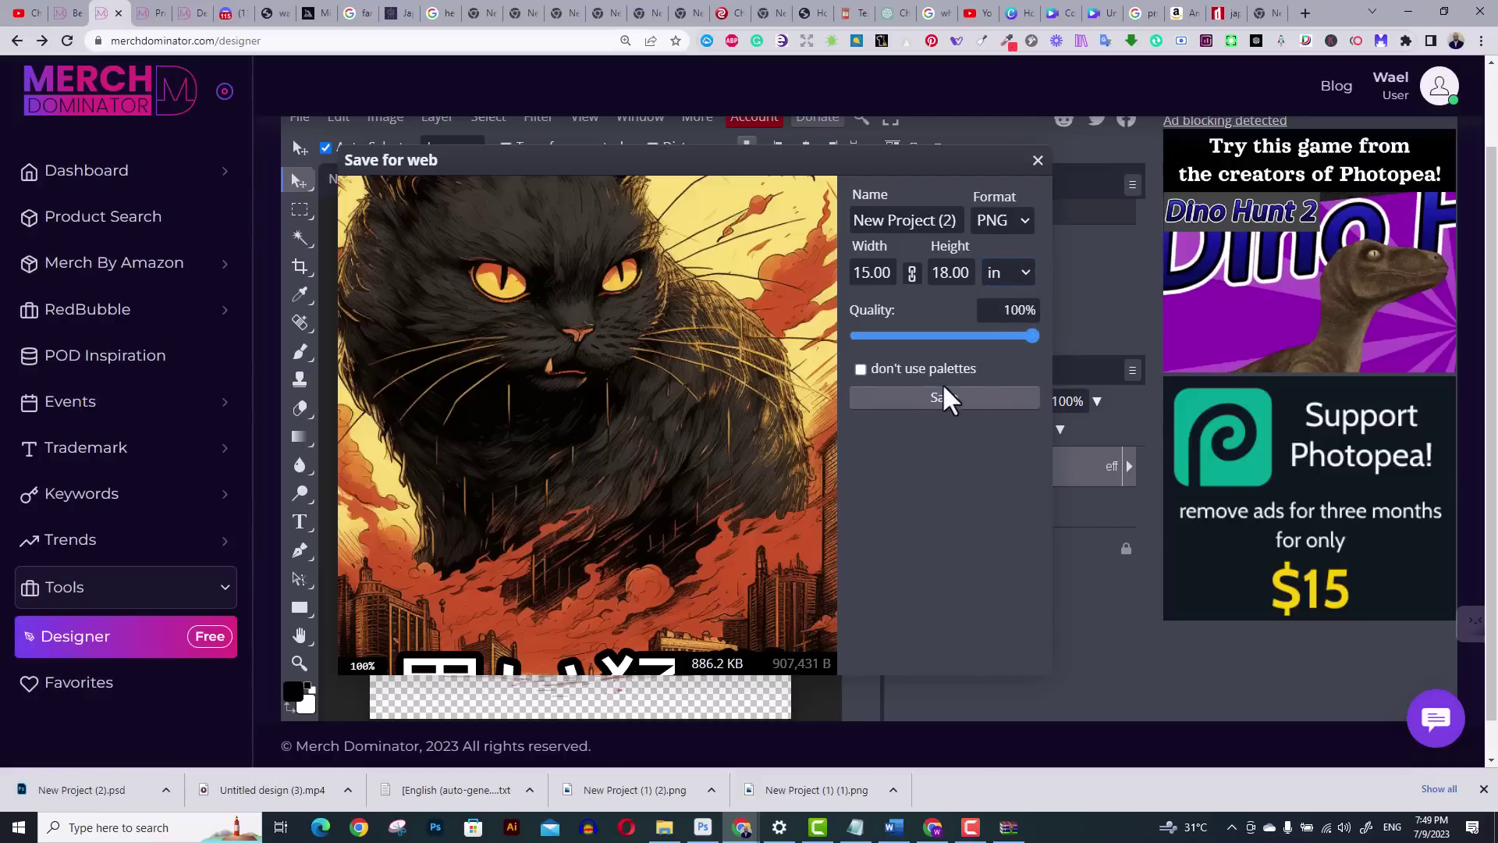